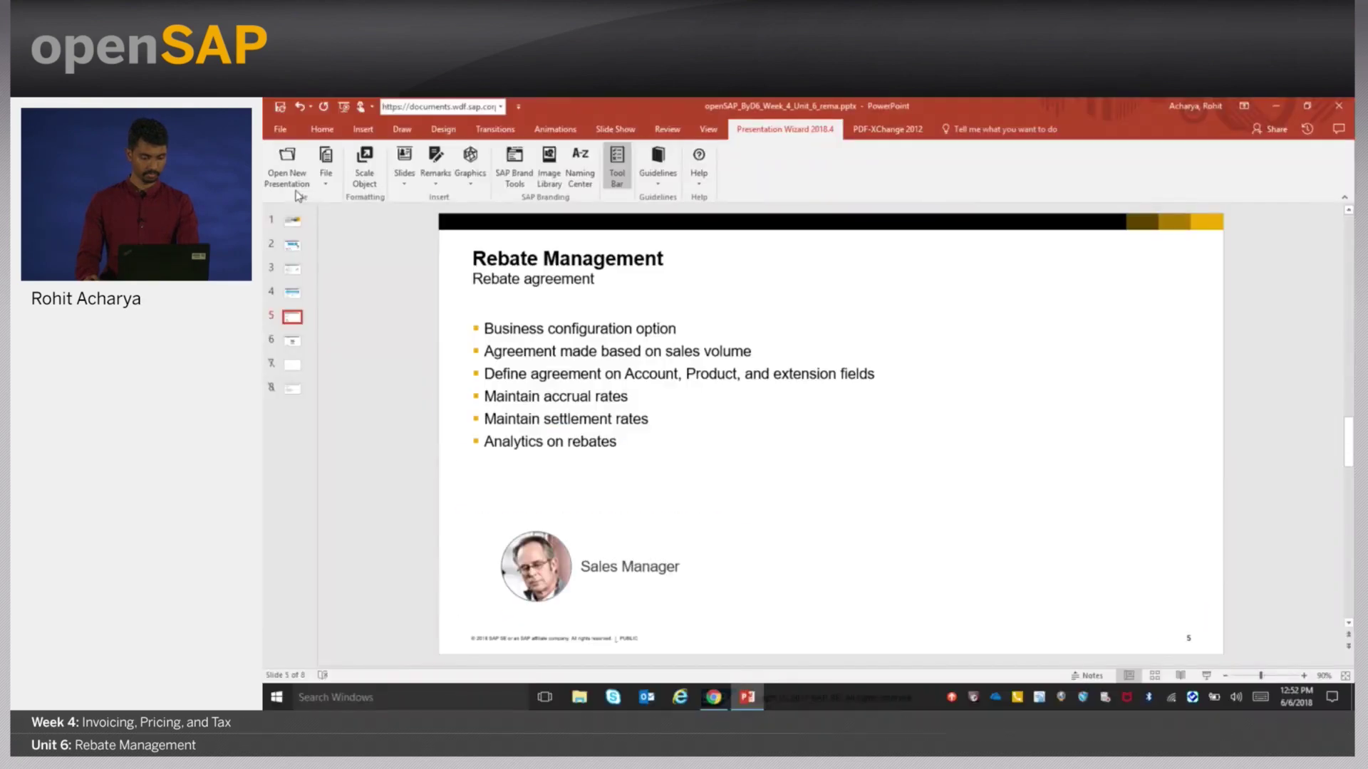
# - Log on to SAP Business ByDesign in Chrome, retrying after the cookie error
pyautogui.hotkey('alt', 'Tab')
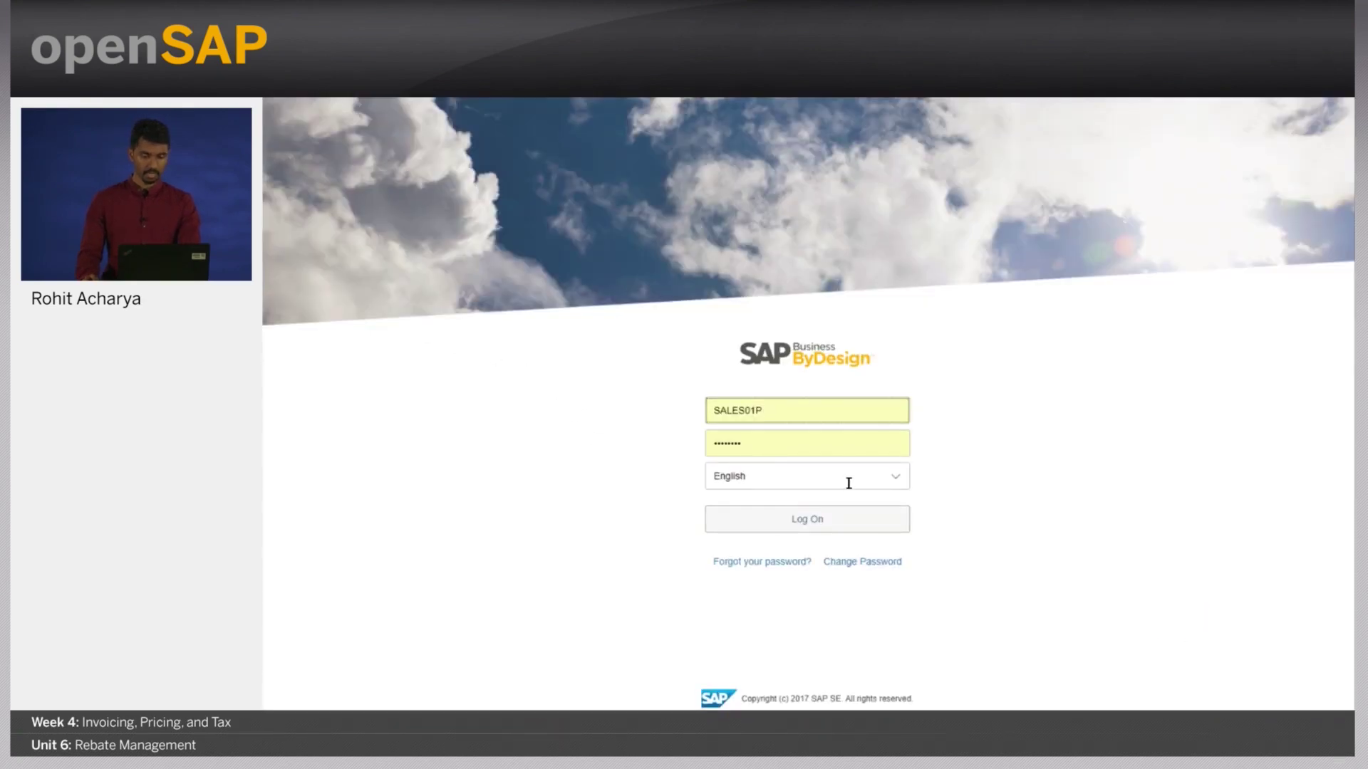
pyautogui.click(836, 519)
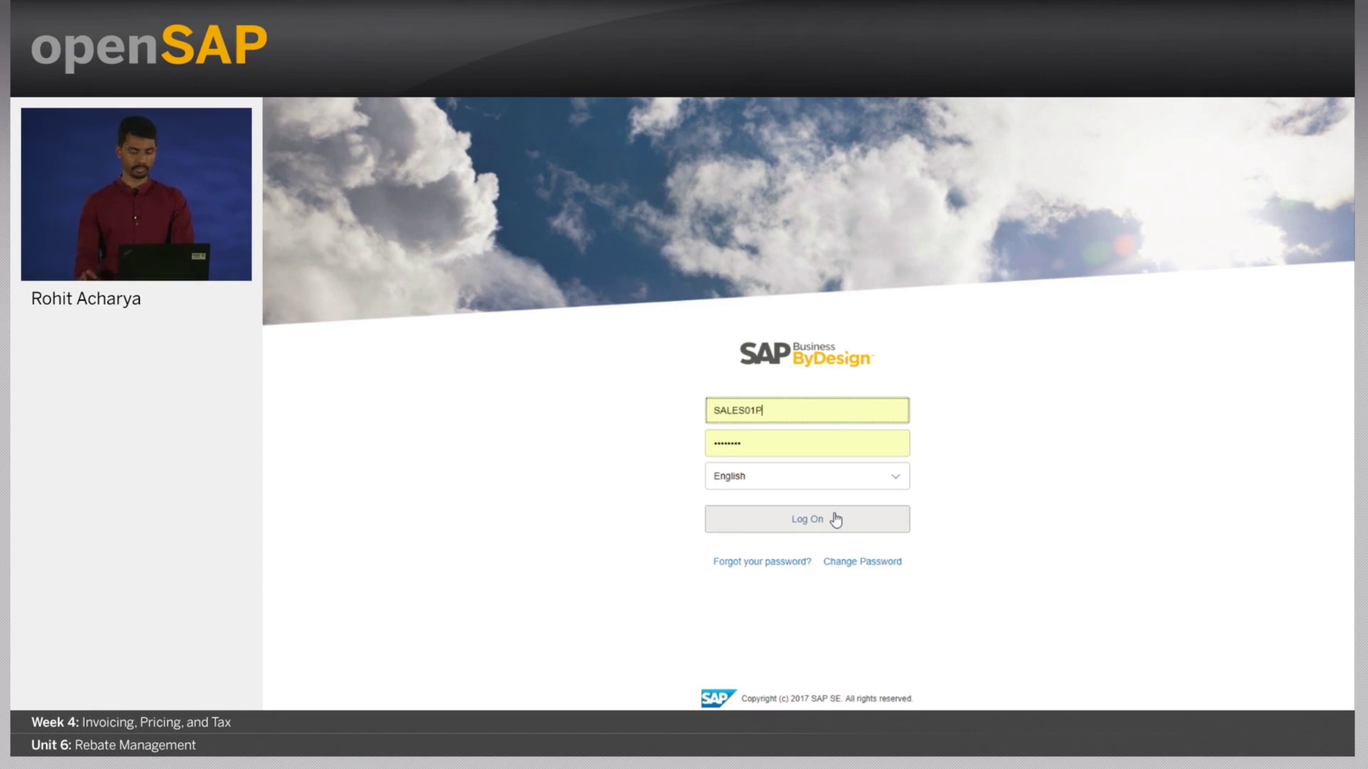
pyautogui.click(827, 520)
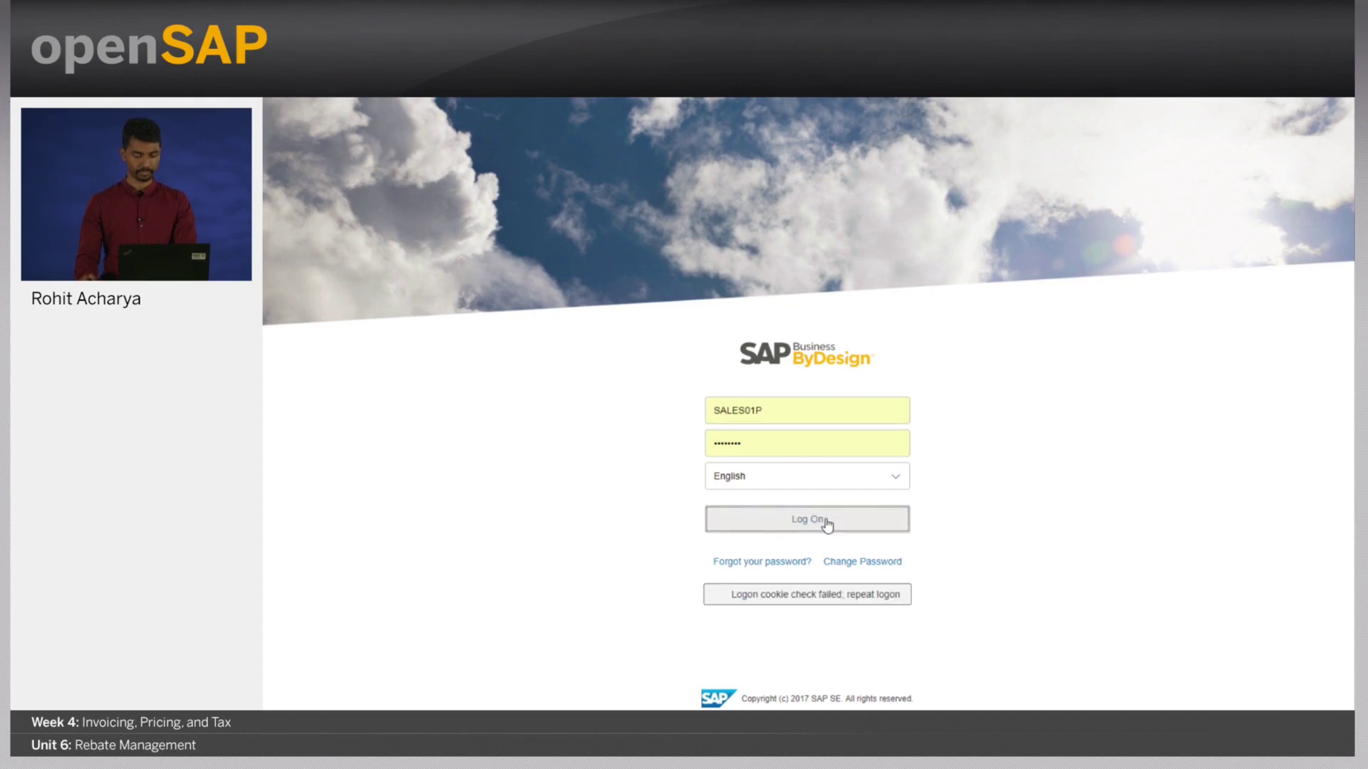
pyautogui.click(826, 520)
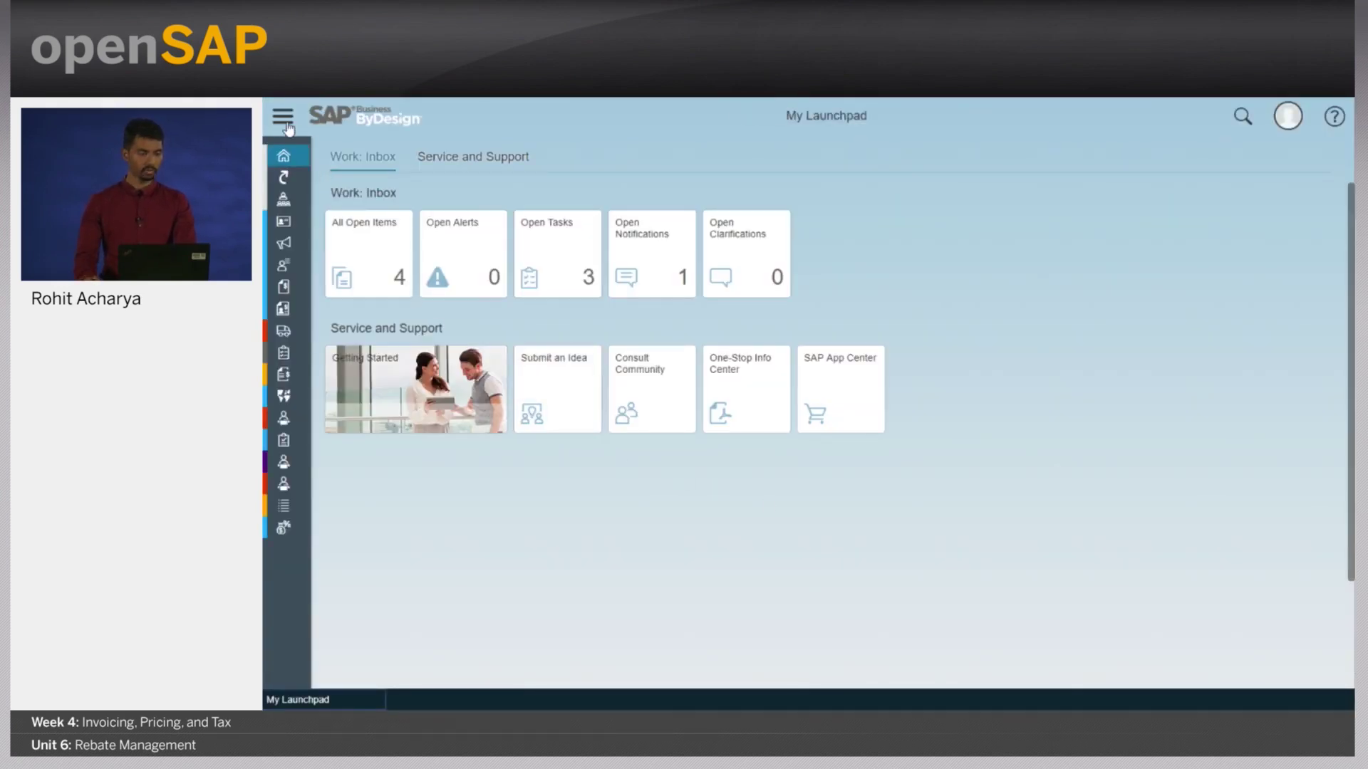
# - Start a new rebate agreement from Rebate Management
pyautogui.click(284, 122)
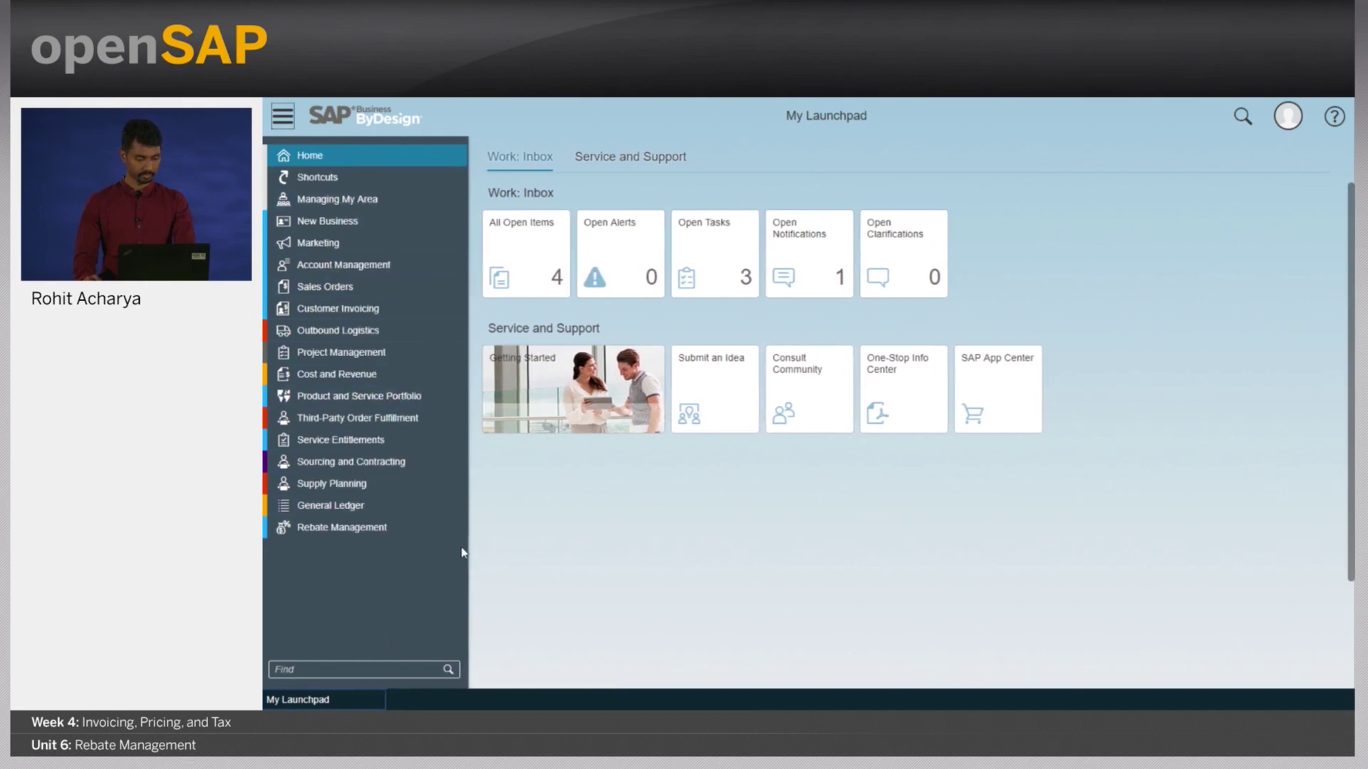
pyautogui.moveTo(460, 536)
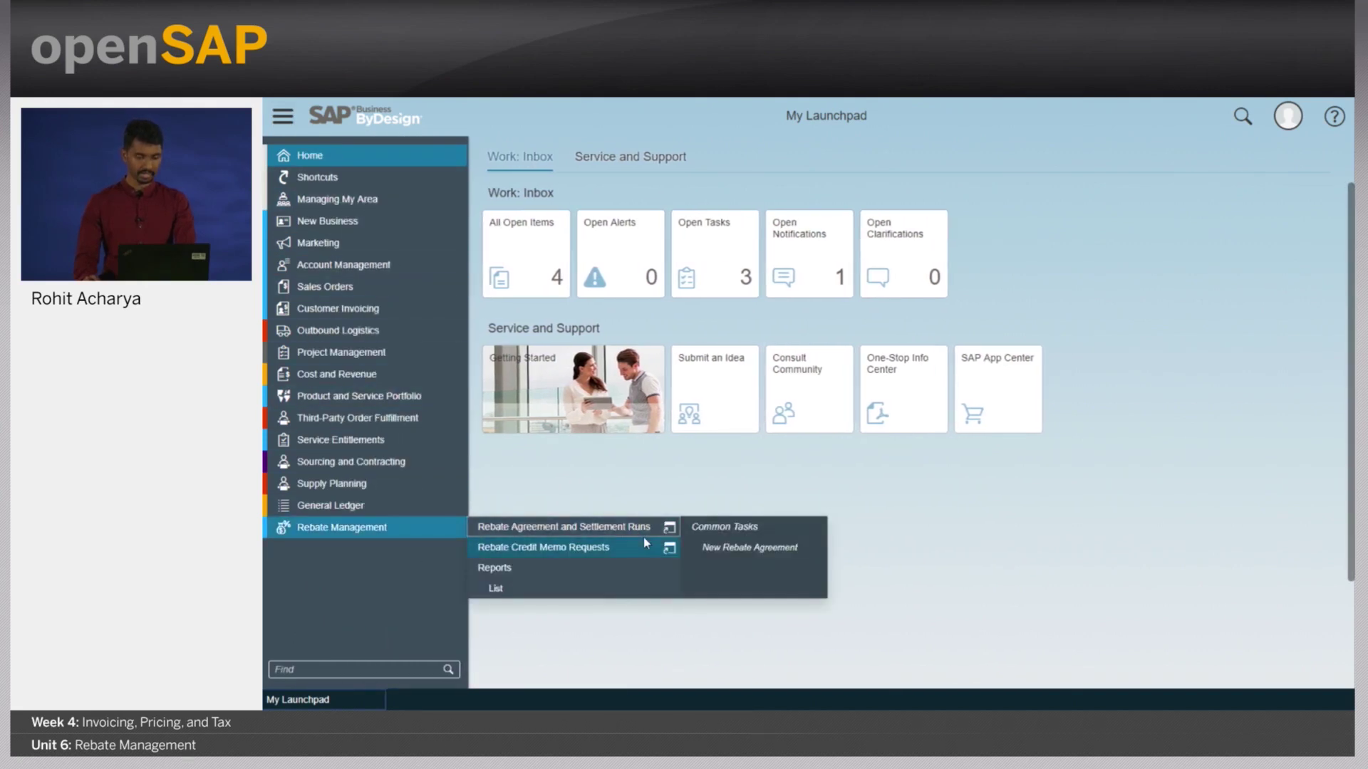
pyautogui.click(753, 550)
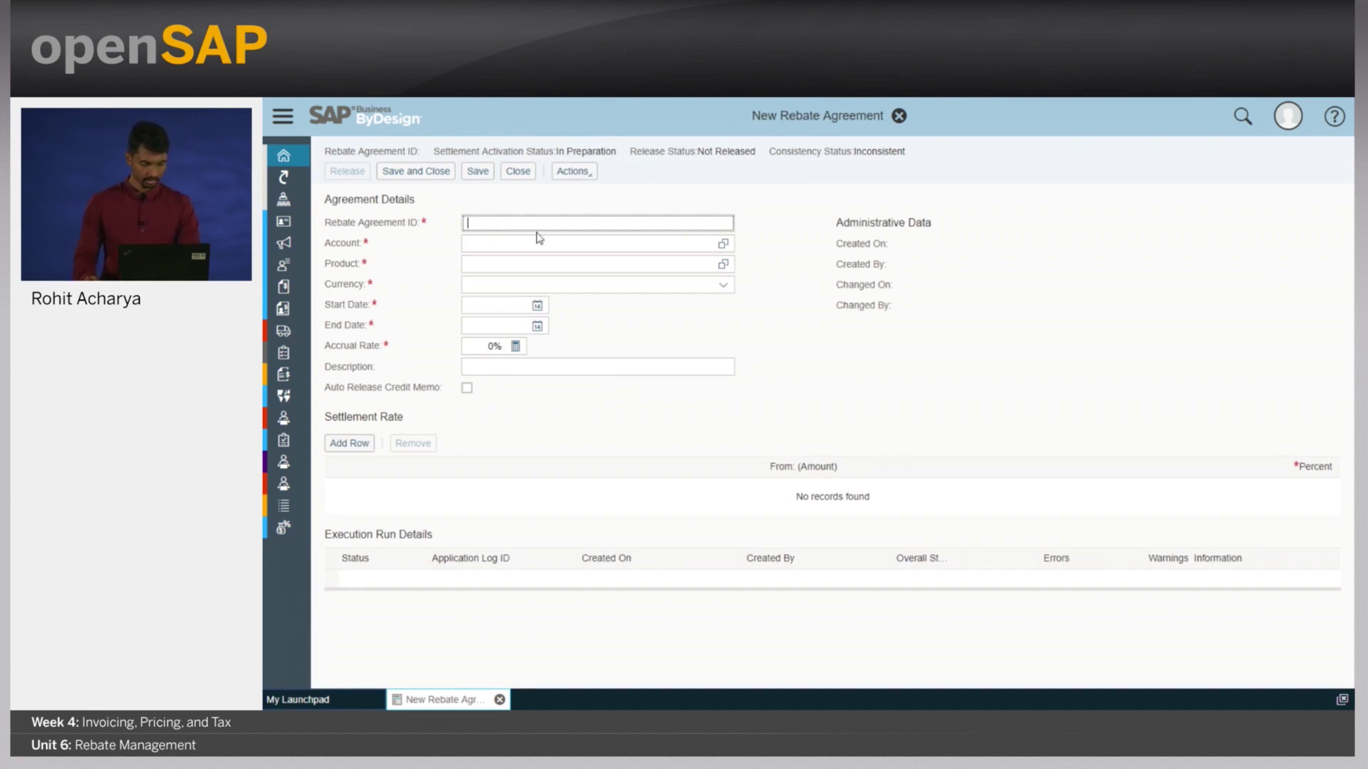
# - Enter agreement REBATESILVERSTAR for Silverstar Wholesale Corp, product Gas Boiler Combi 75, in USD
pyautogui.write('rebate')
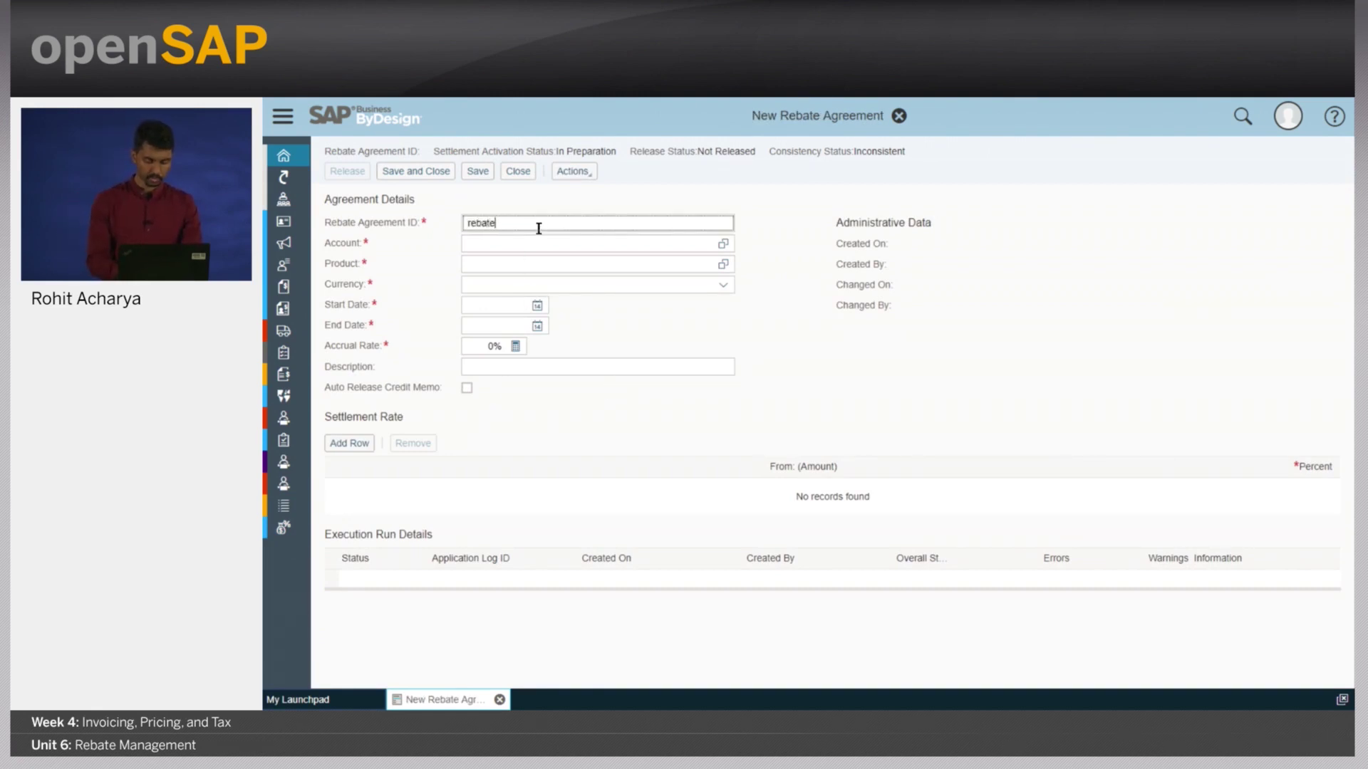
pyautogui.write('silverstar')
pyautogui.click(531, 245)
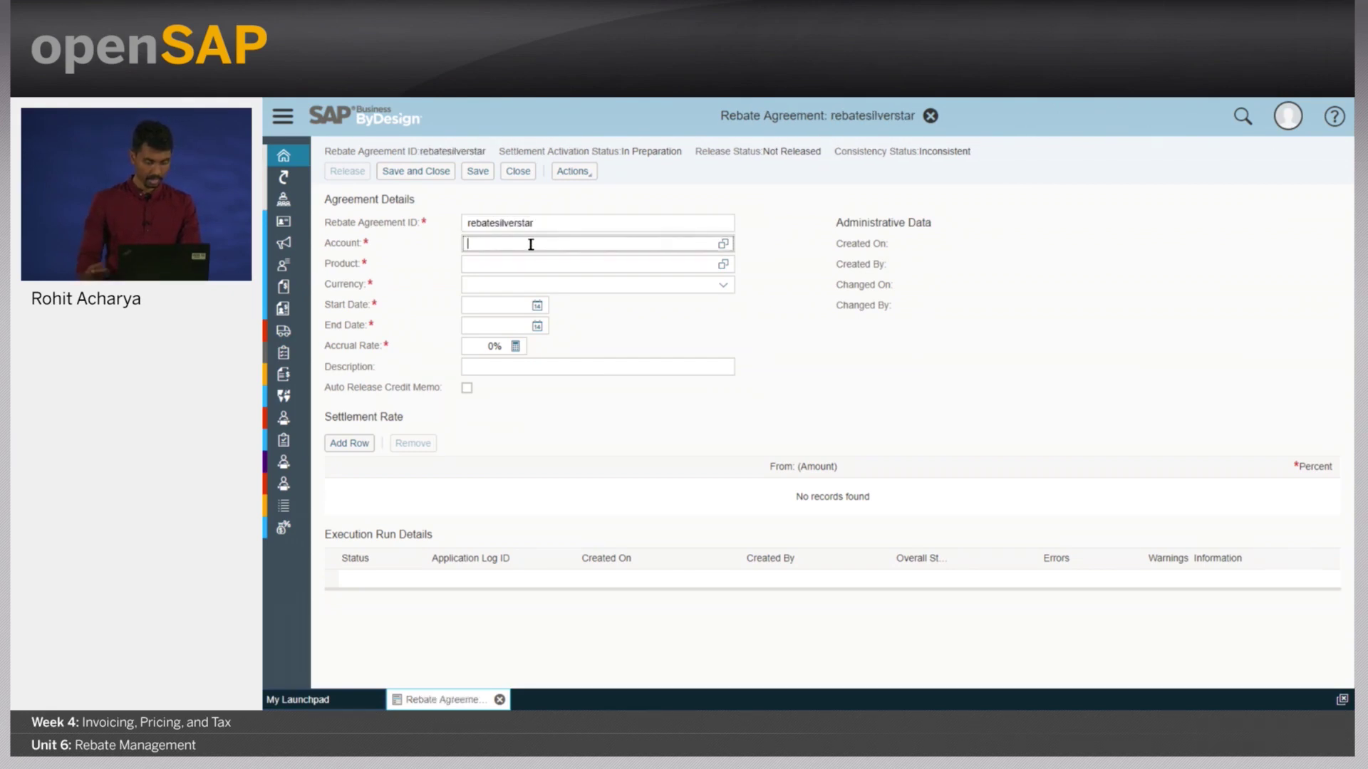
pyautogui.write('silvers')
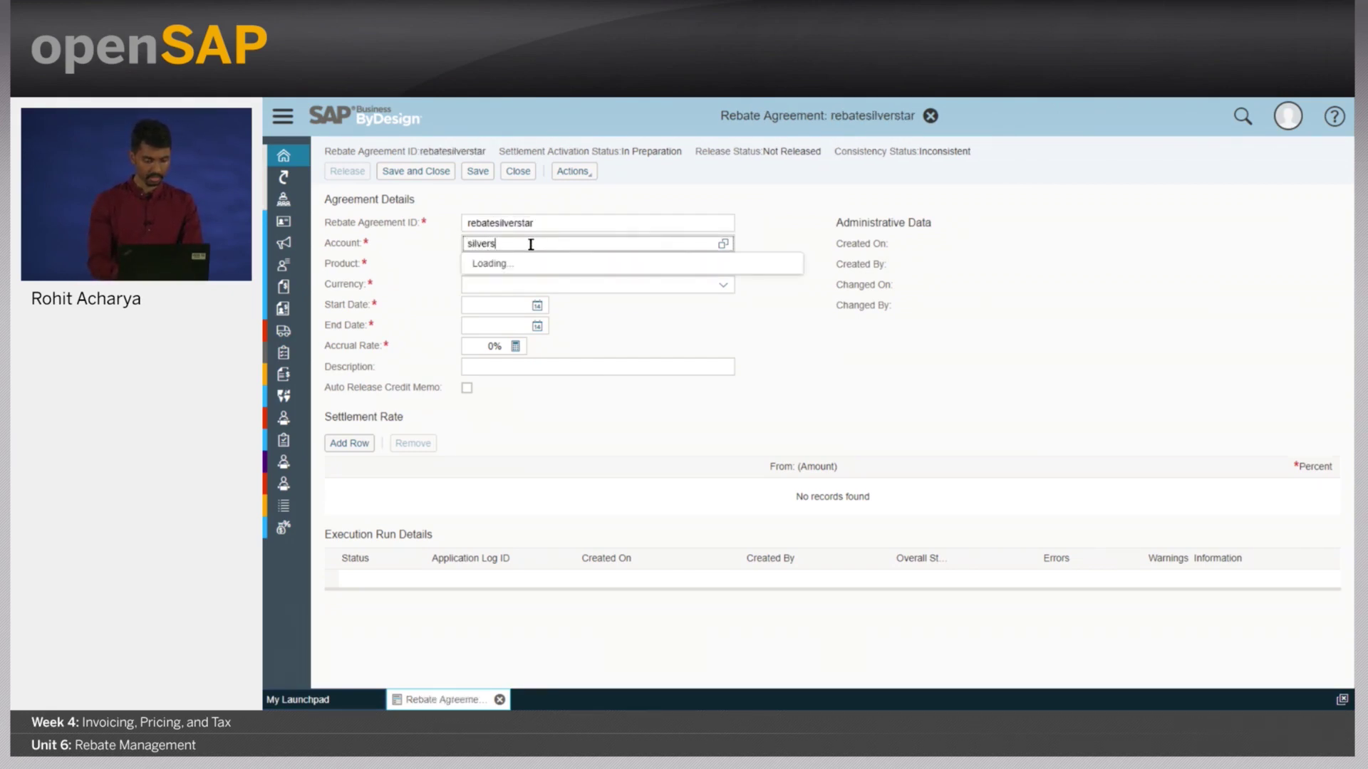
pyautogui.write('tar')
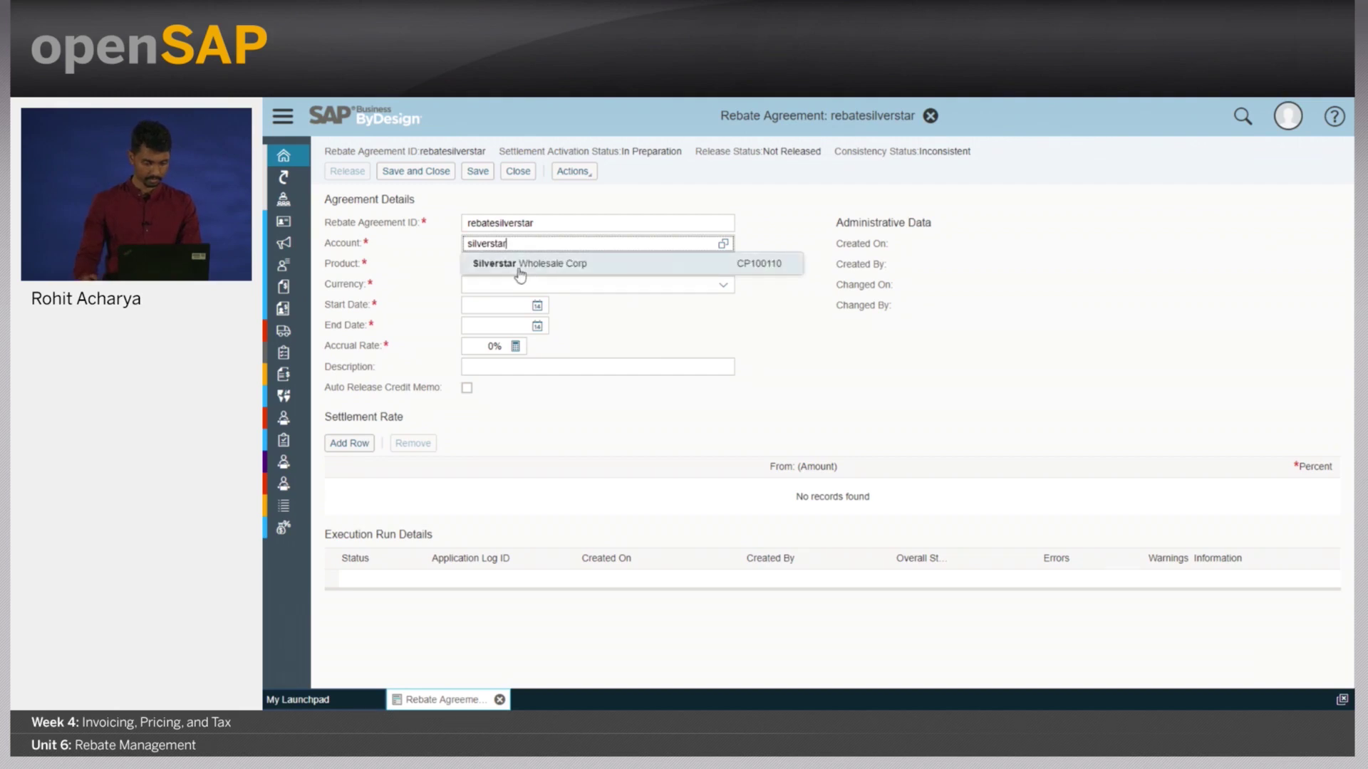
pyautogui.click(523, 265)
pyautogui.click(536, 269)
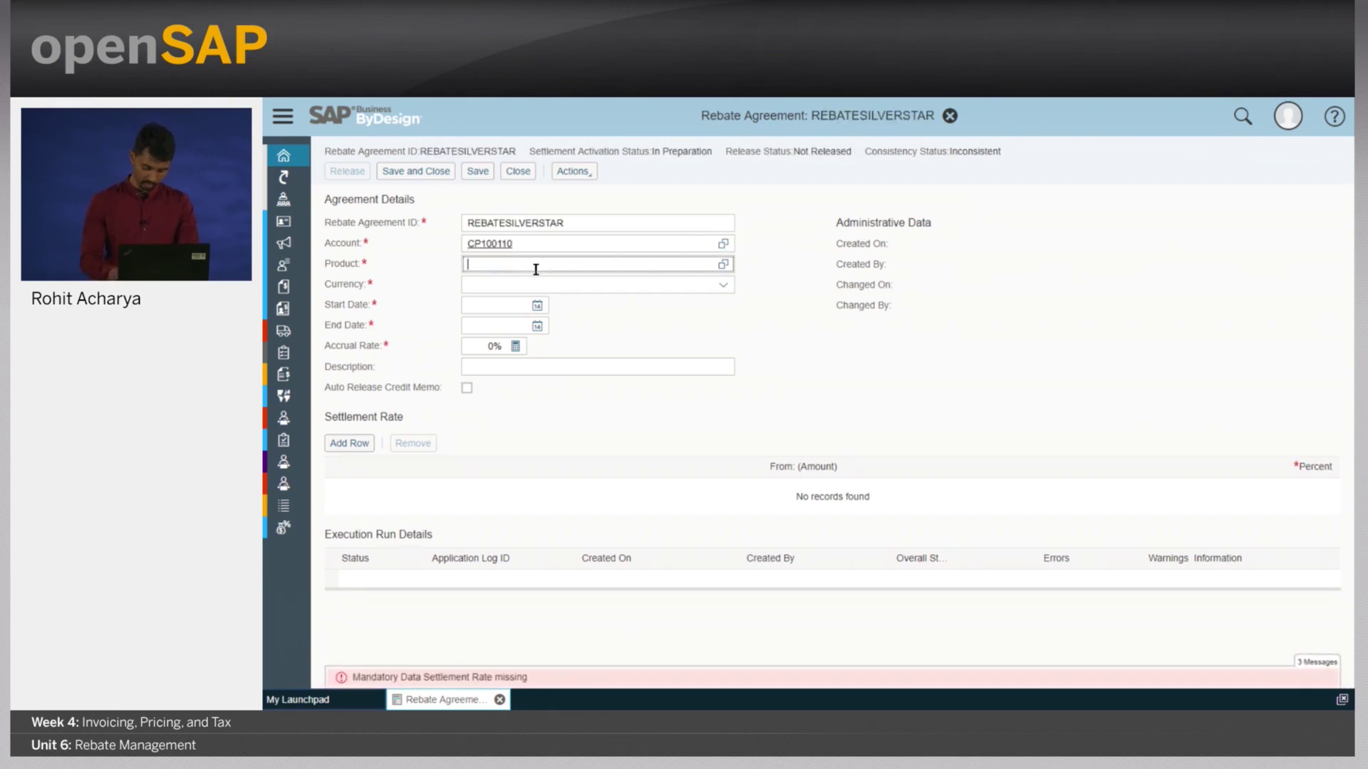
pyautogui.write('p100401')
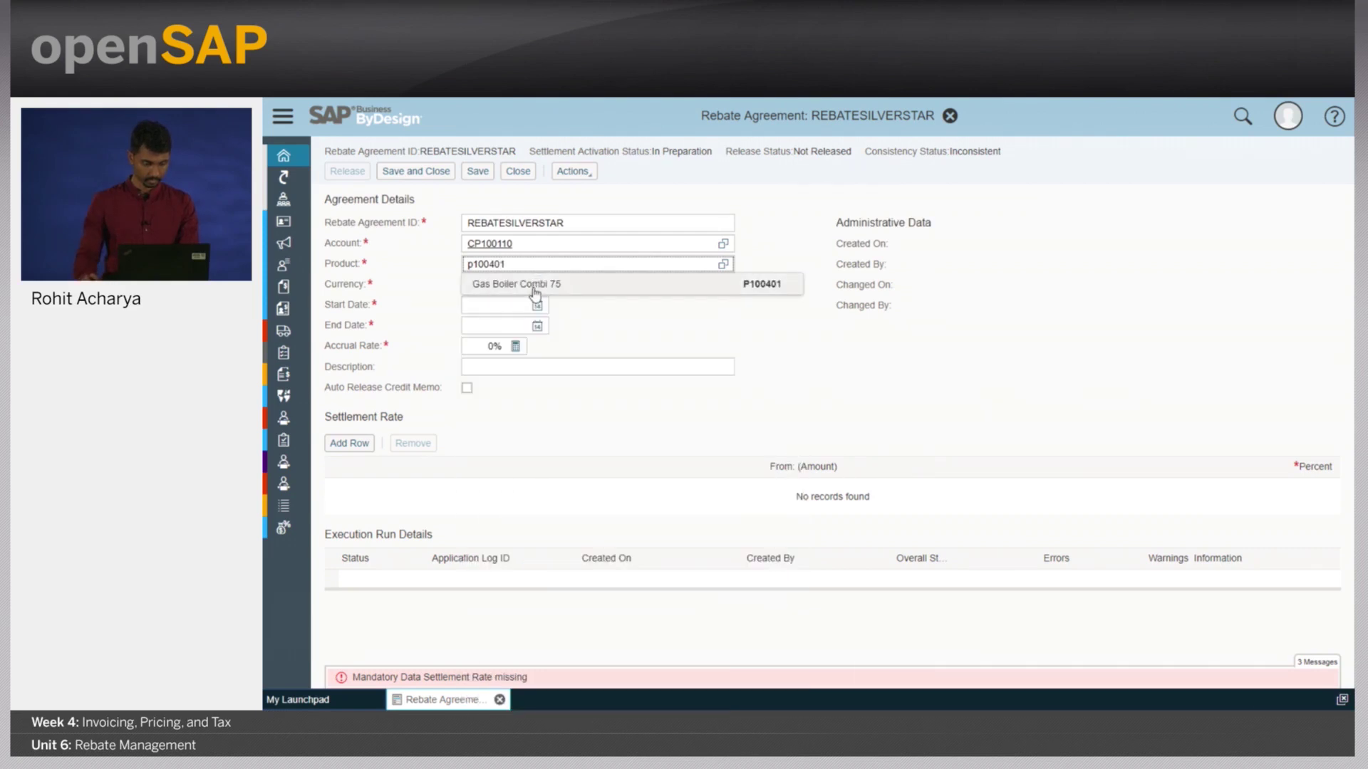
pyautogui.click(535, 288)
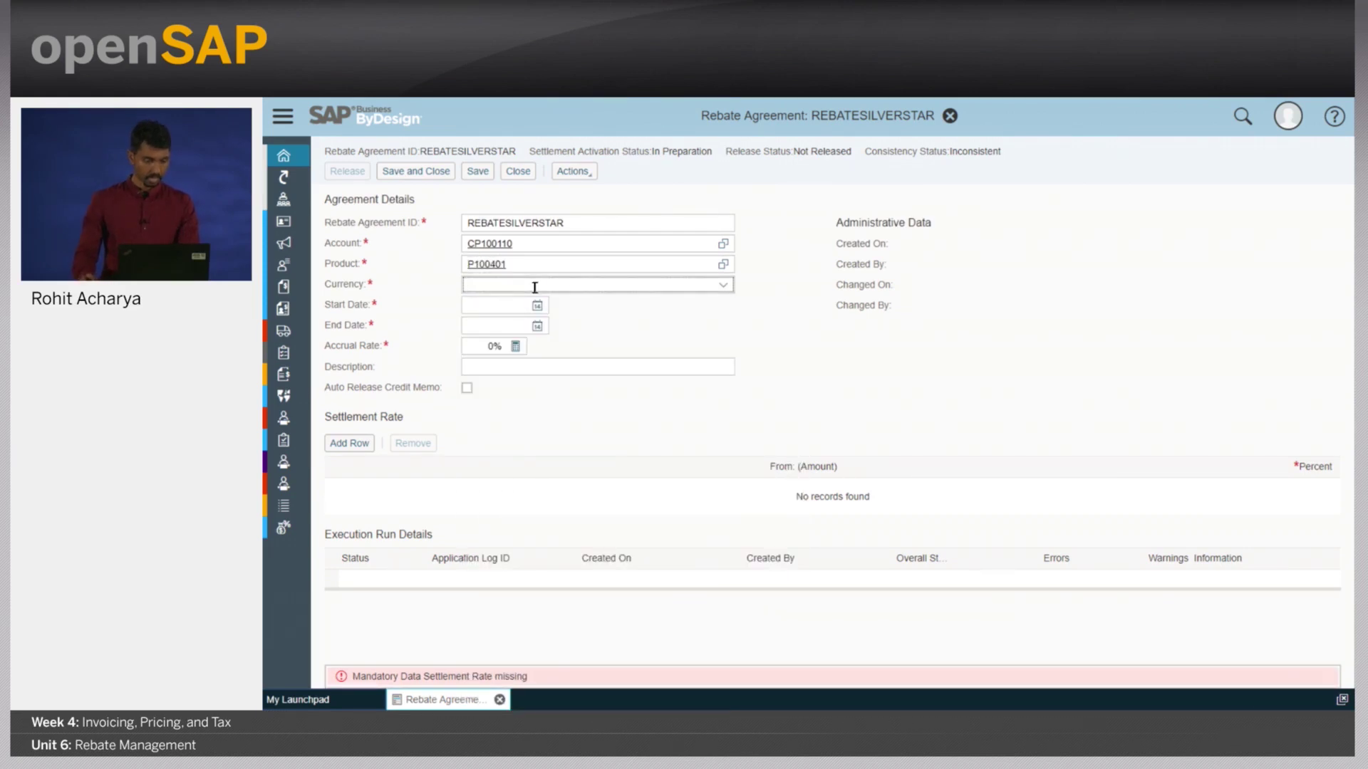
pyautogui.write('usd')
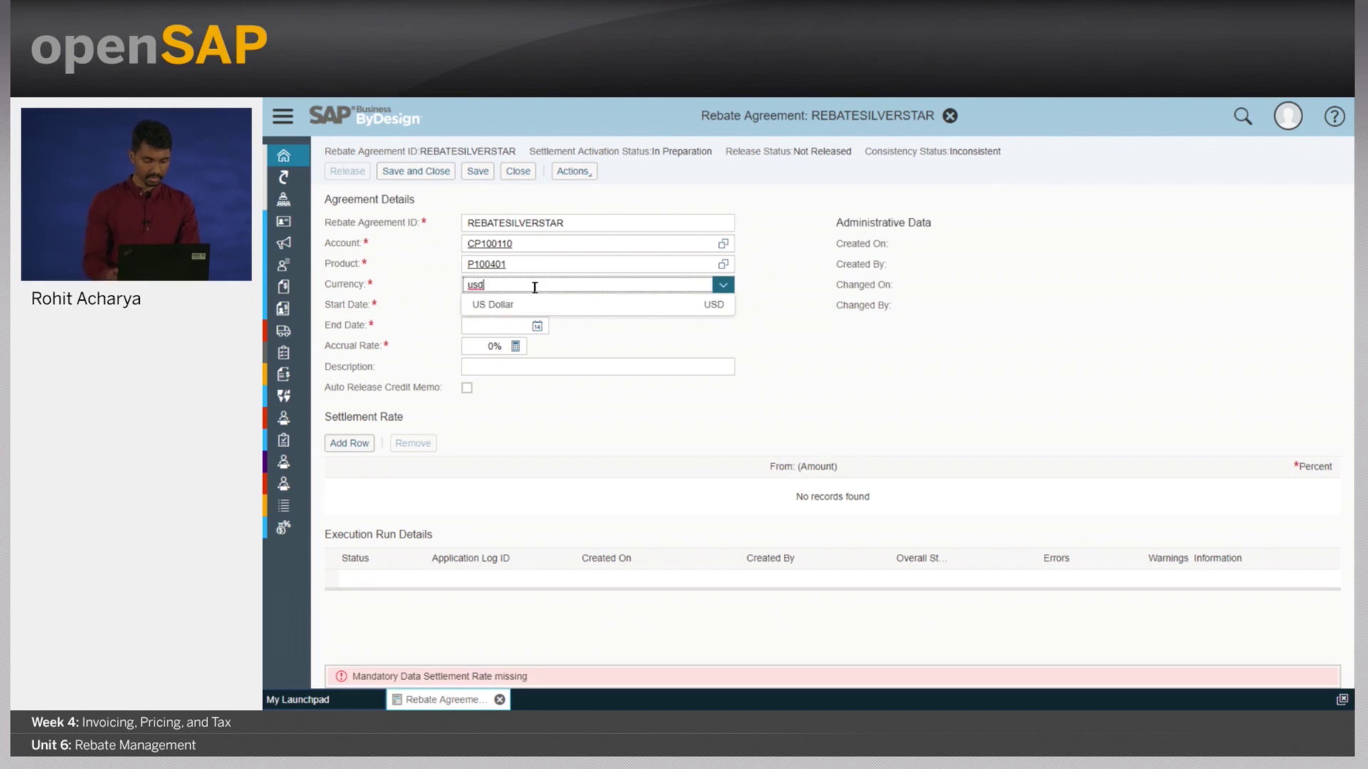
pyautogui.click(519, 305)
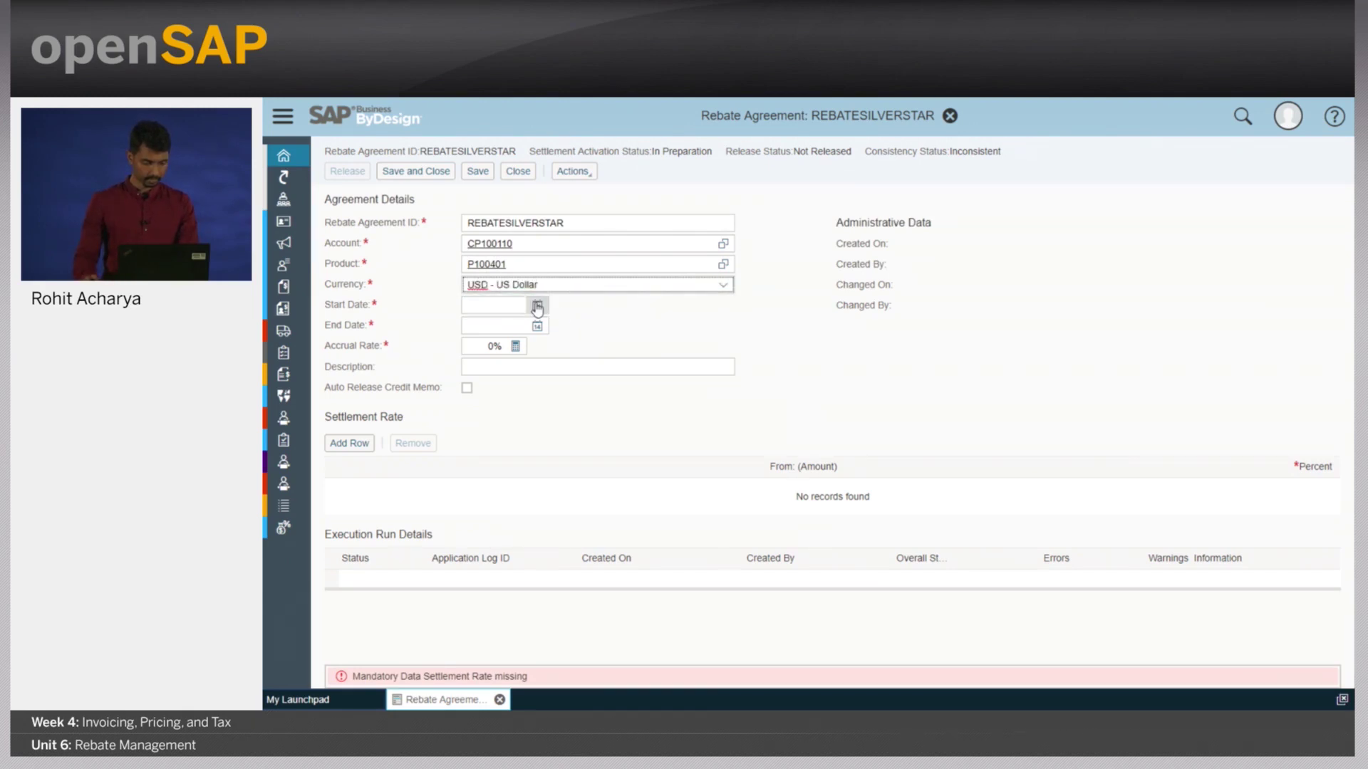
# - Set the agreement validity from 06/06/2018 to 07/06/2018
pyautogui.click(538, 306)
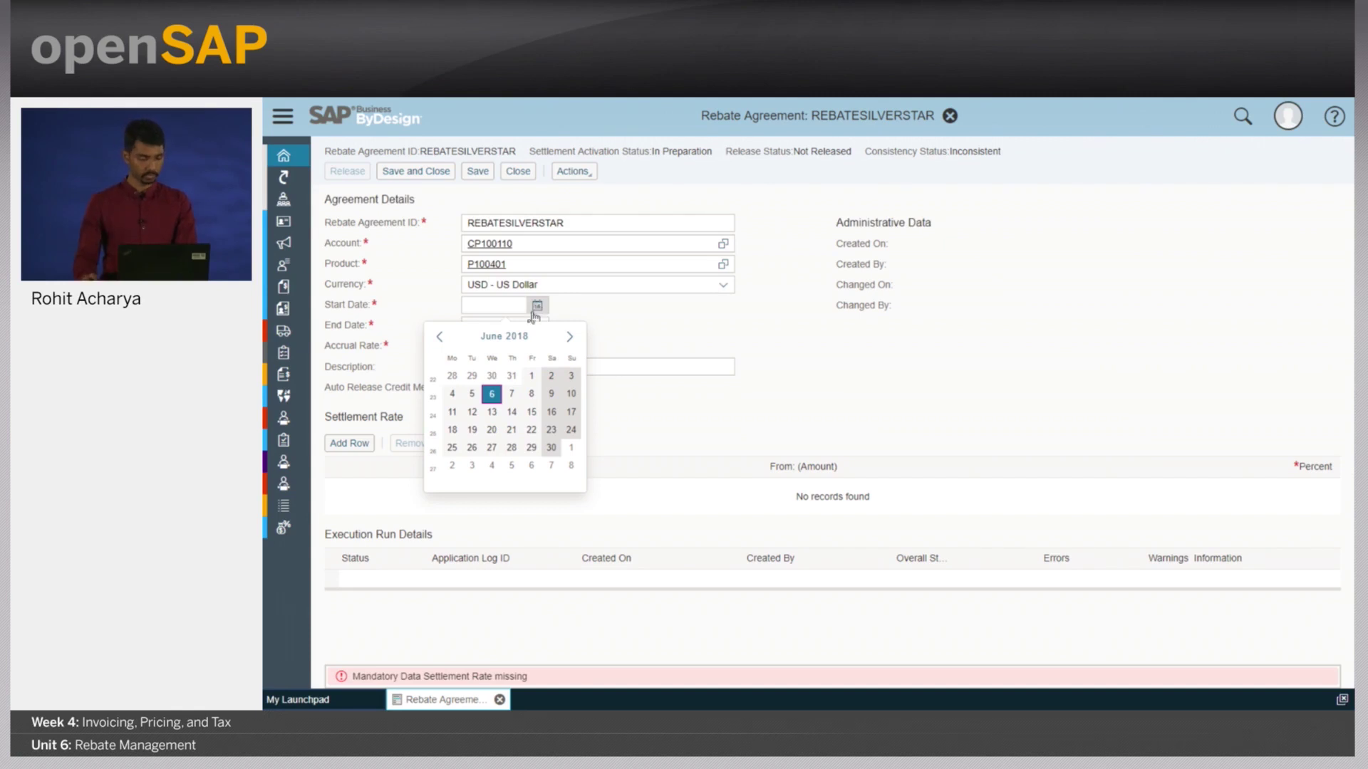
pyautogui.click(493, 397)
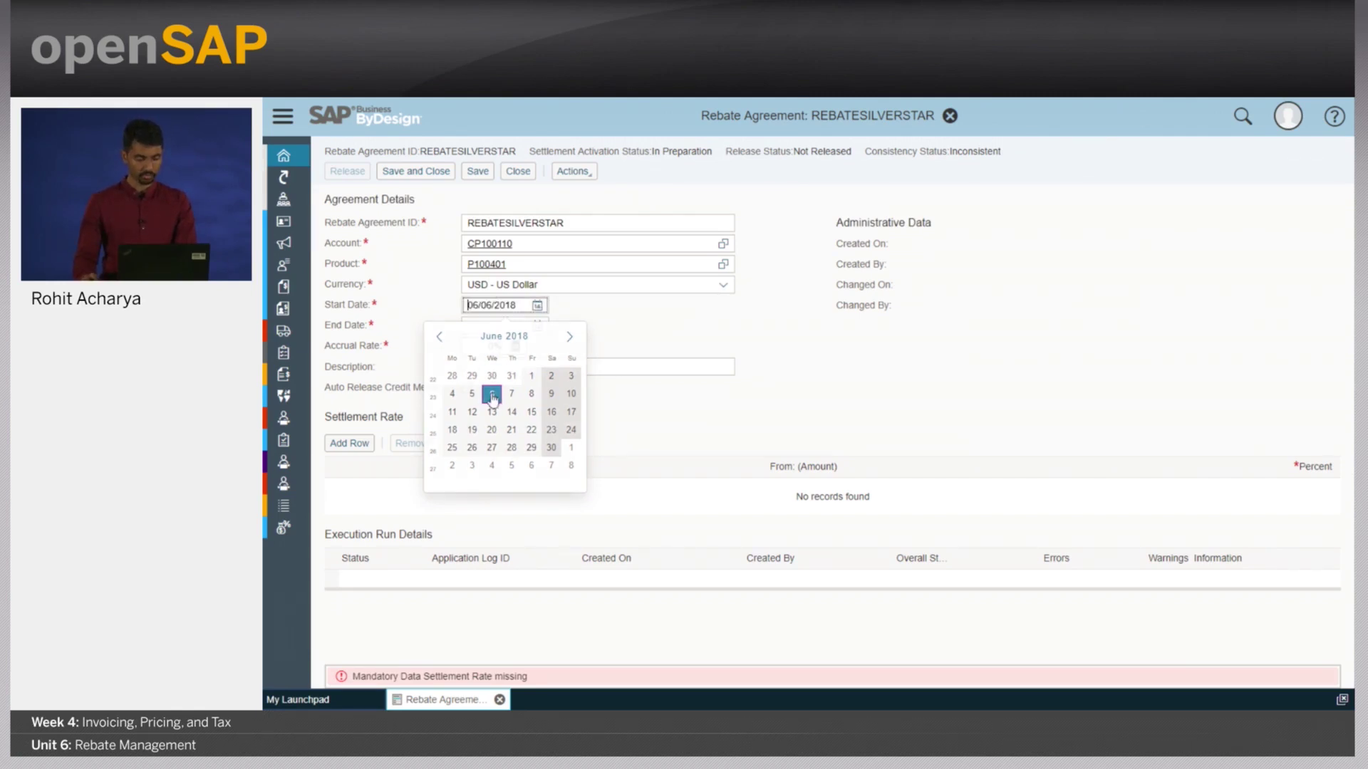
pyautogui.click(539, 327)
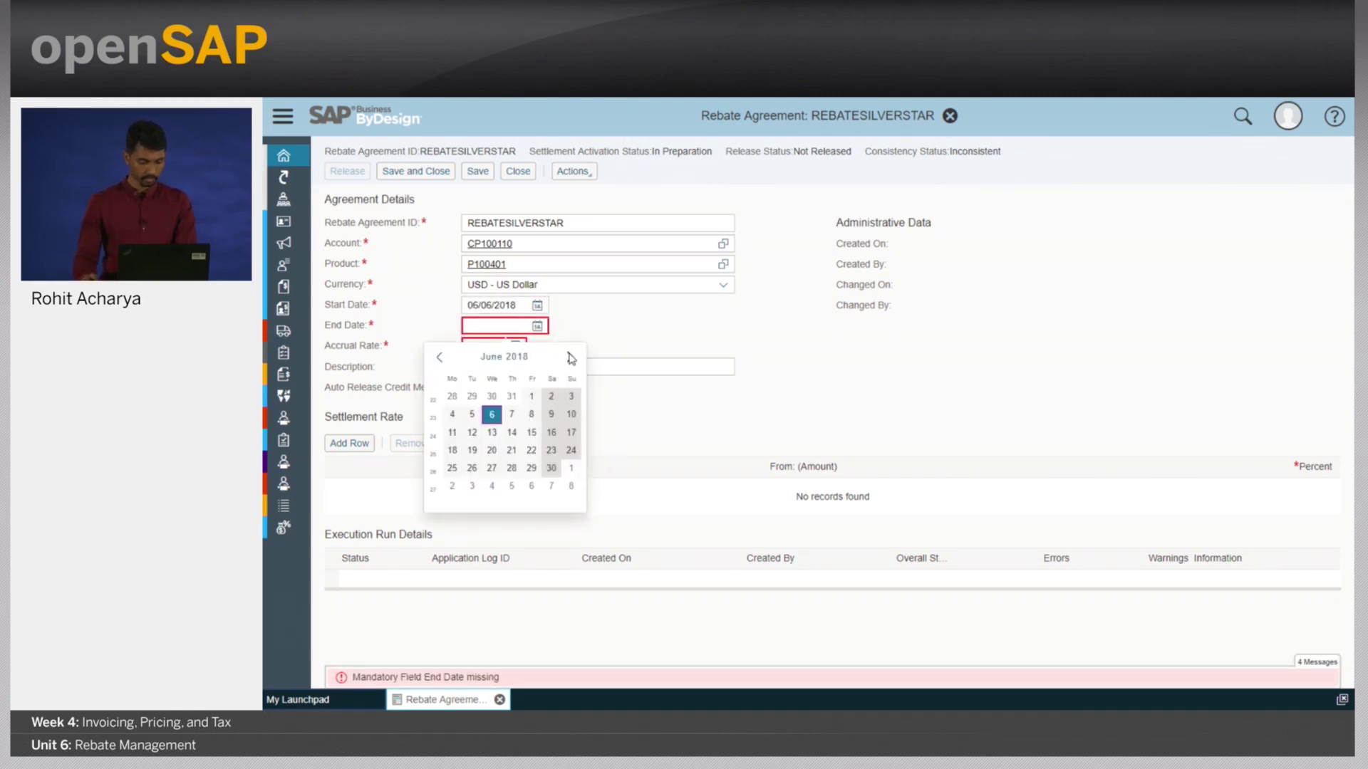
pyautogui.click(569, 357)
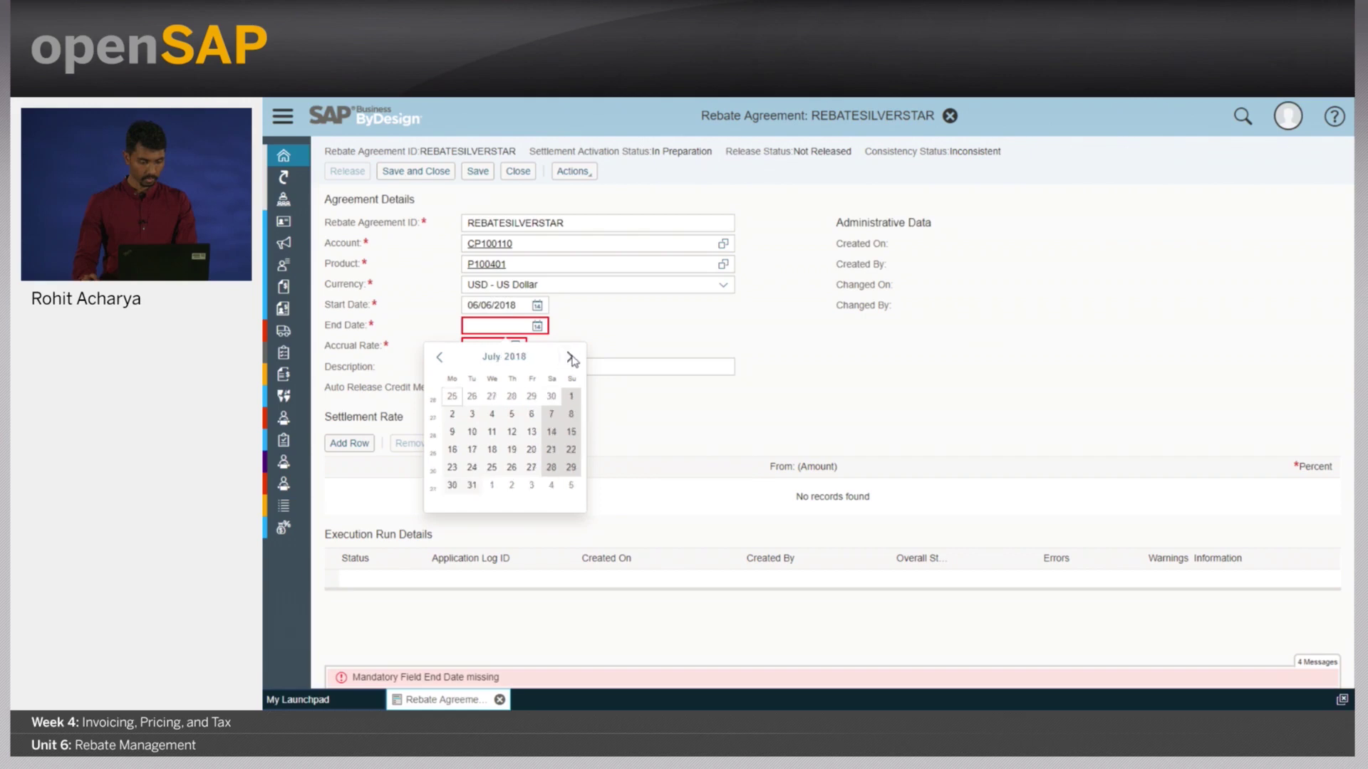
pyautogui.click(530, 416)
pyautogui.click(493, 348)
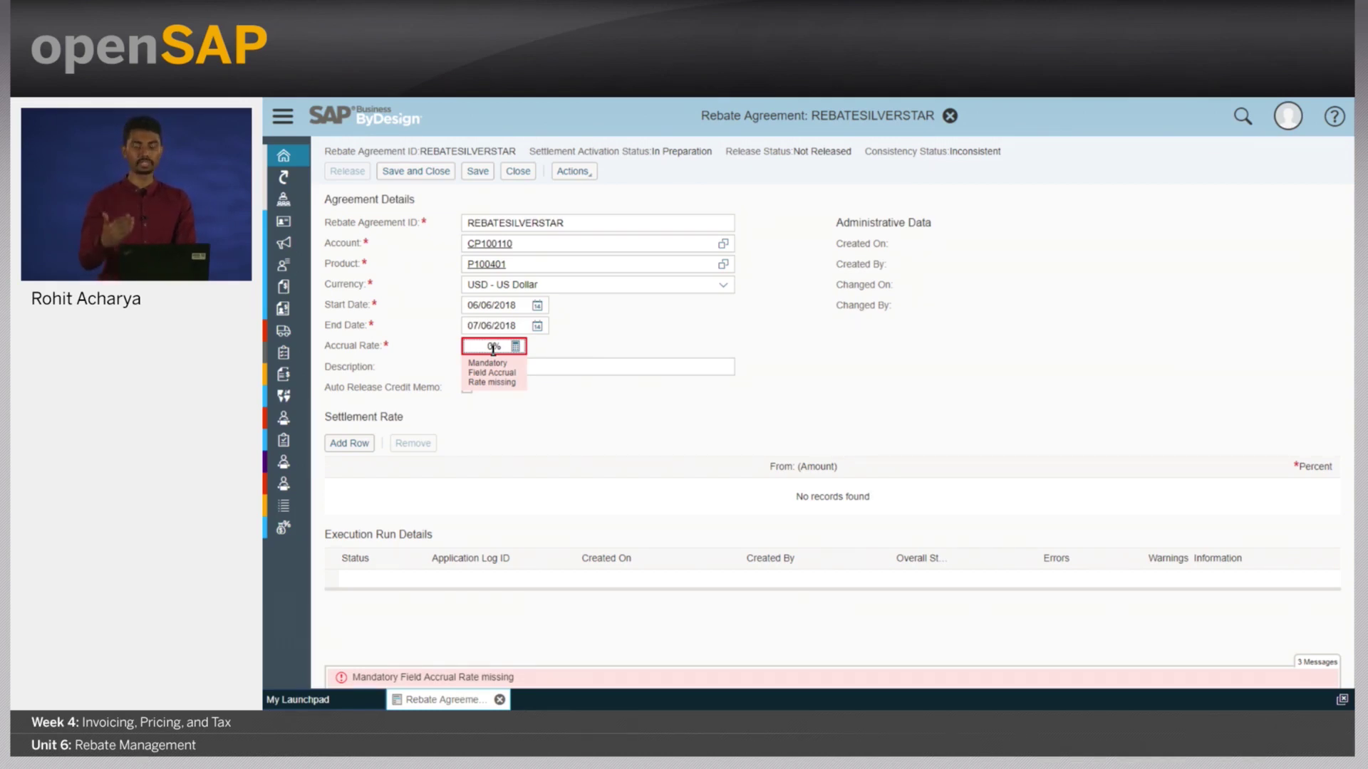
# - Confirm a 5% accrual rate and add settlement tiers, the second at 10,000.00 and 2%
pyautogui.click(493, 347)
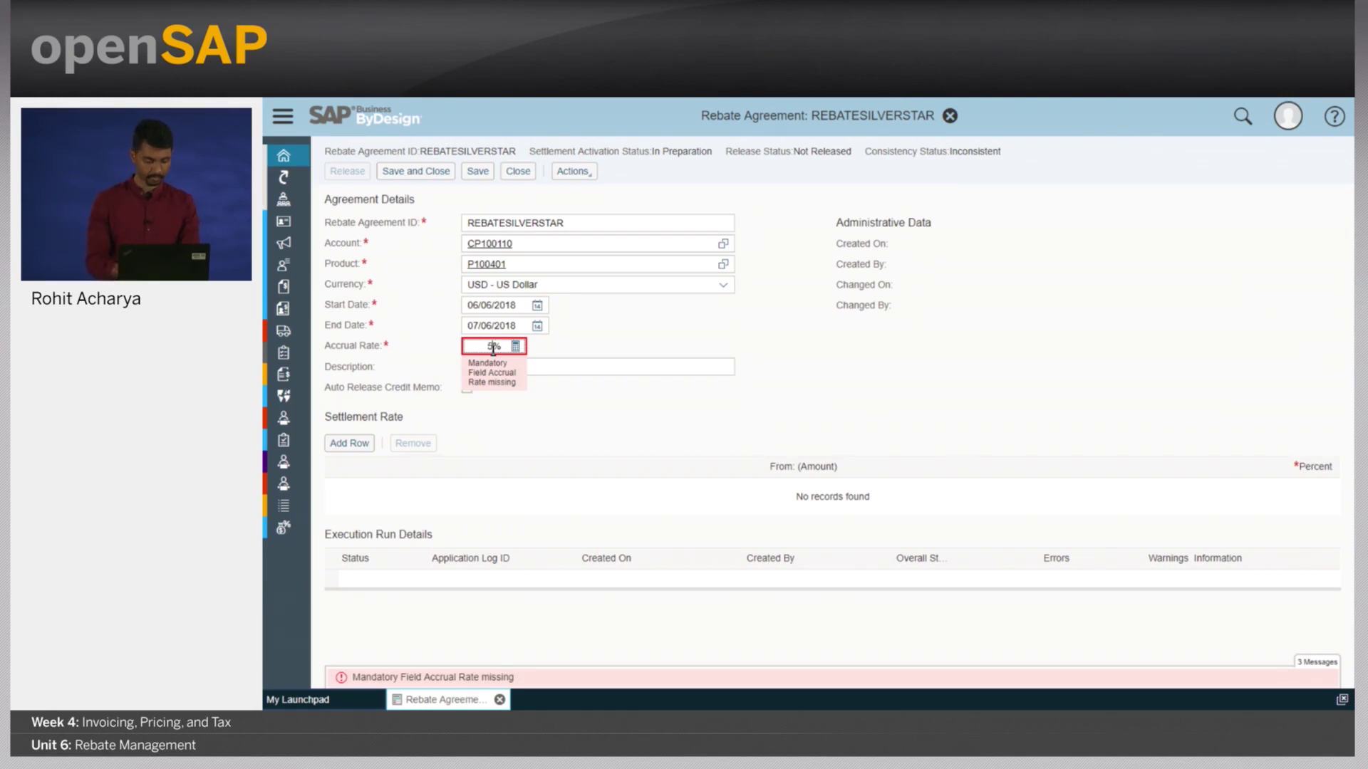
pyautogui.press('Return')
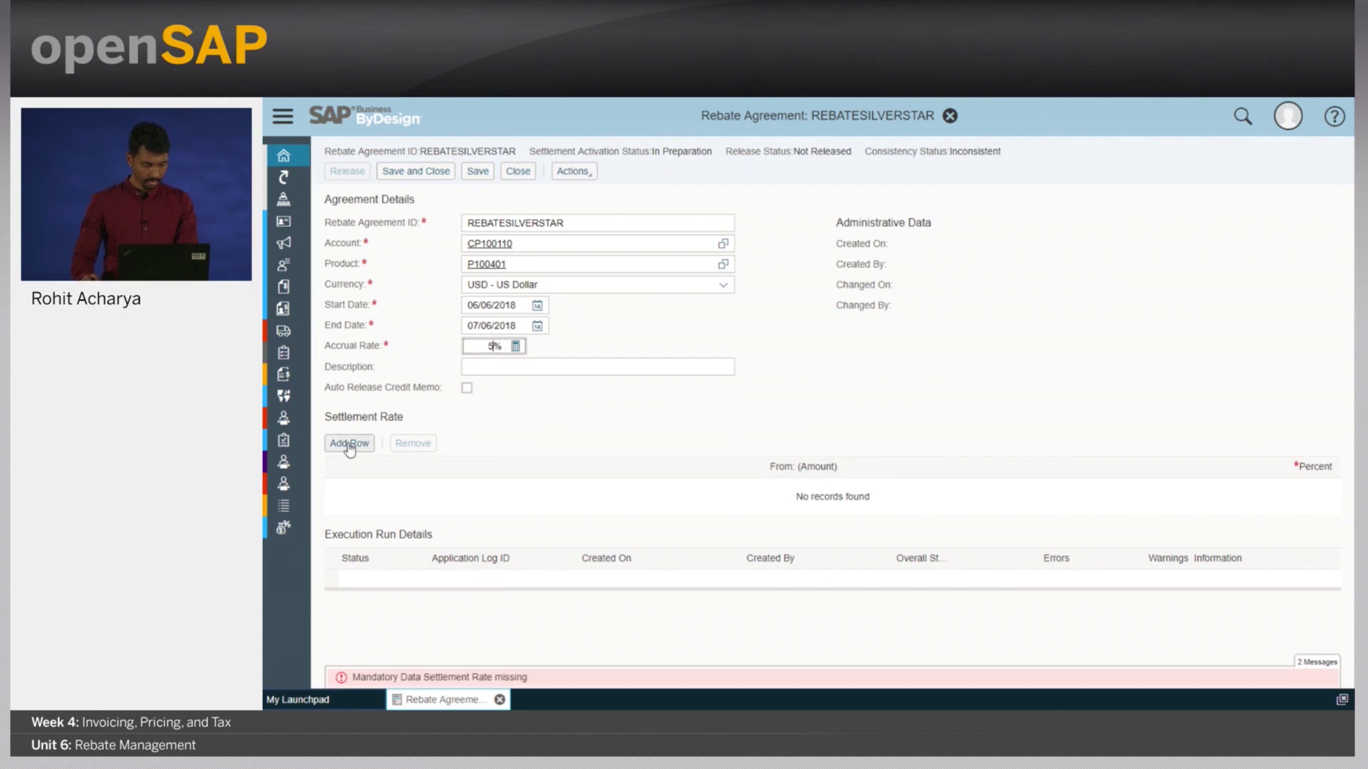
pyautogui.click(348, 444)
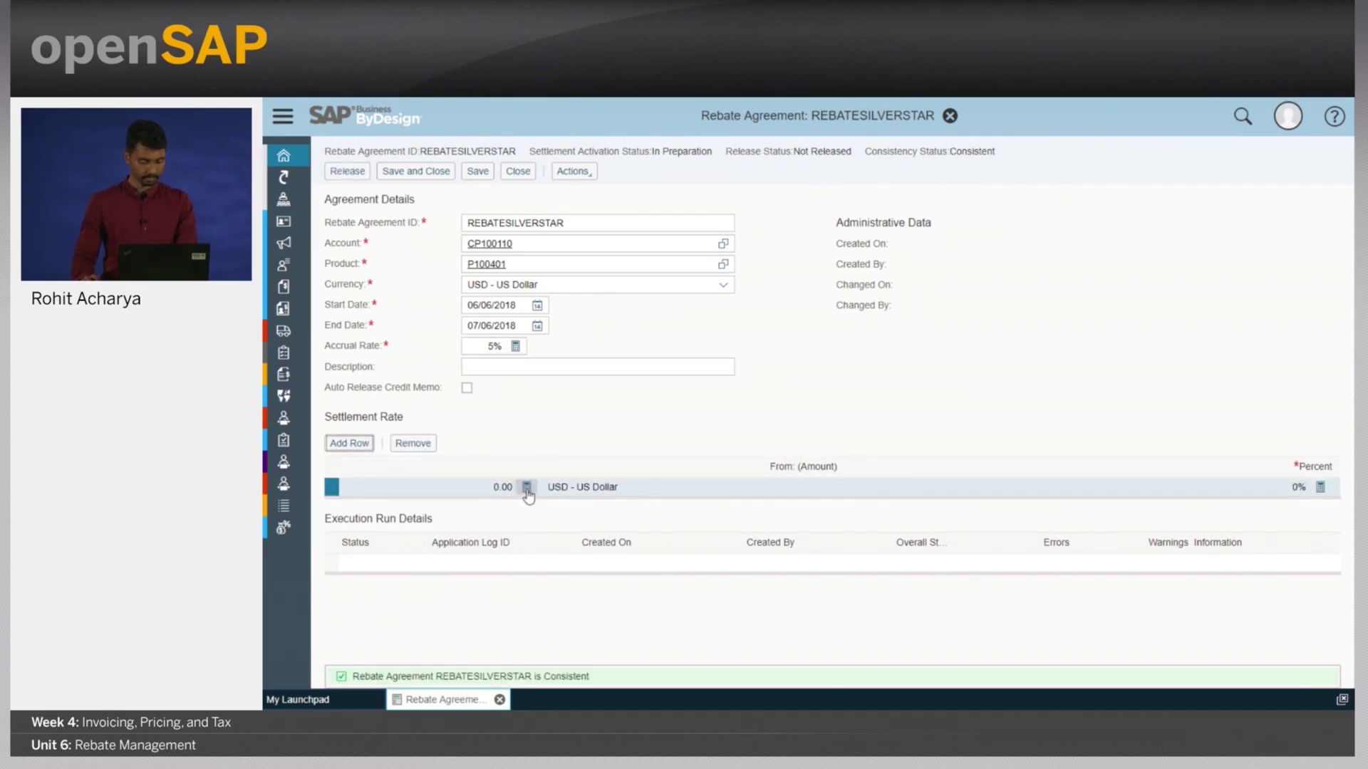
pyautogui.click(362, 445)
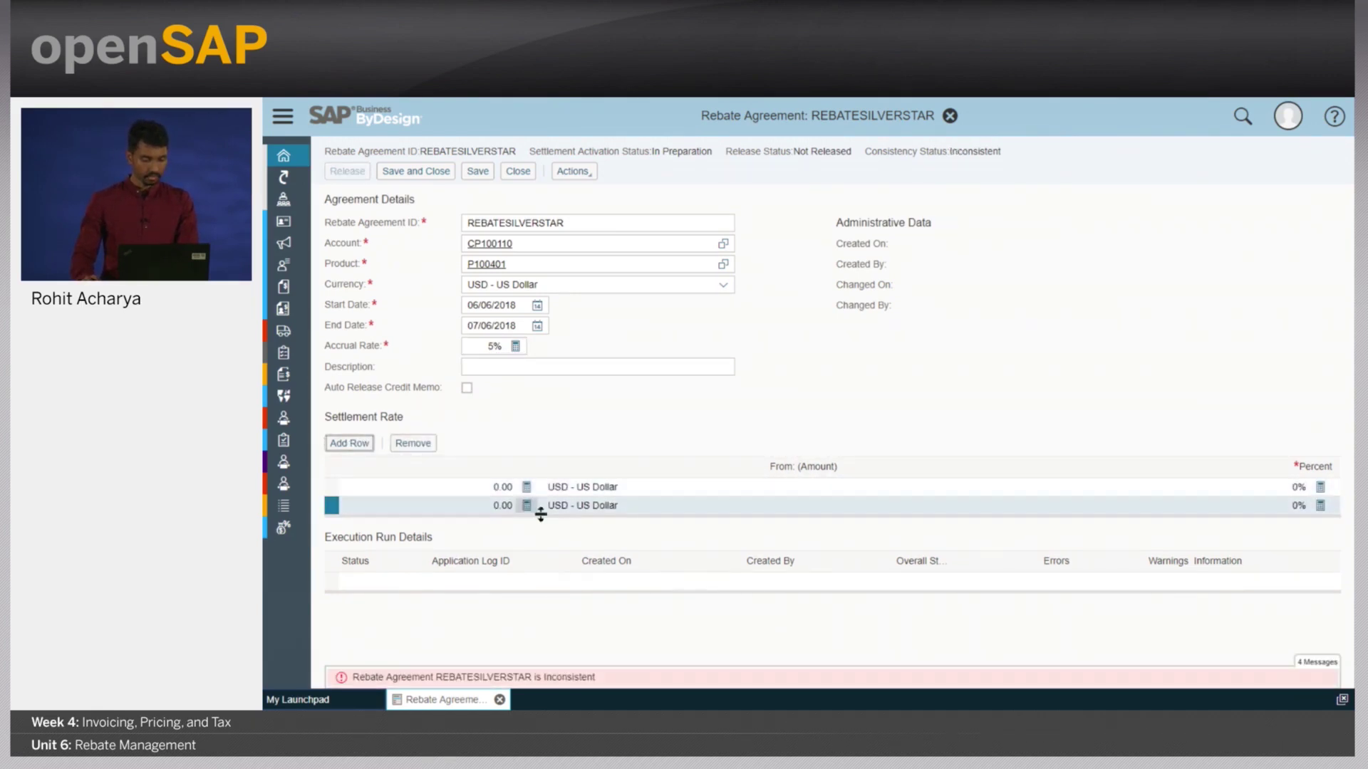
pyautogui.click(494, 507)
pyautogui.write('1000')
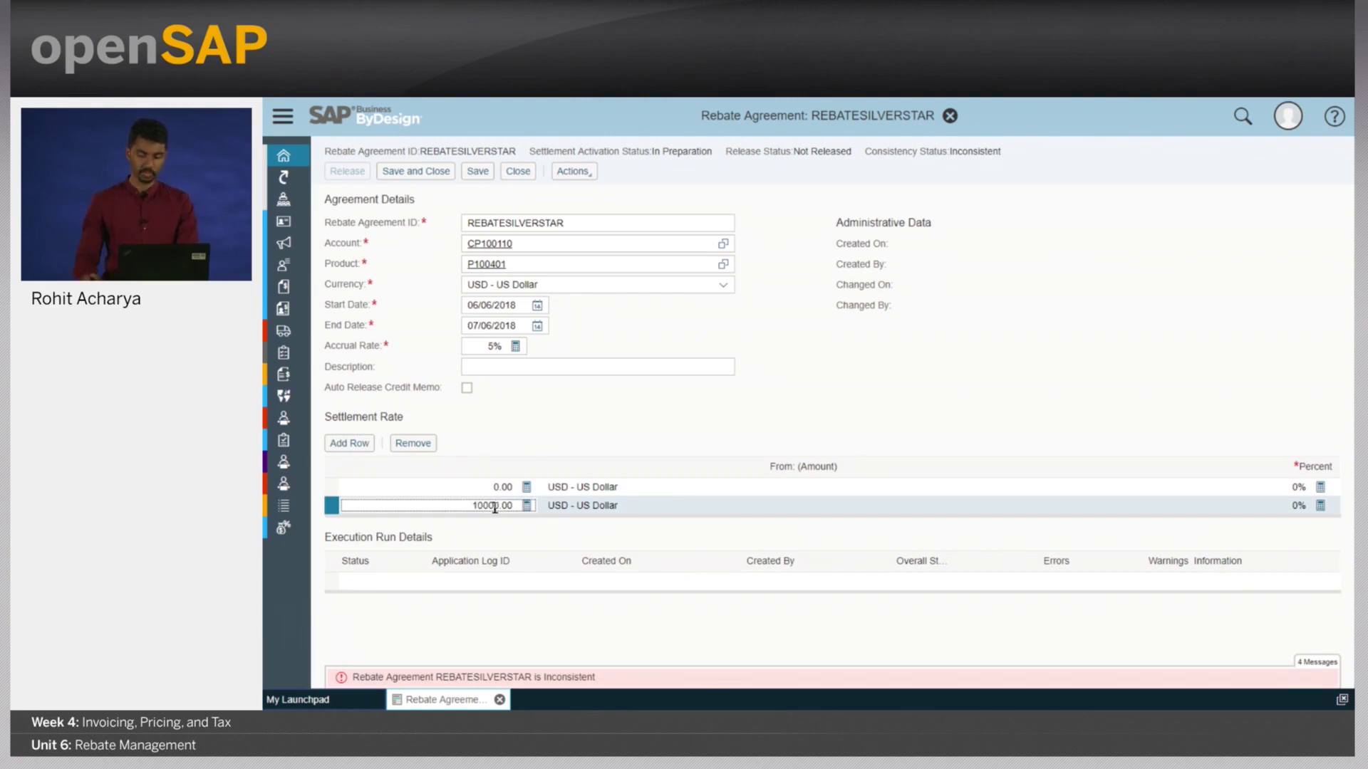
pyautogui.click(1298, 506)
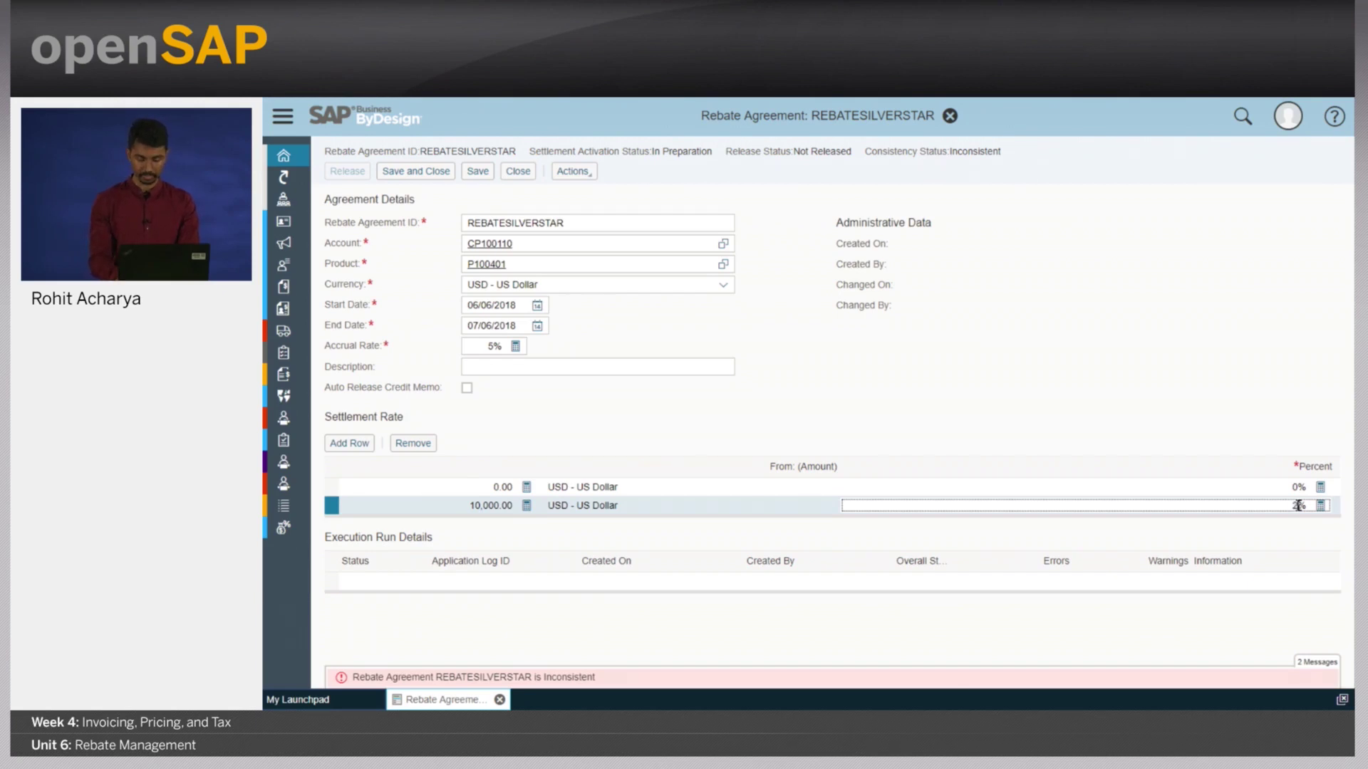
pyautogui.write('2')
pyautogui.press('Return')
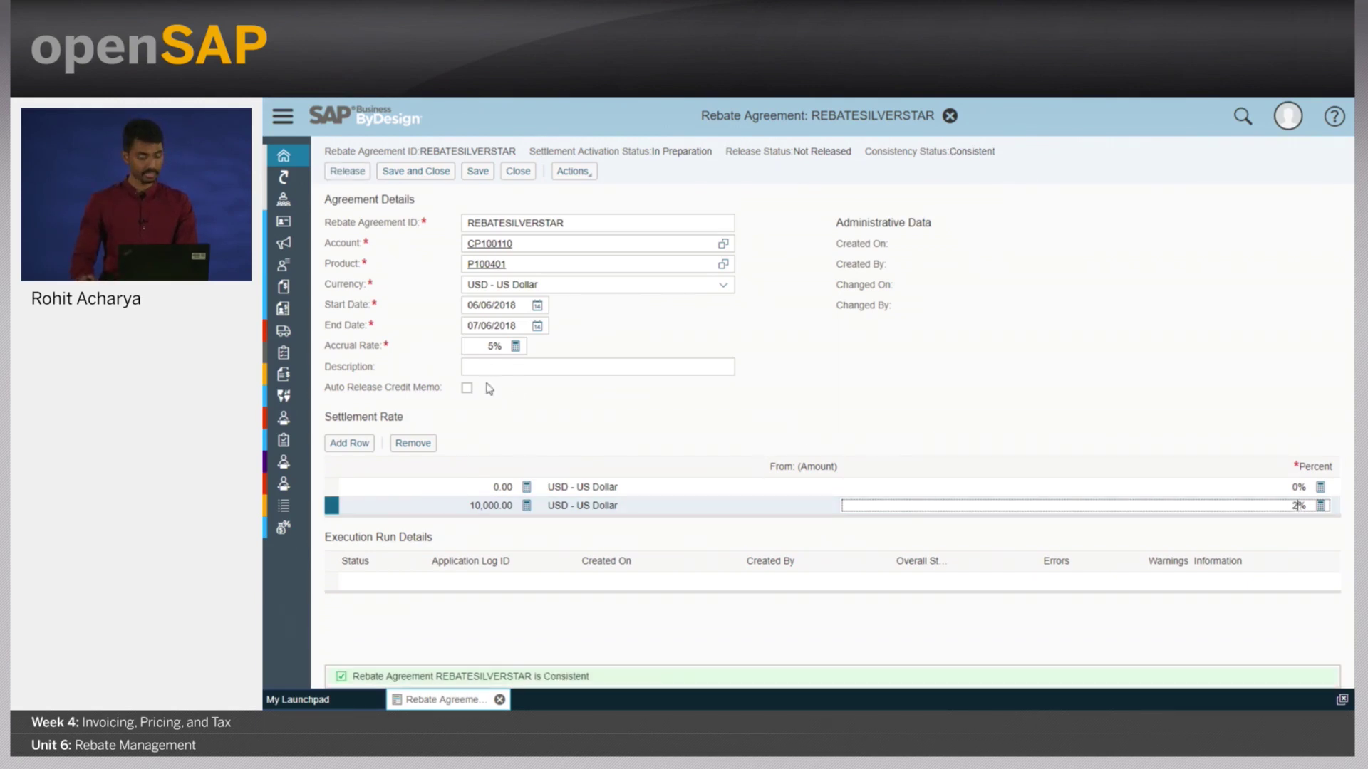
# - Add a third settlement tier paying 5% from 20,000.00 USD
pyautogui.click(349, 443)
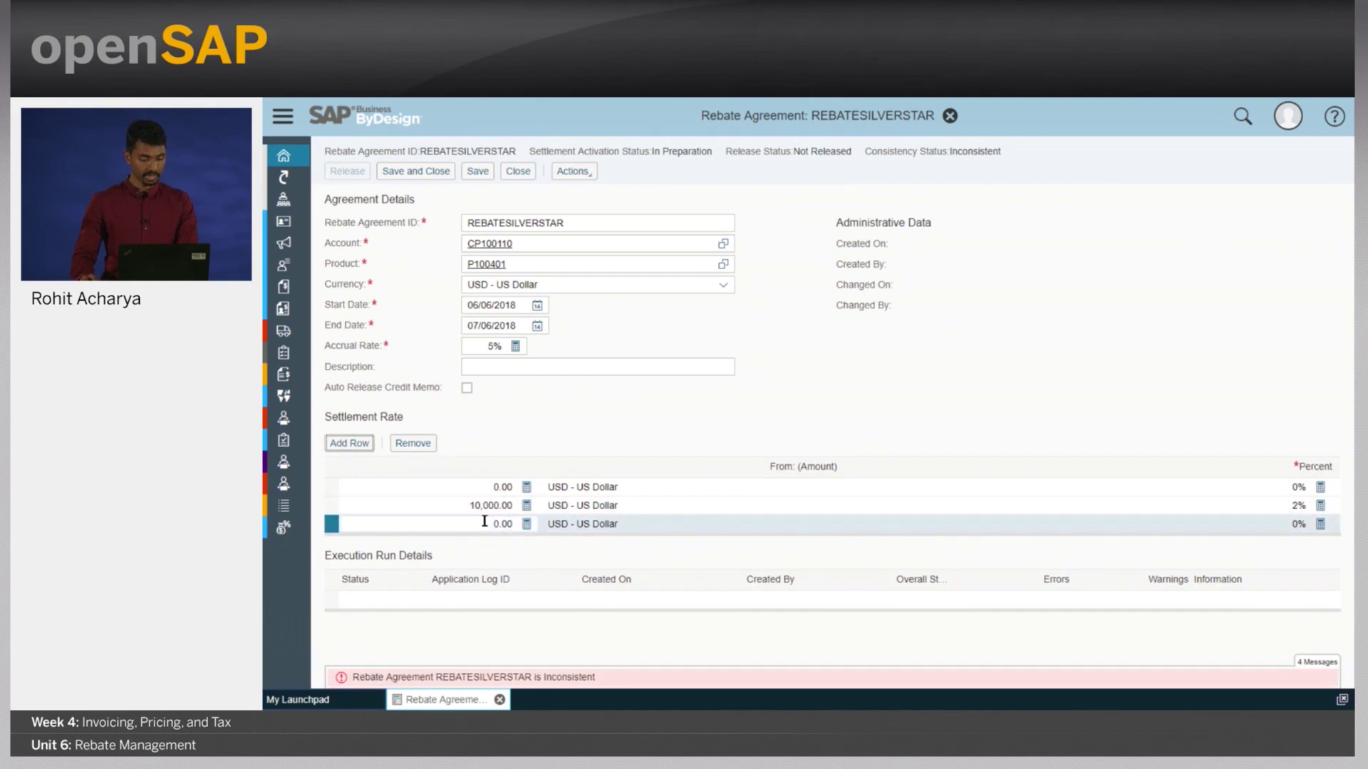
pyautogui.click(484, 522)
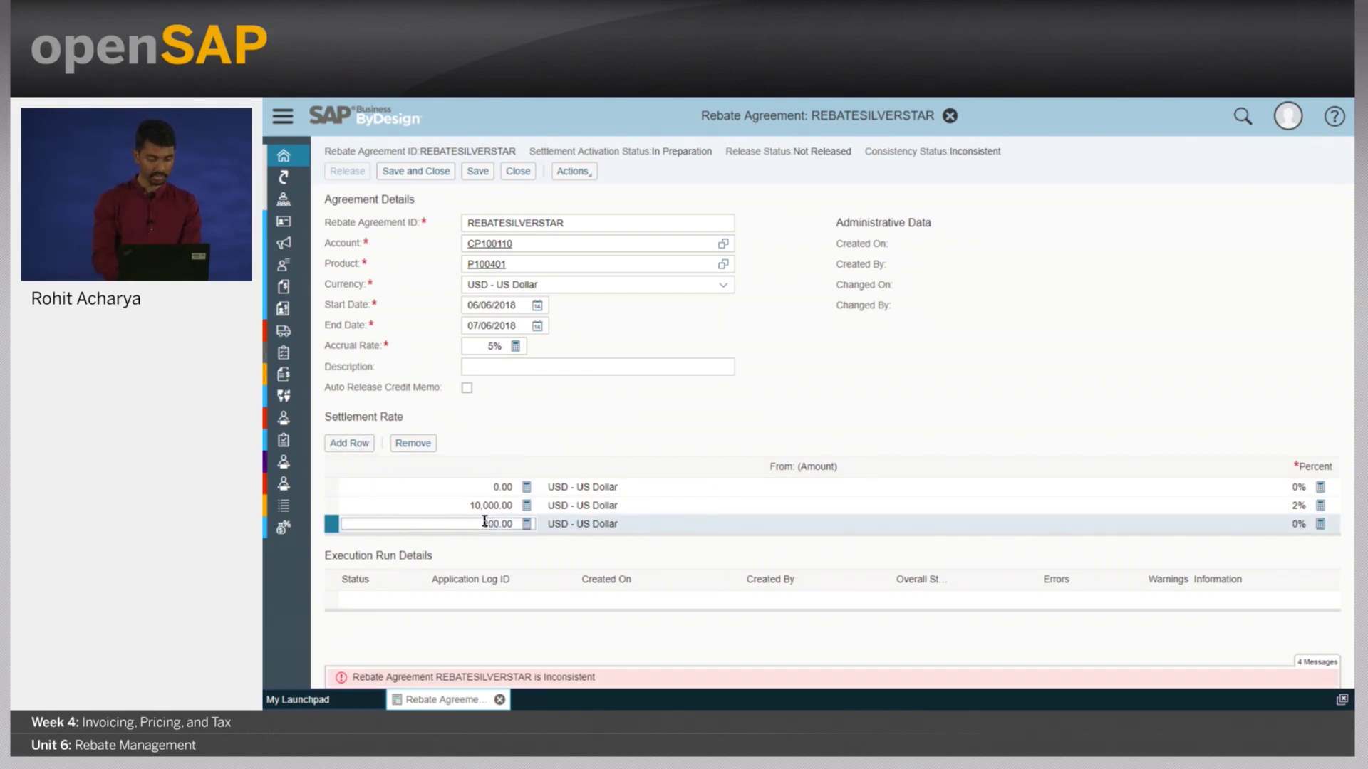
pyautogui.write('2000')
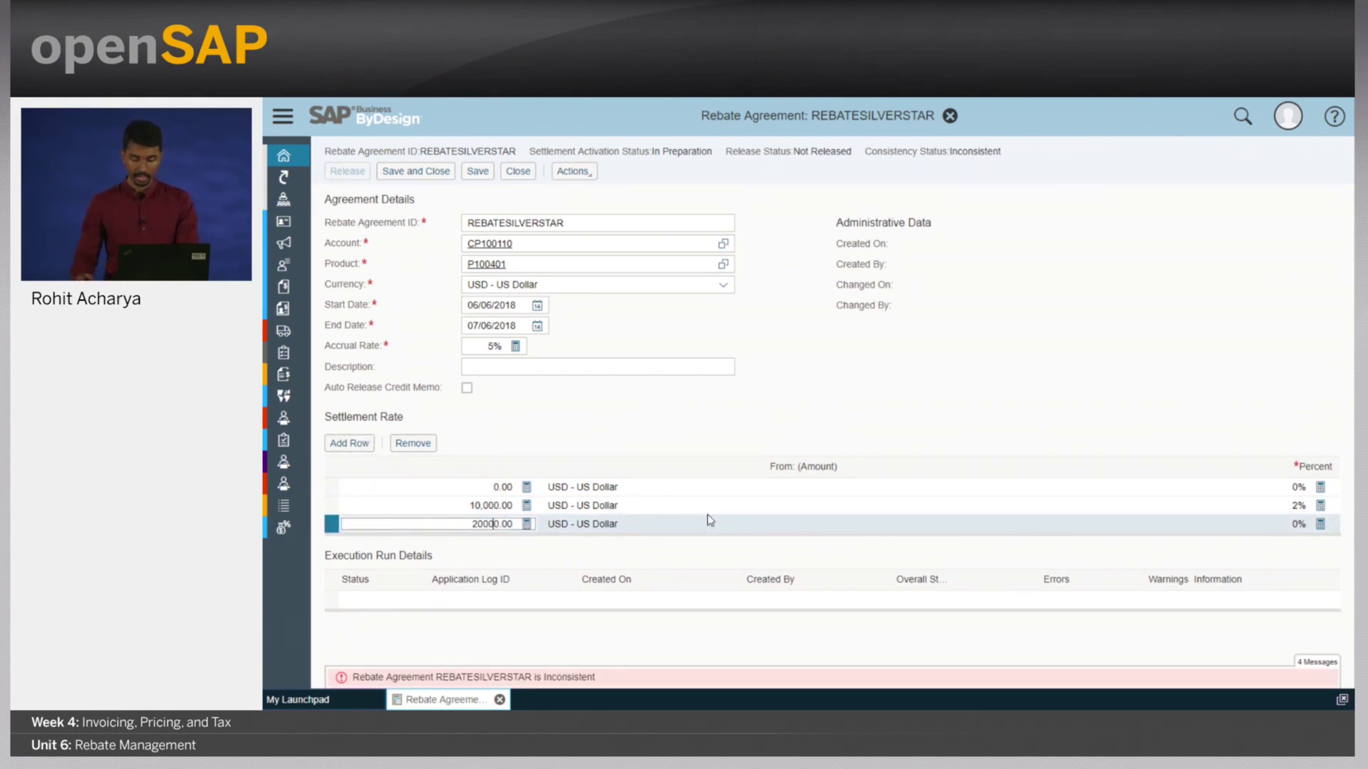
pyautogui.click(1306, 524)
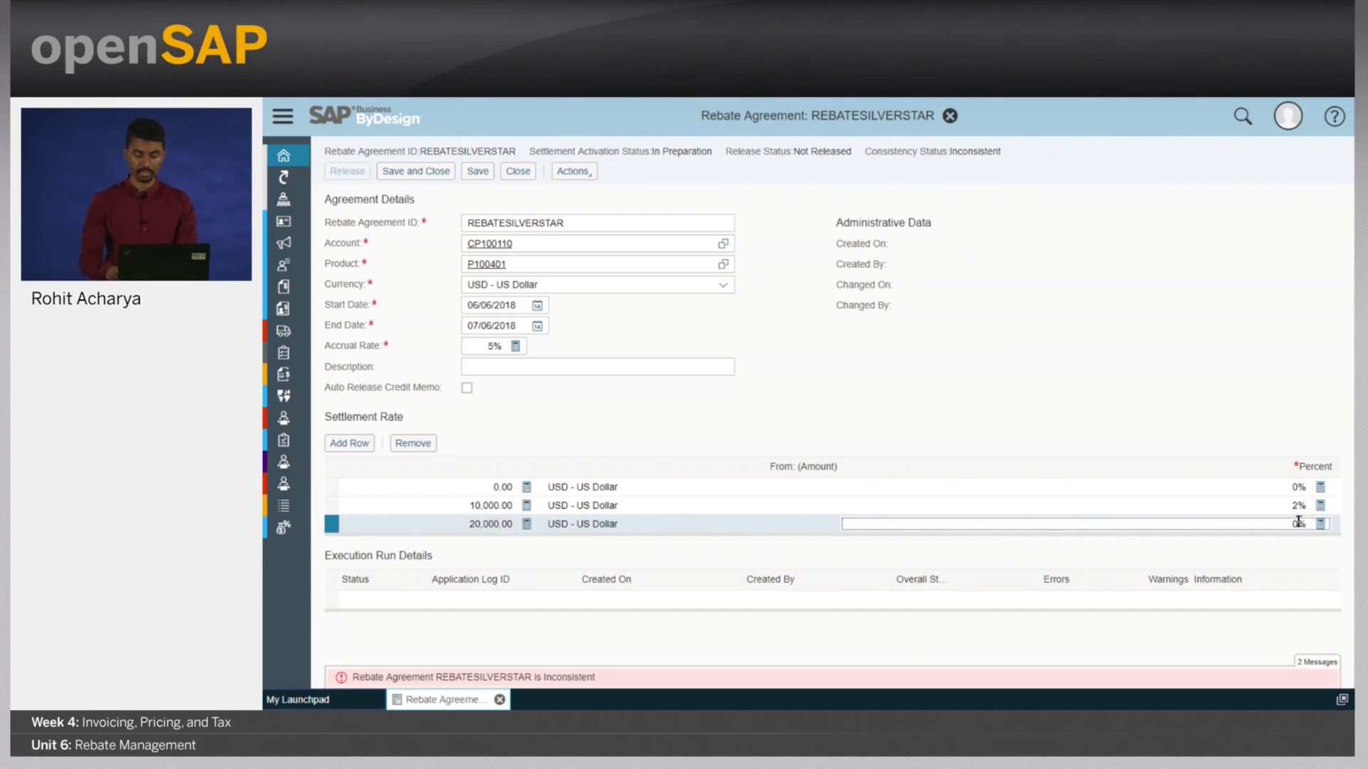
pyautogui.write('5')
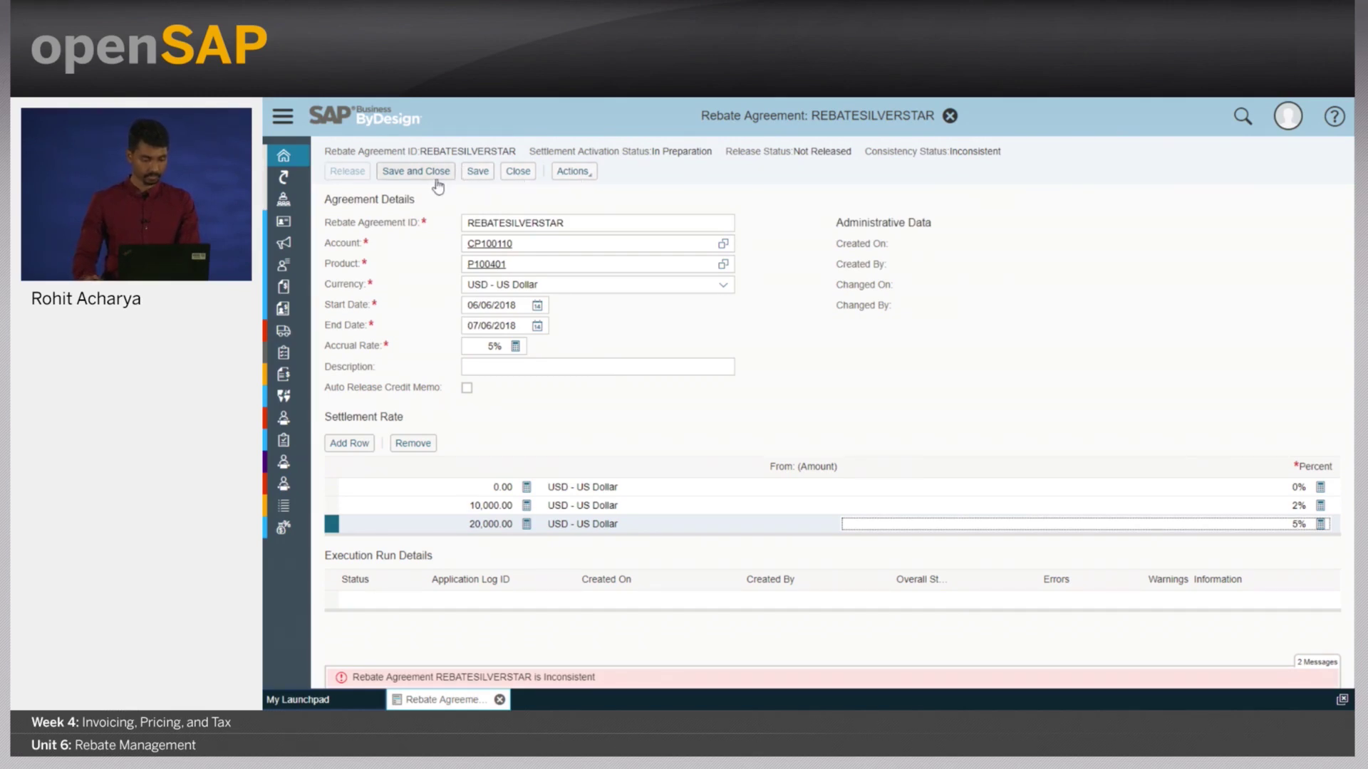
# - Save and release REBATESILVERSTAR, activate its settlement, and close the agreement
pyautogui.click(477, 173)
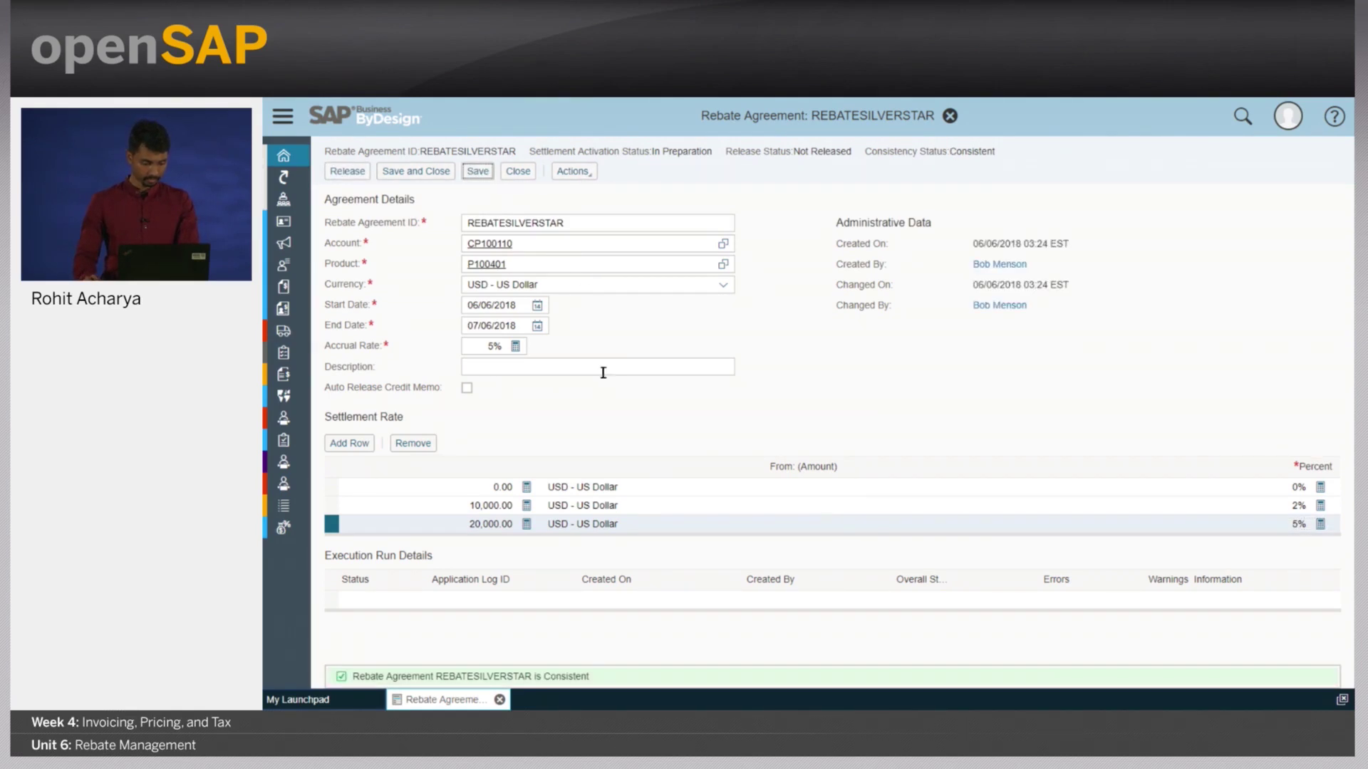
pyautogui.click(356, 172)
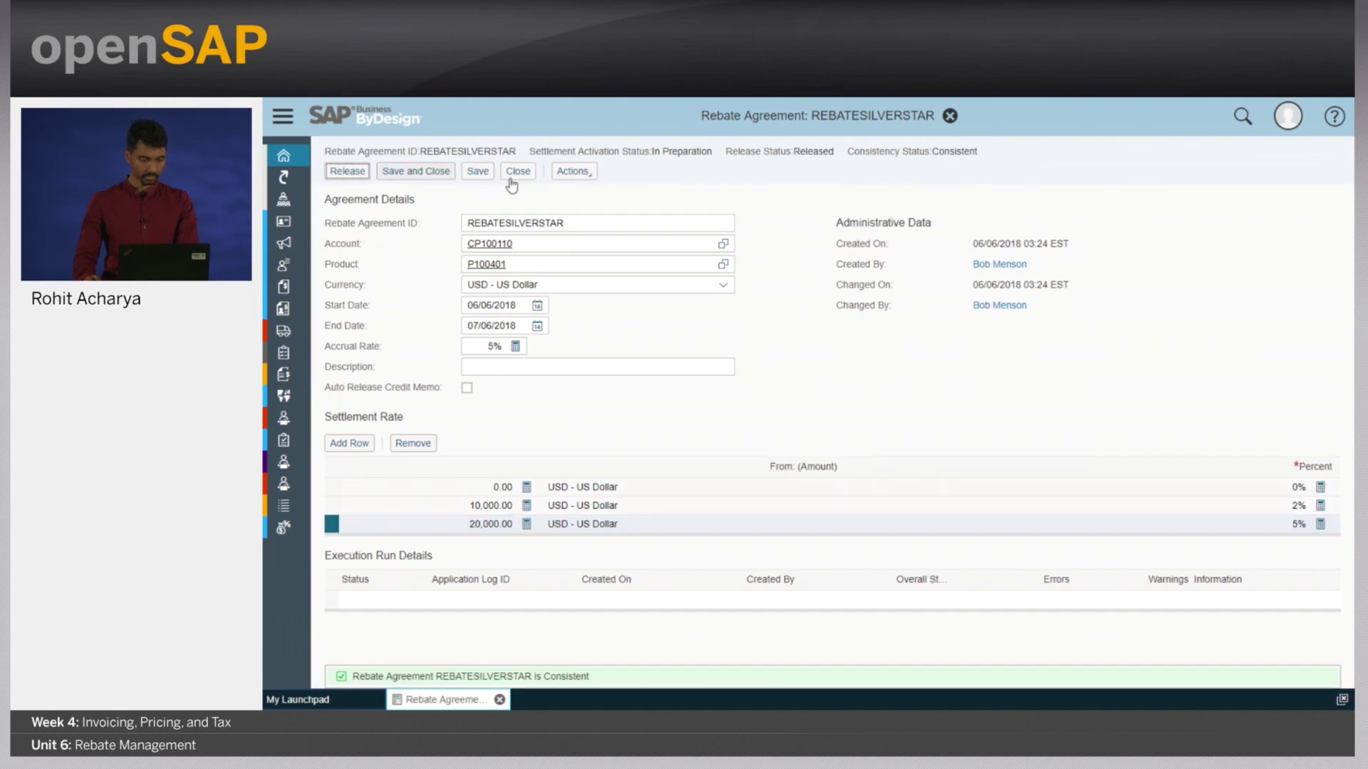
pyautogui.click(588, 173)
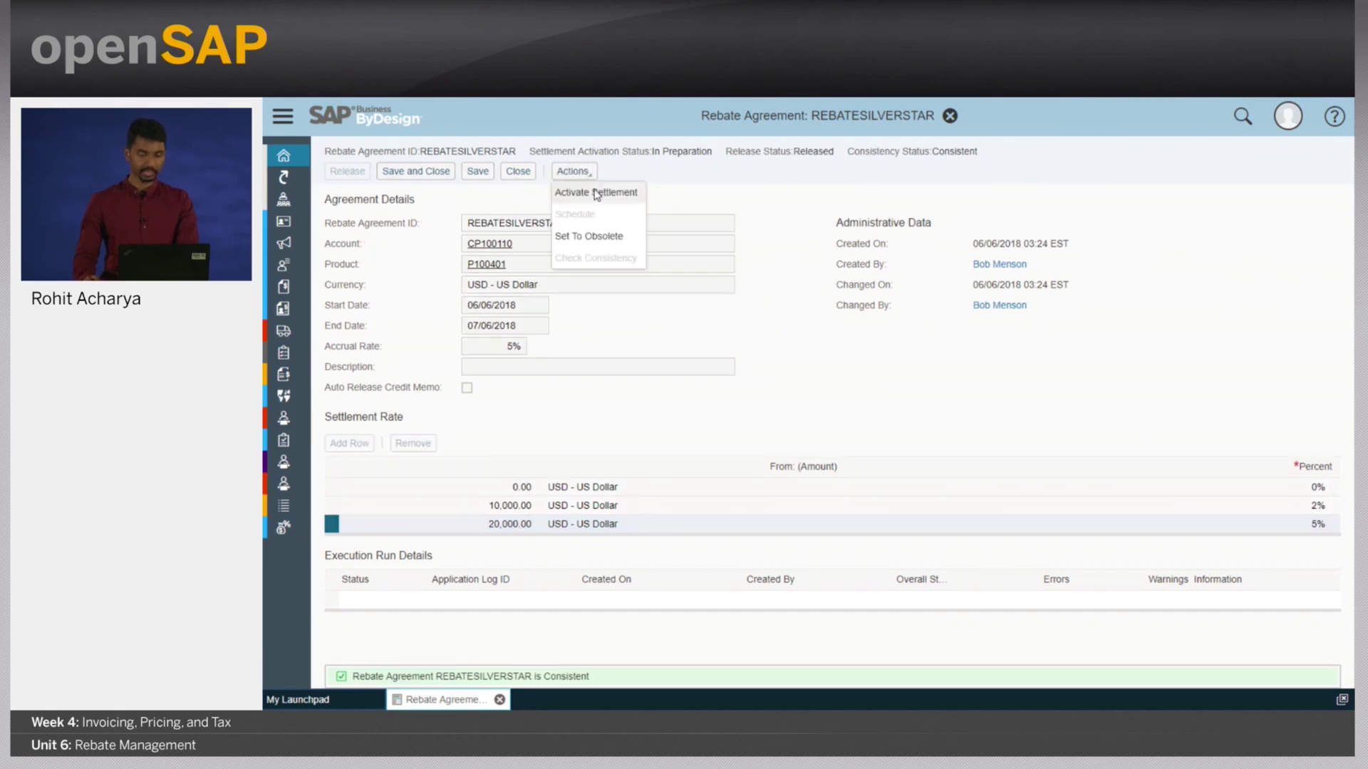
pyautogui.click(604, 193)
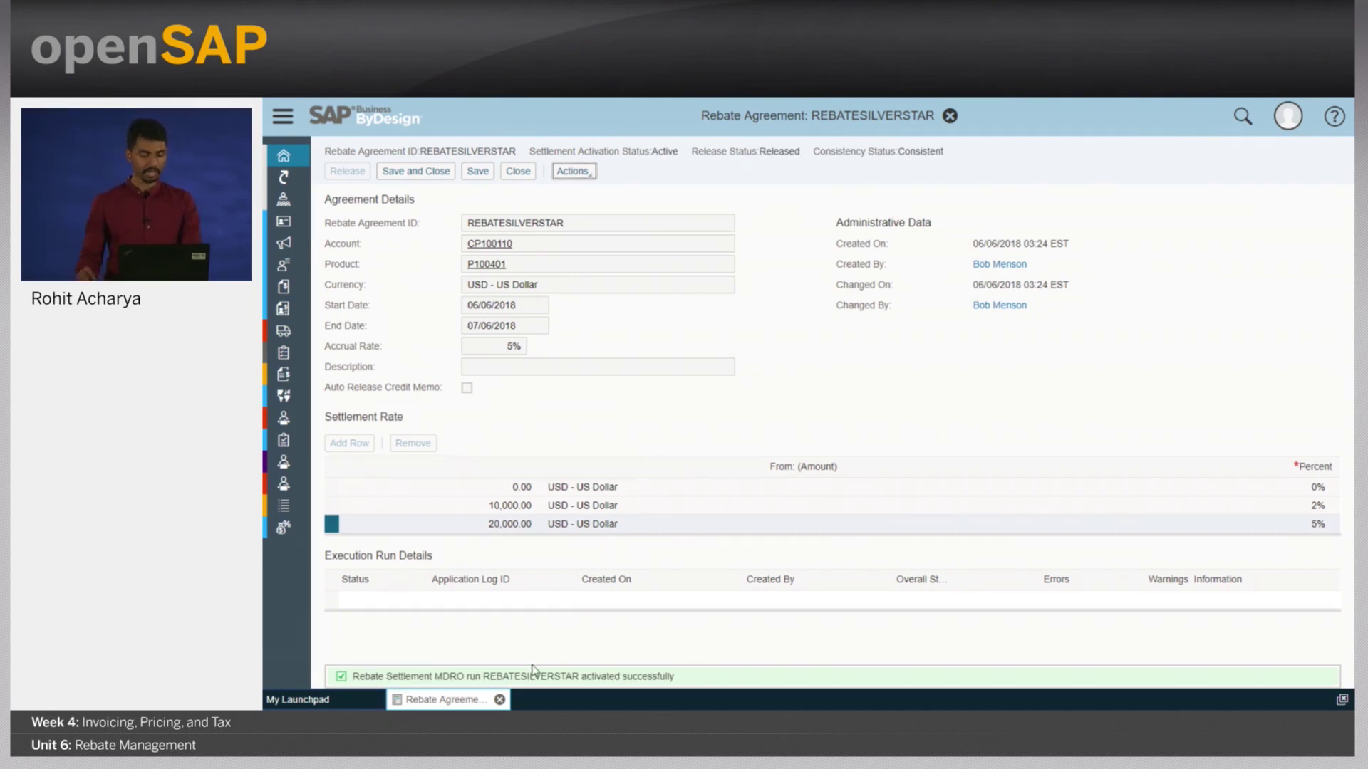
pyautogui.click(497, 699)
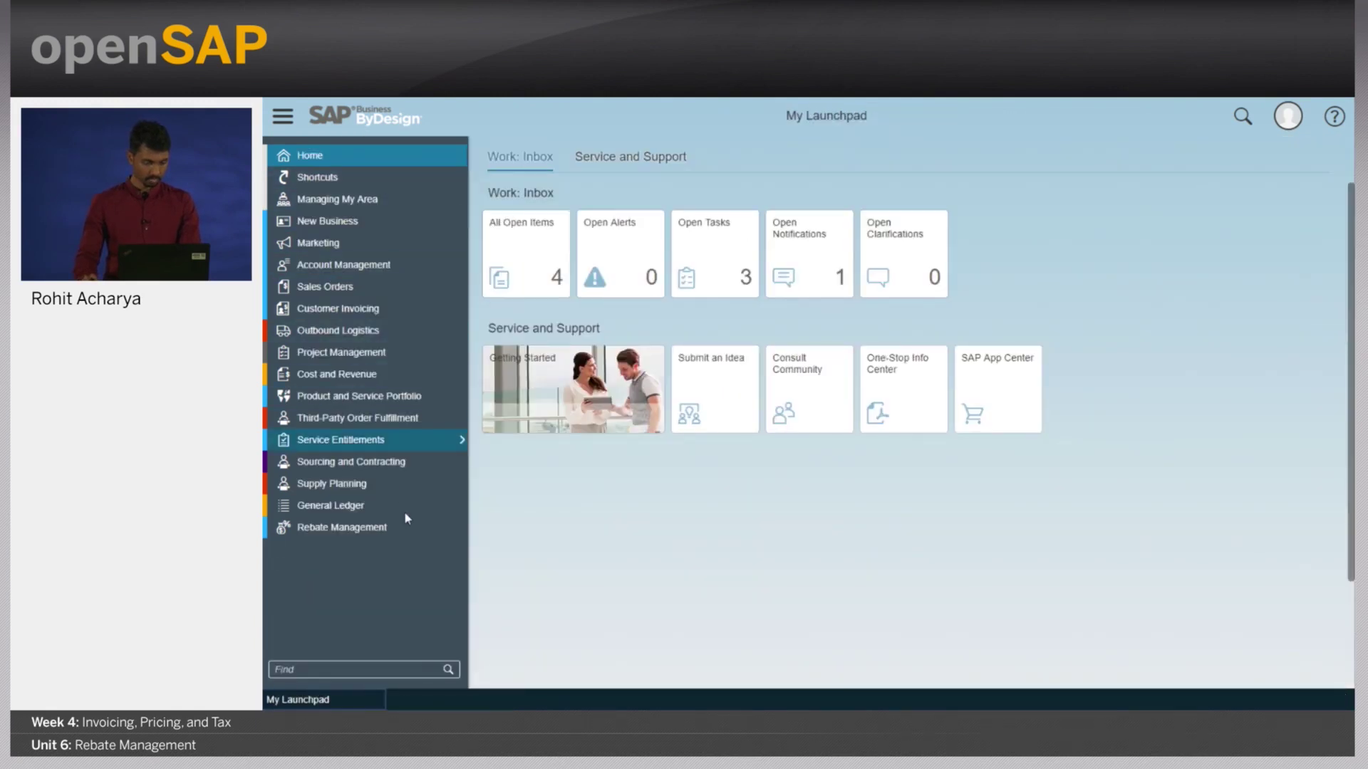
# - Create agreement REBATELUXURYHEATING for Luxury Heating & Cooling Co, product P100401, in USD
pyautogui.click(460, 528)
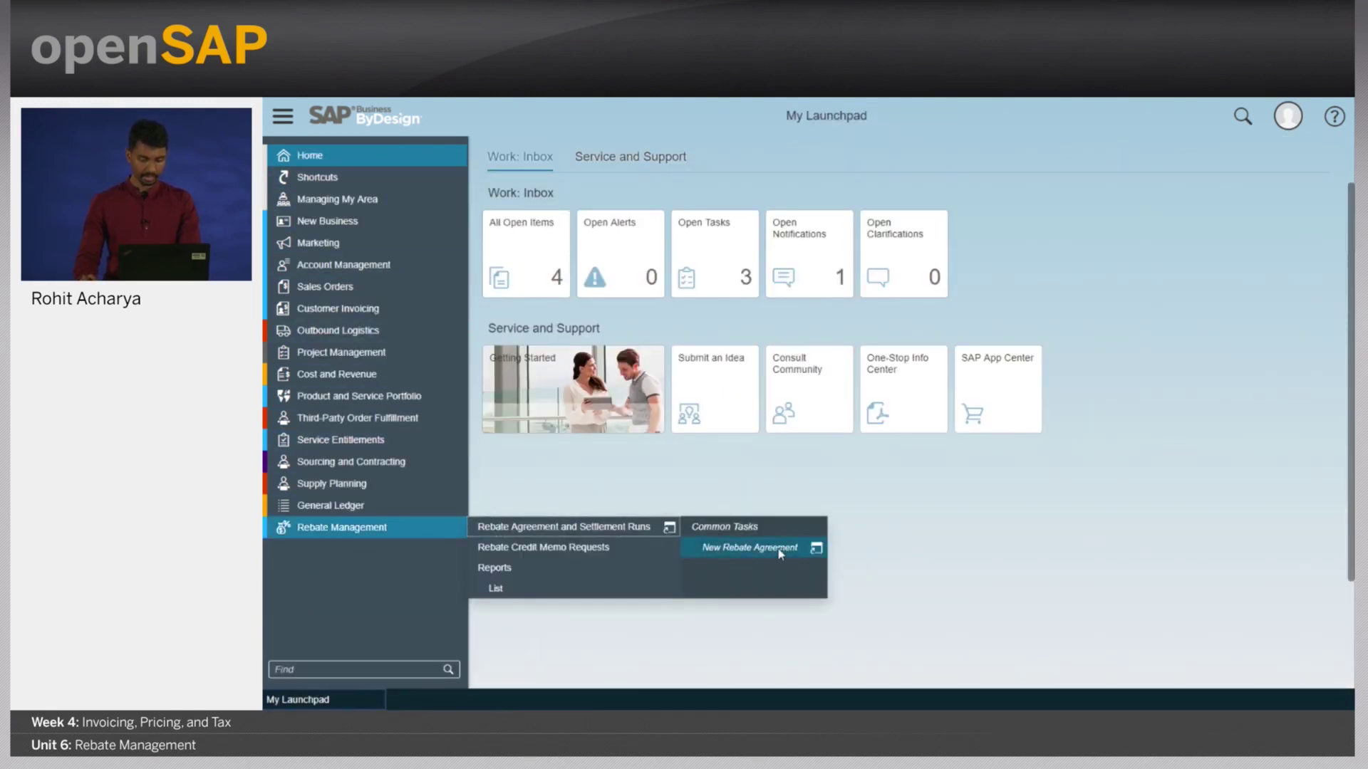
pyautogui.click(778, 548)
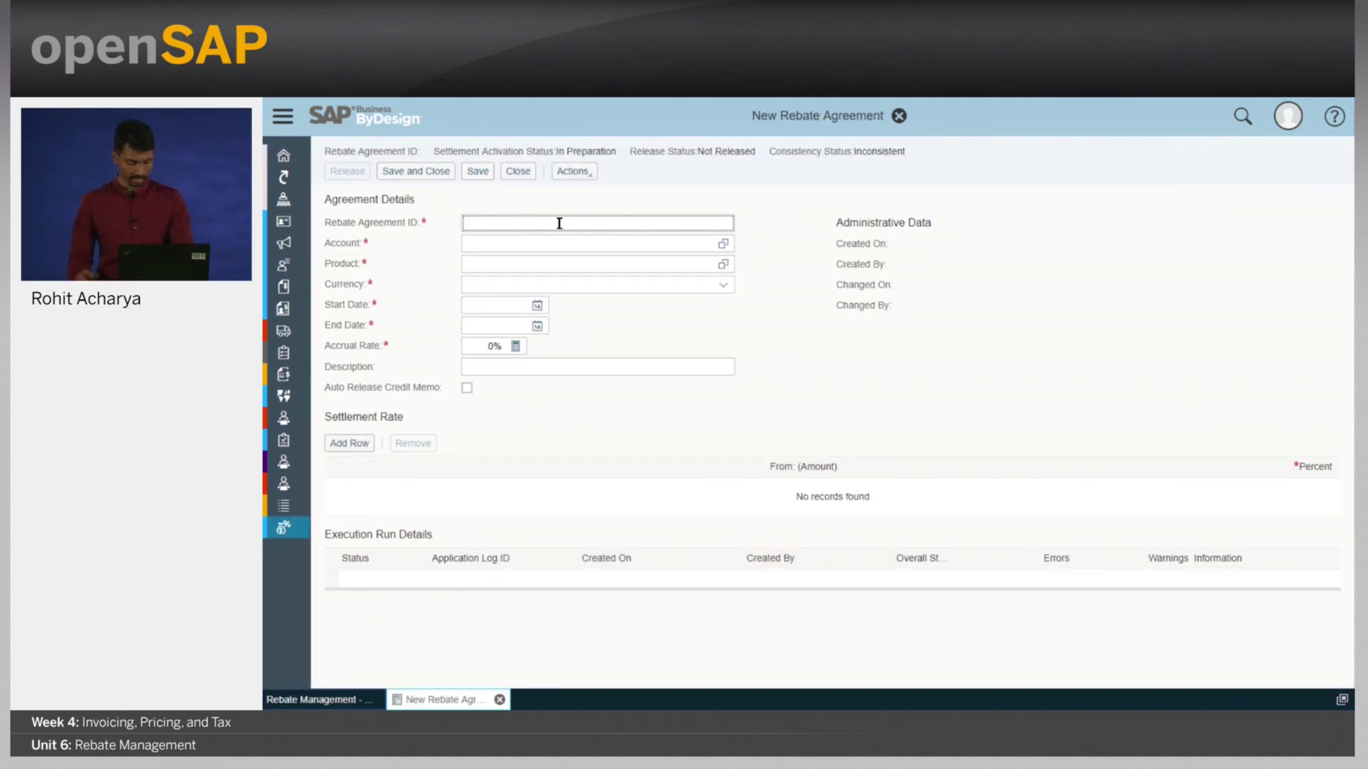
pyautogui.write('rebate')
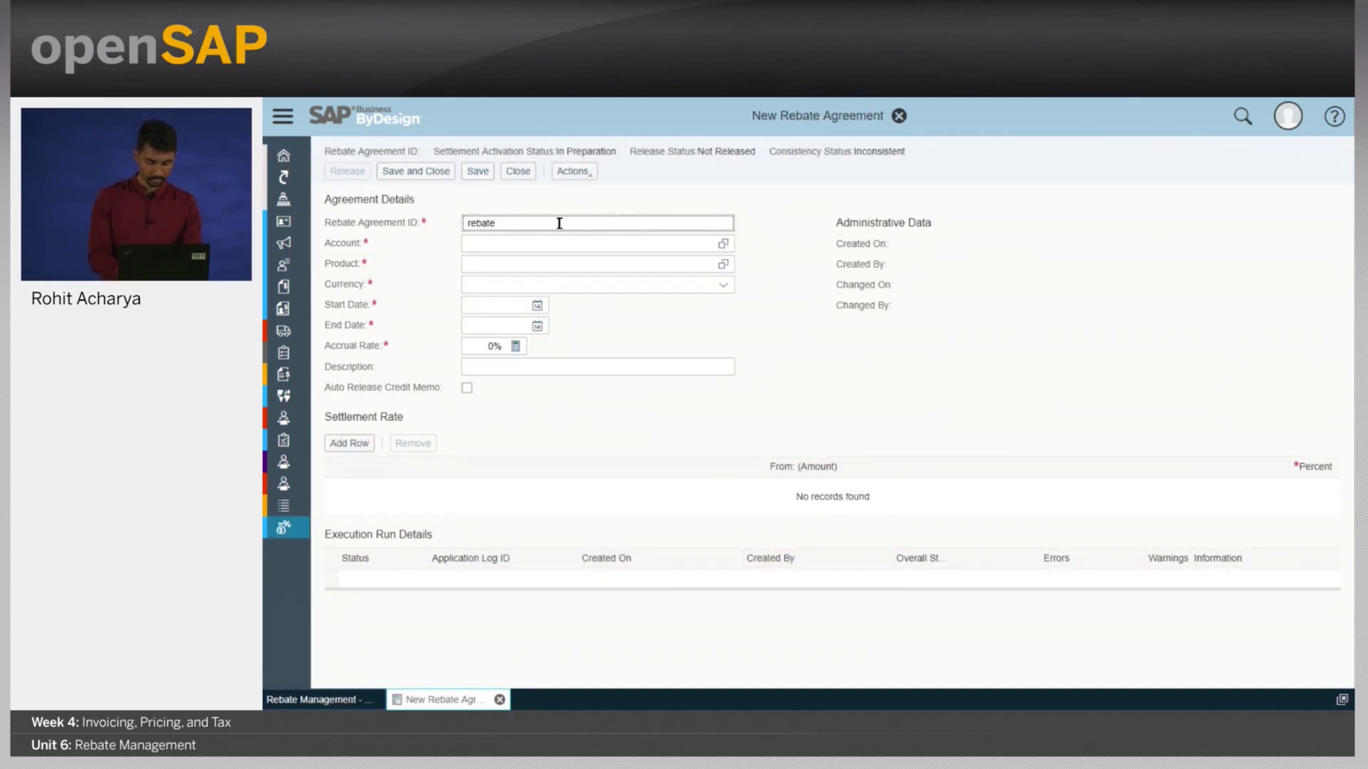
pyautogui.write('luxuryheating')
pyautogui.press('Tab')
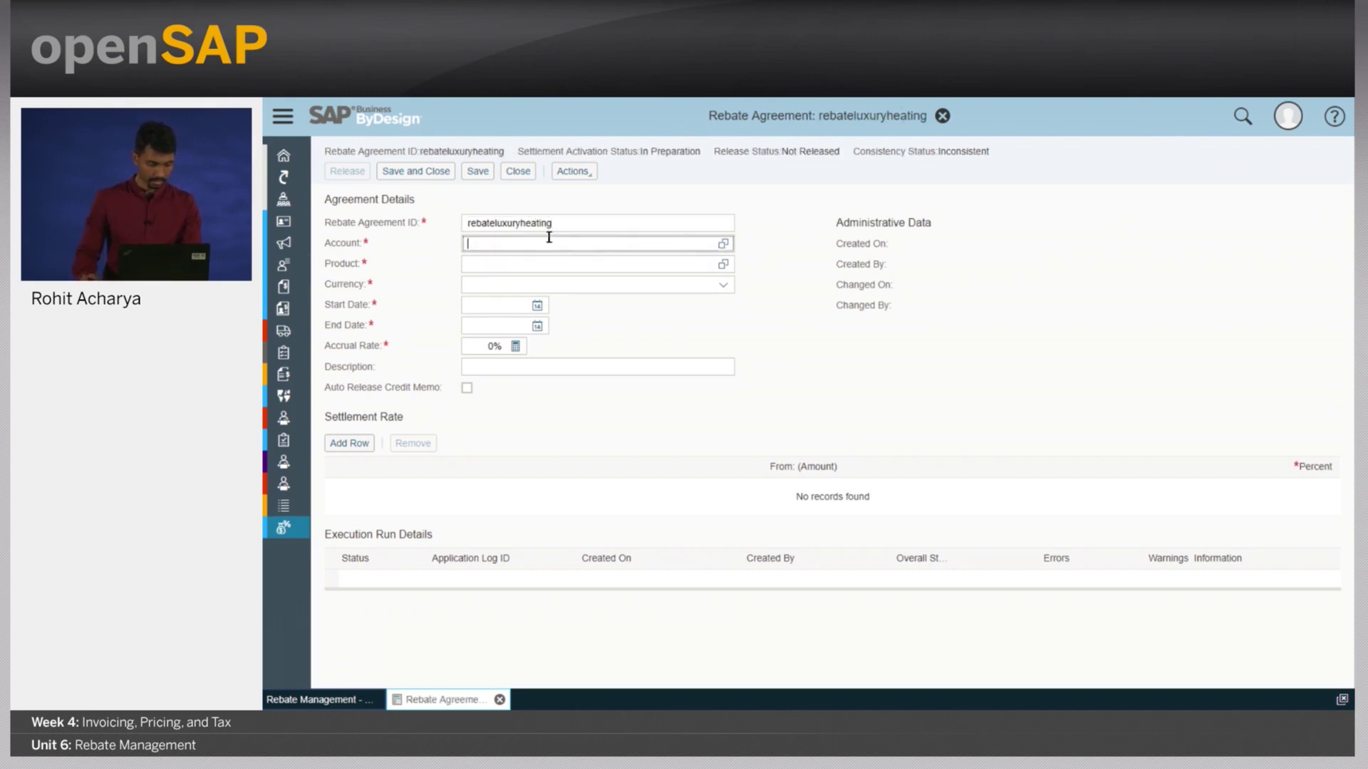
pyautogui.write('luxury')
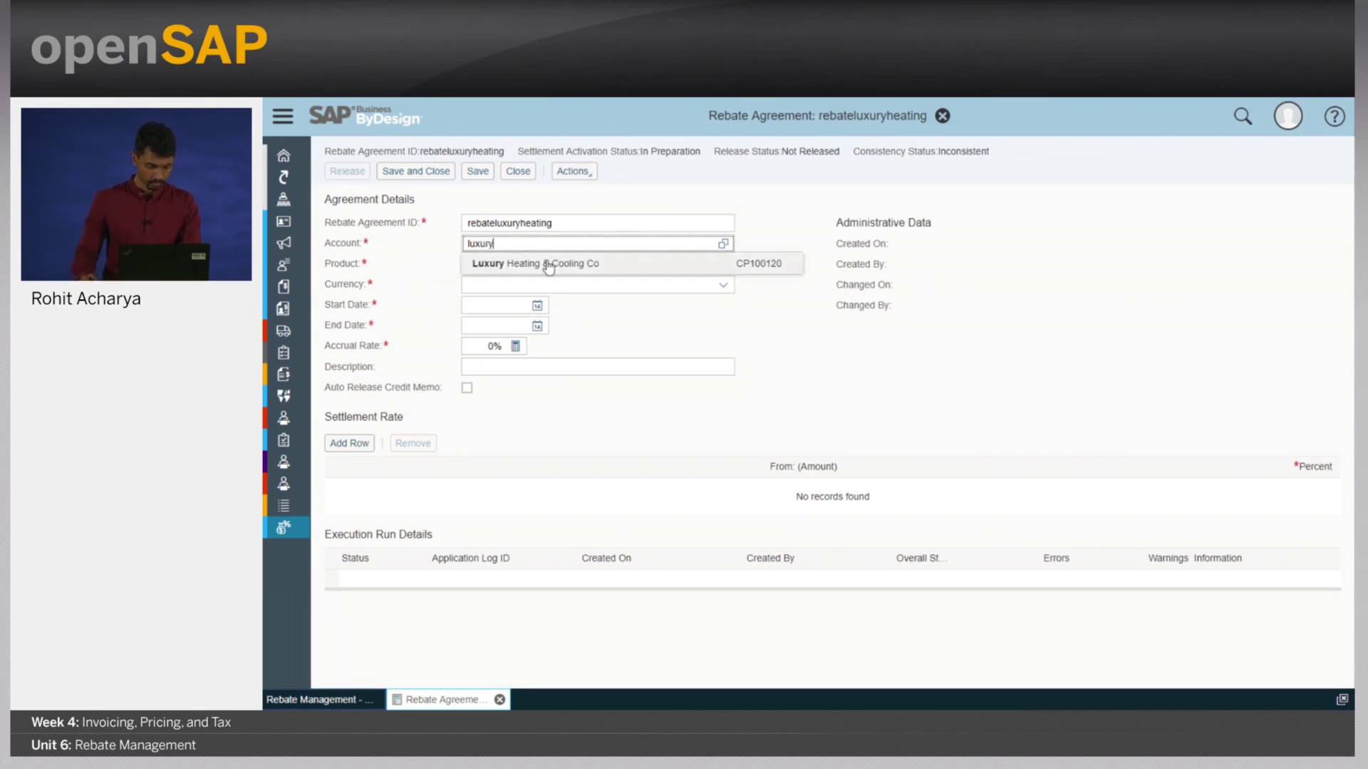
pyautogui.click(549, 262)
pyautogui.click(545, 262)
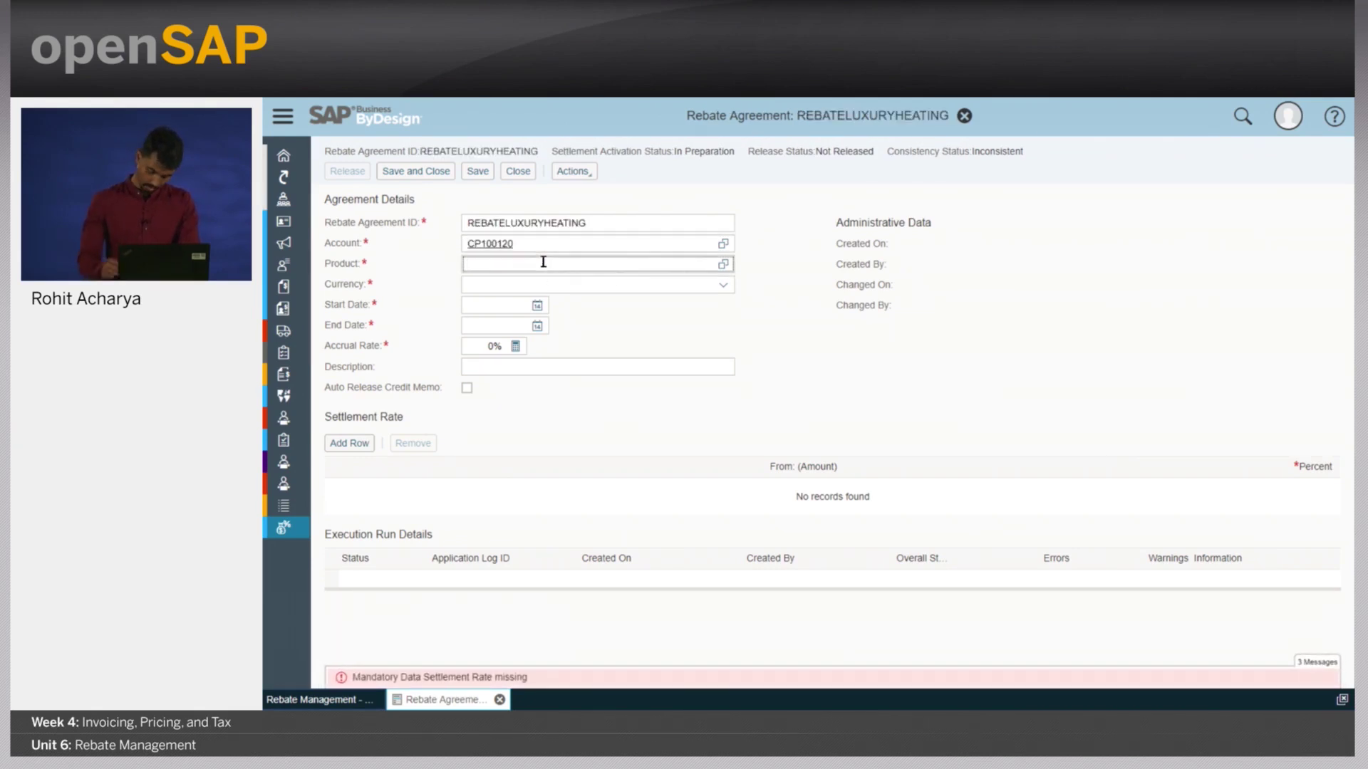
pyautogui.write('p100401')
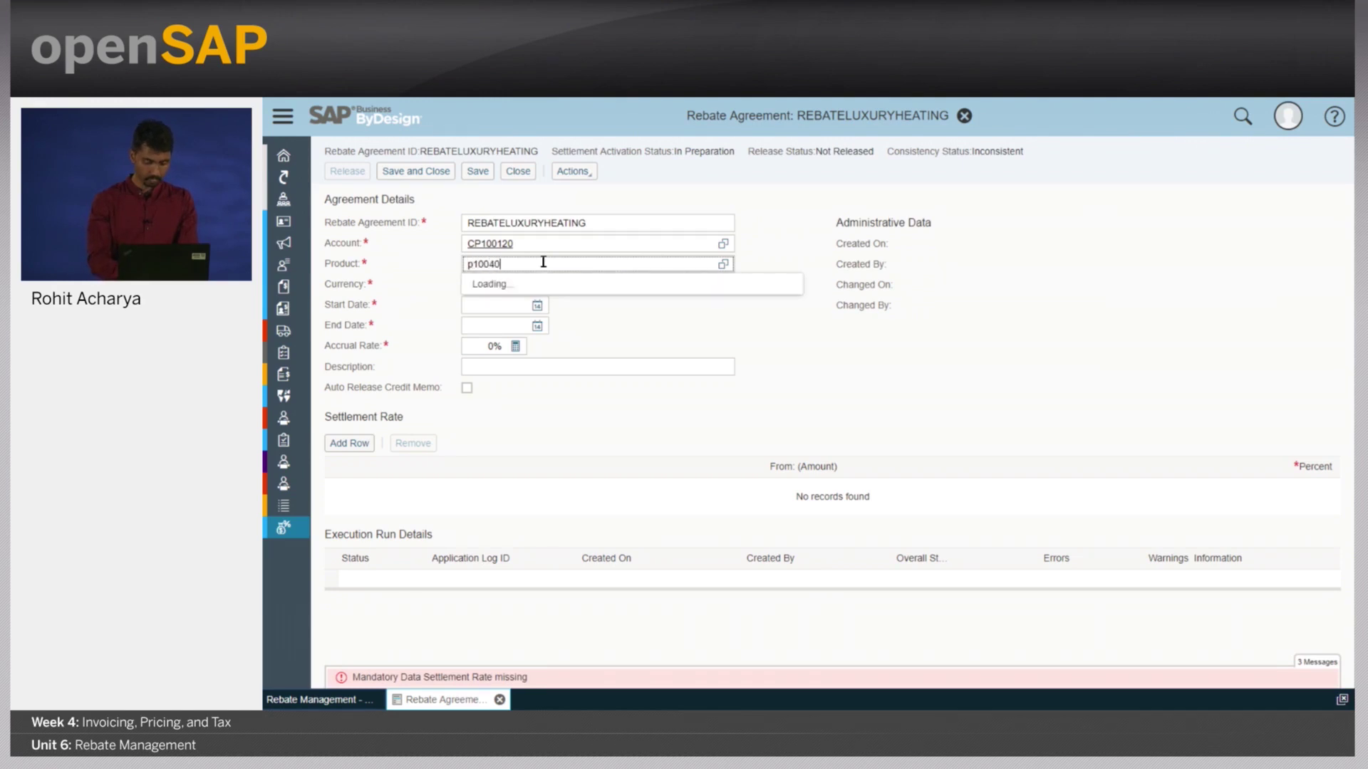
pyautogui.click(510, 284)
pyautogui.write('usd')
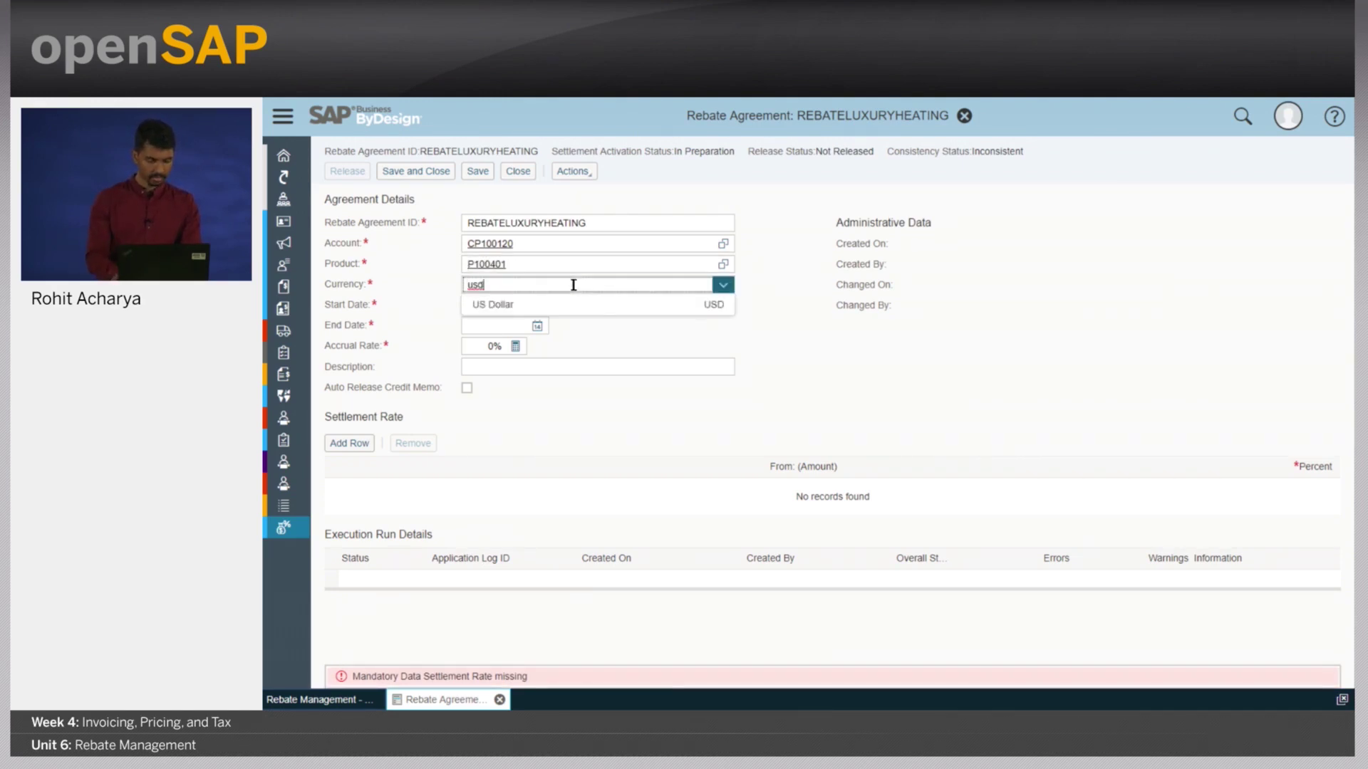
pyautogui.press('Return')
# - Set dates 06/06/2018–07/06/2018, a 5% accrual rate, and add the first settlement row
pyautogui.click(537, 306)
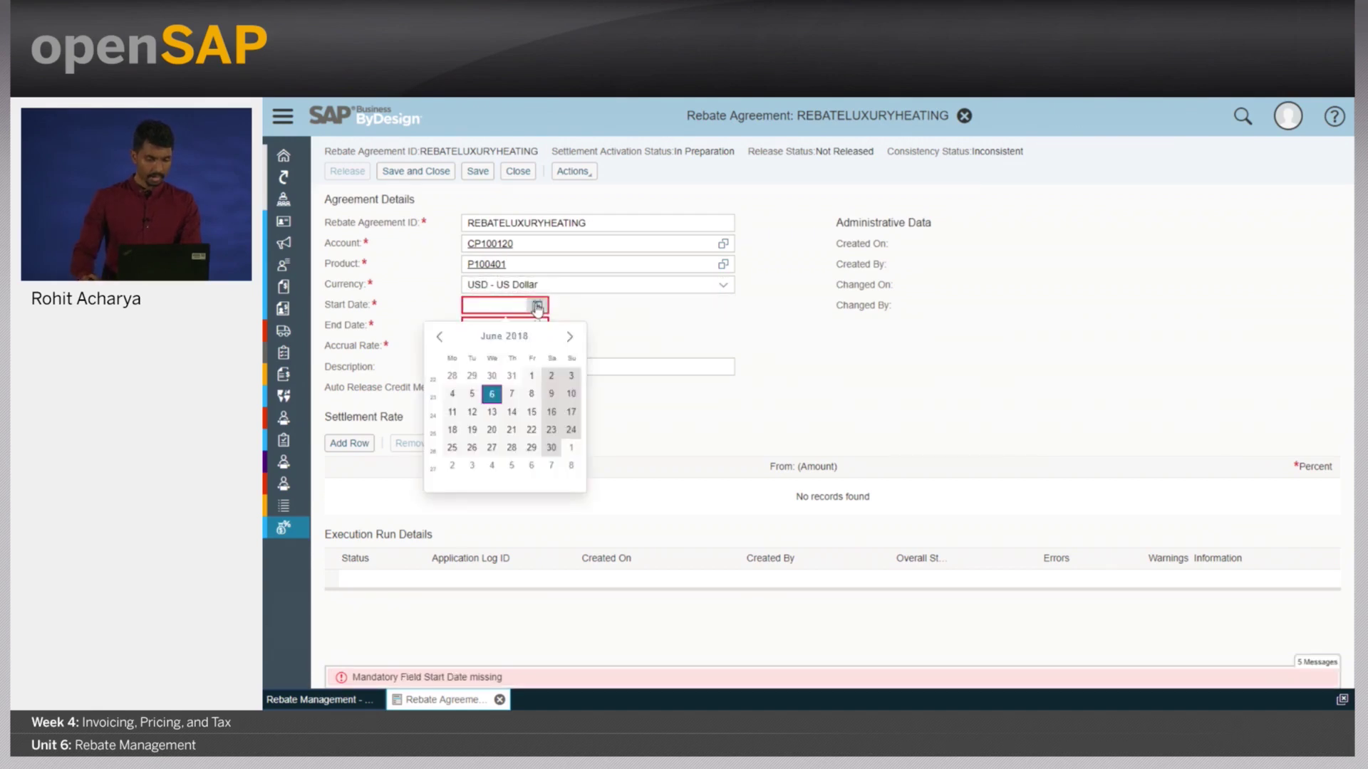
pyautogui.click(491, 396)
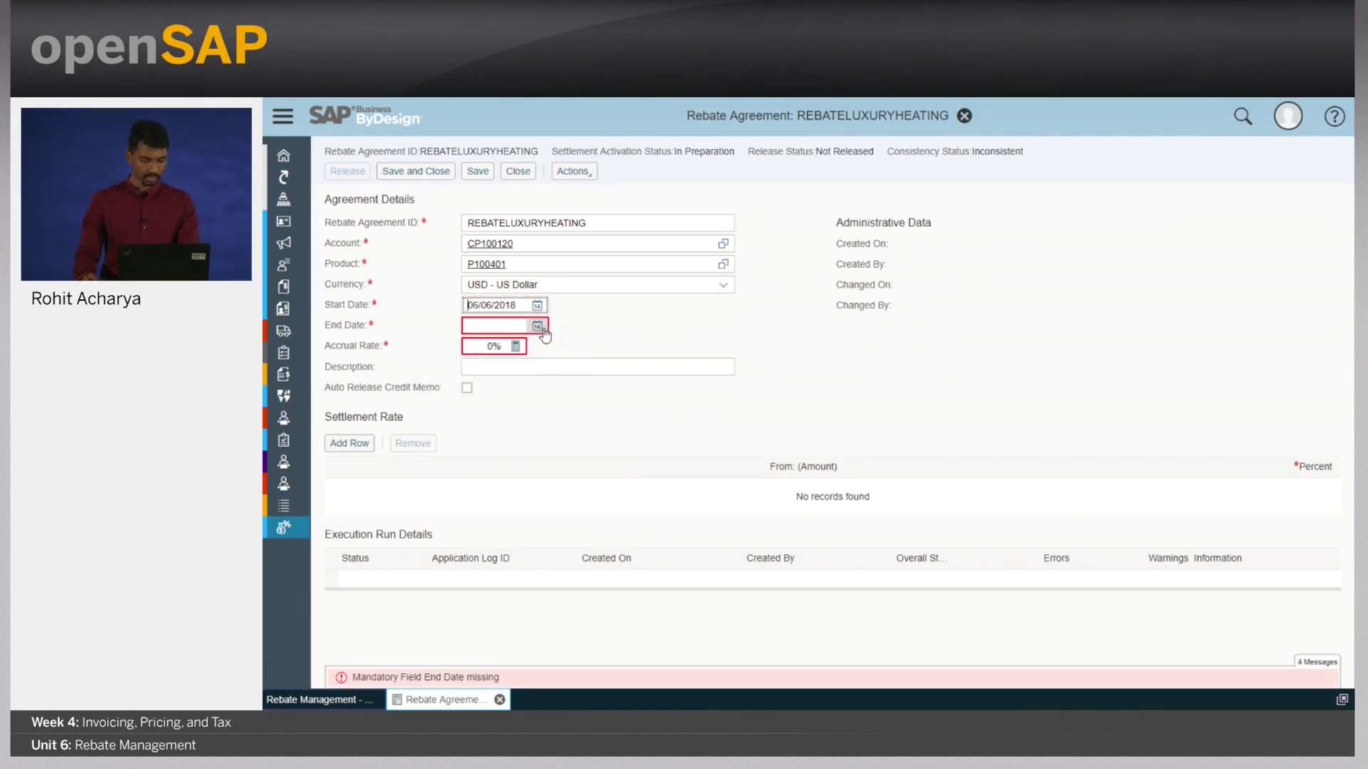
pyautogui.click(543, 332)
pyautogui.click(569, 357)
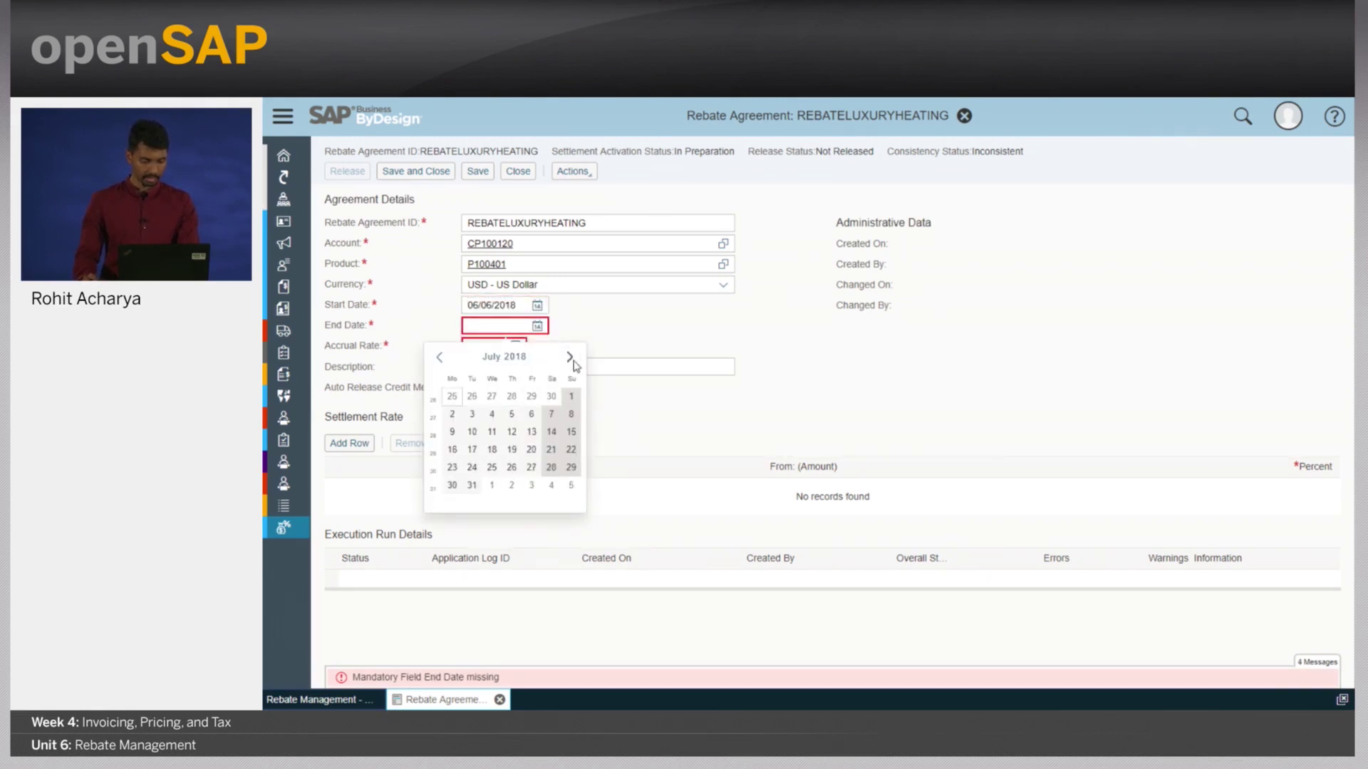
pyautogui.click(531, 414)
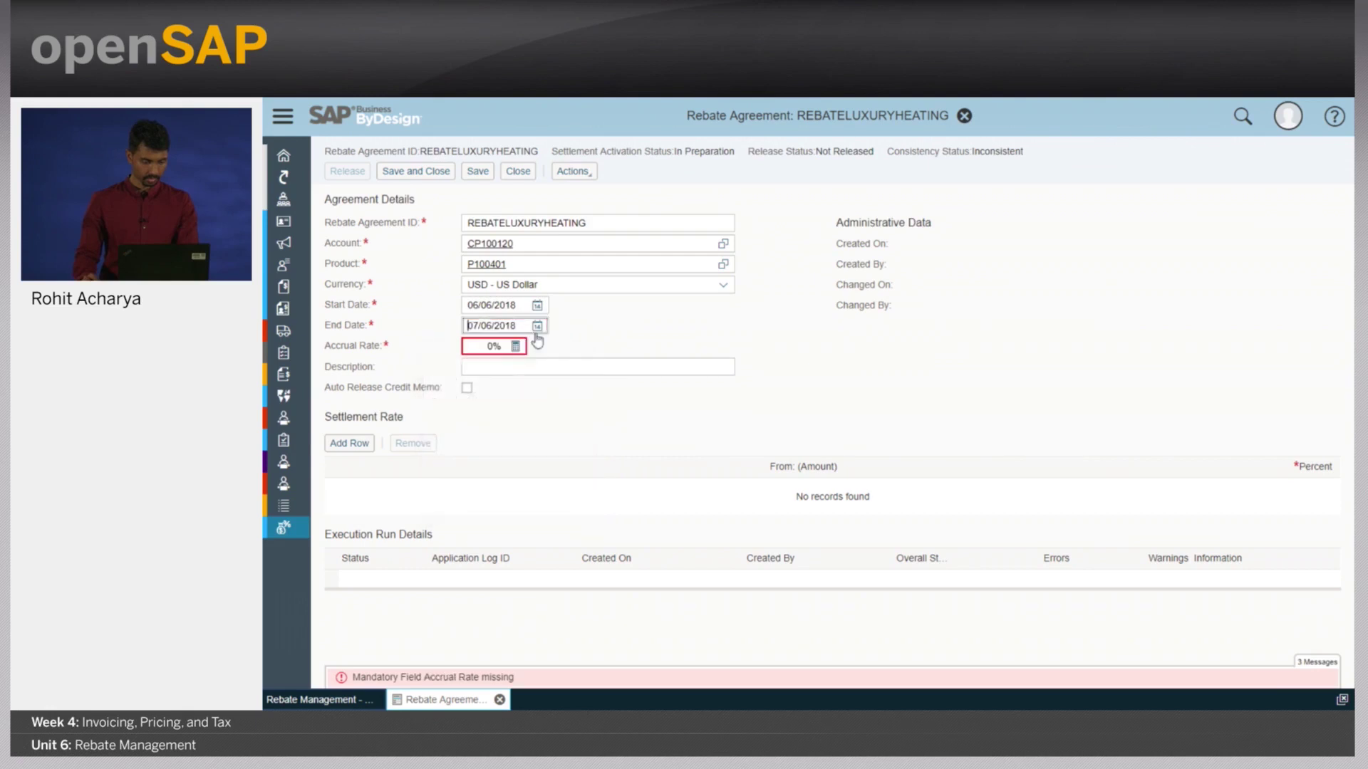
pyautogui.click(493, 347)
pyautogui.write('5')
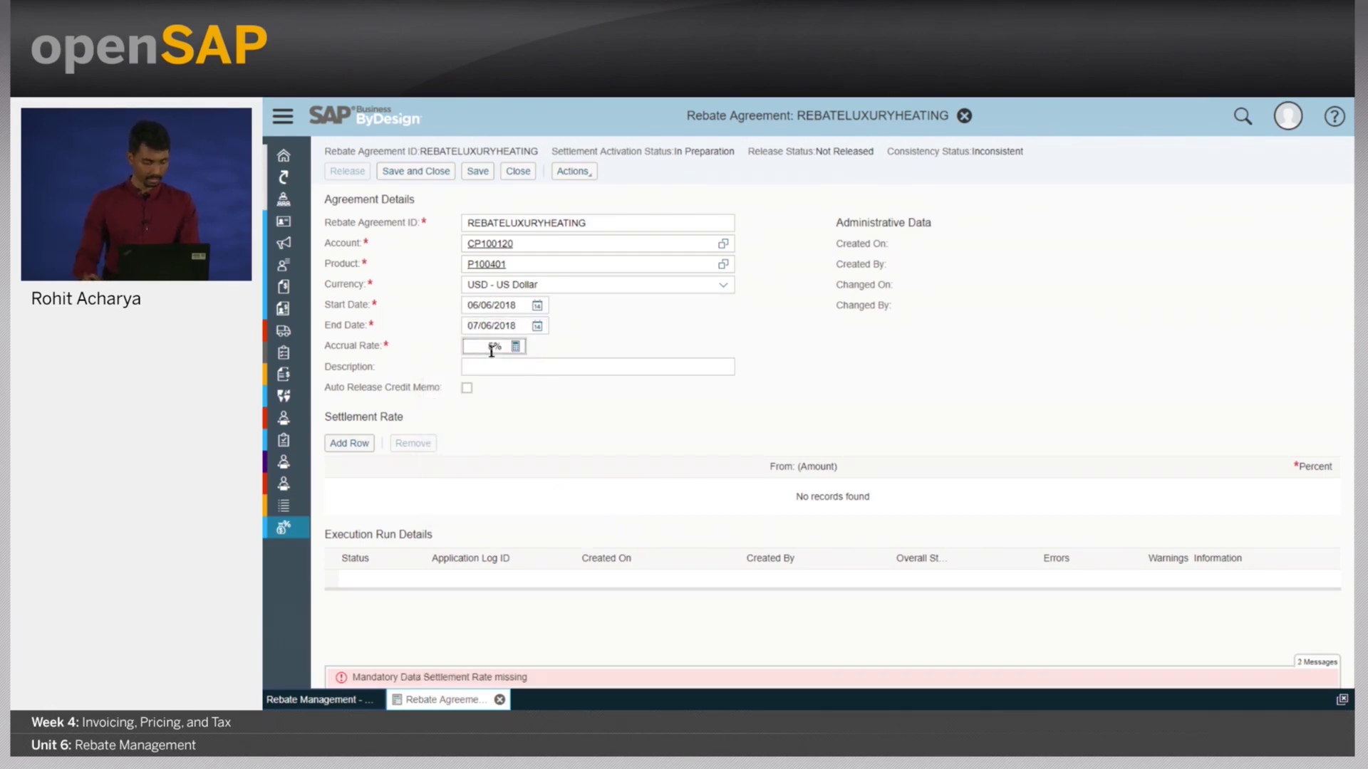
pyautogui.press('Return')
pyautogui.click(350, 443)
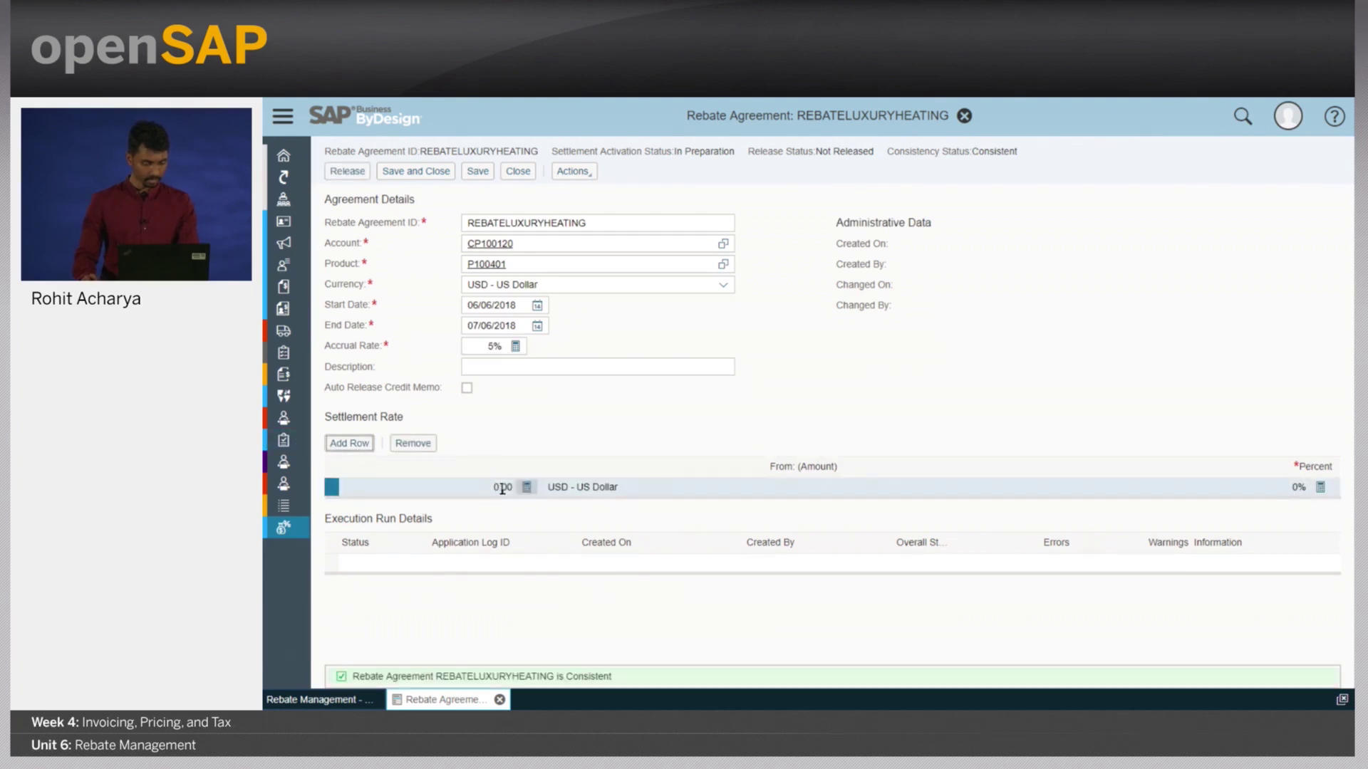
# - Add settlement tiers of 2% from 10,000.00 USD and 5% from 20,000.00 USD
pyautogui.click(350, 443)
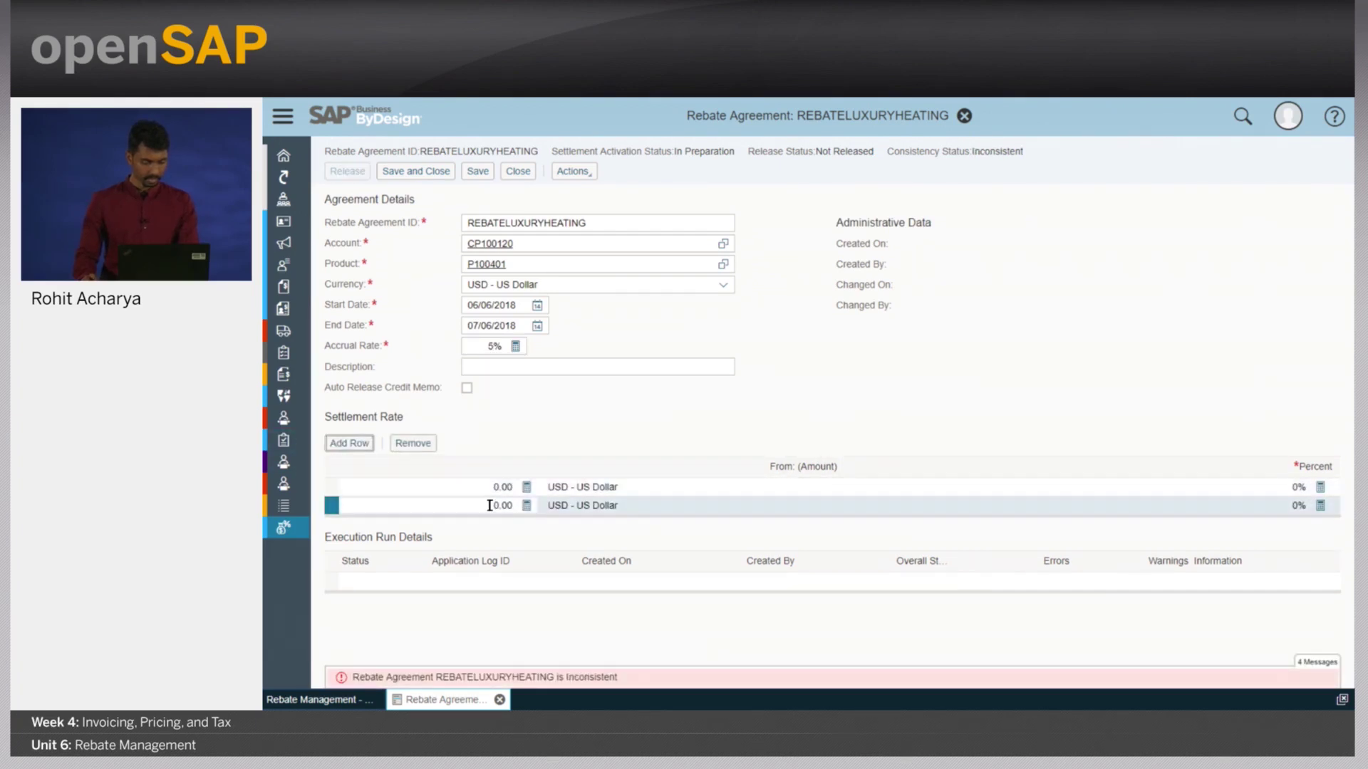
pyautogui.click(490, 506)
pyautogui.write('1000')
pyautogui.click(1296, 507)
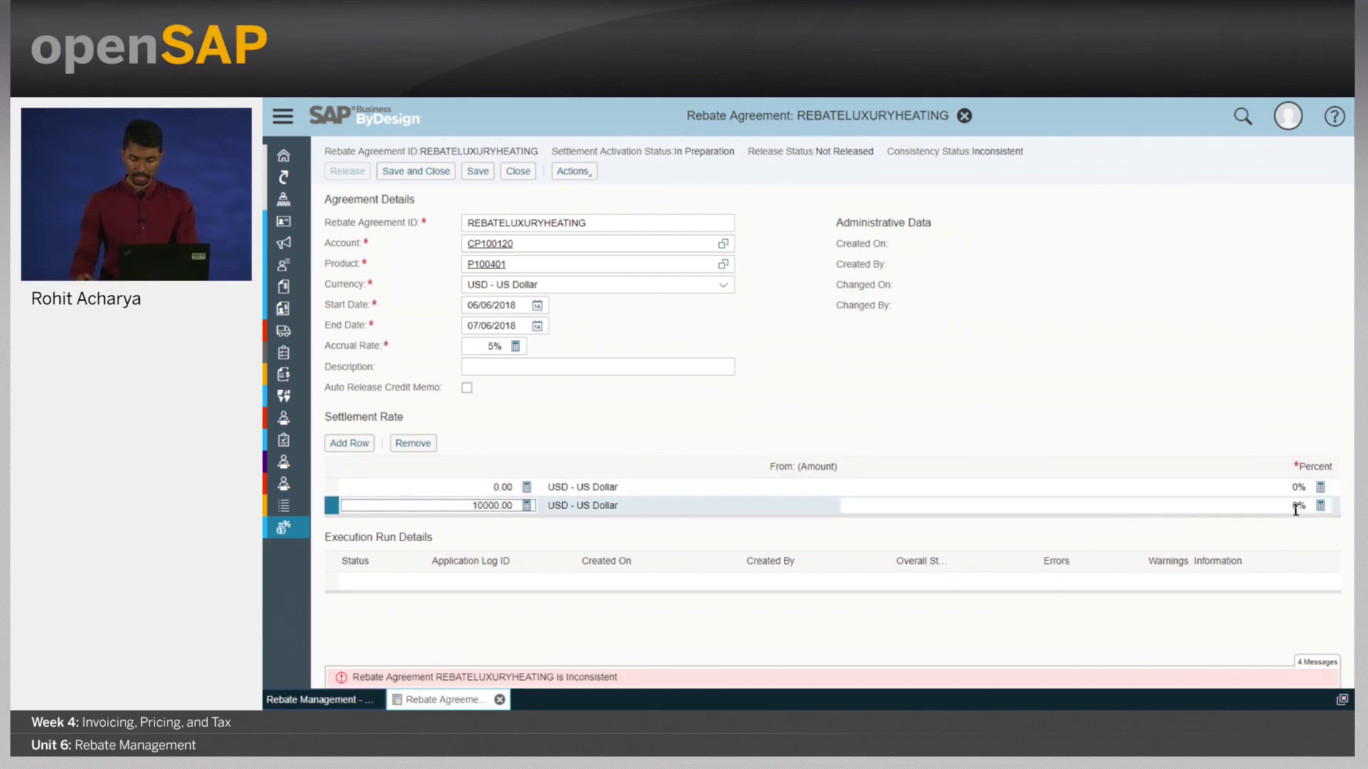
pyautogui.write('2')
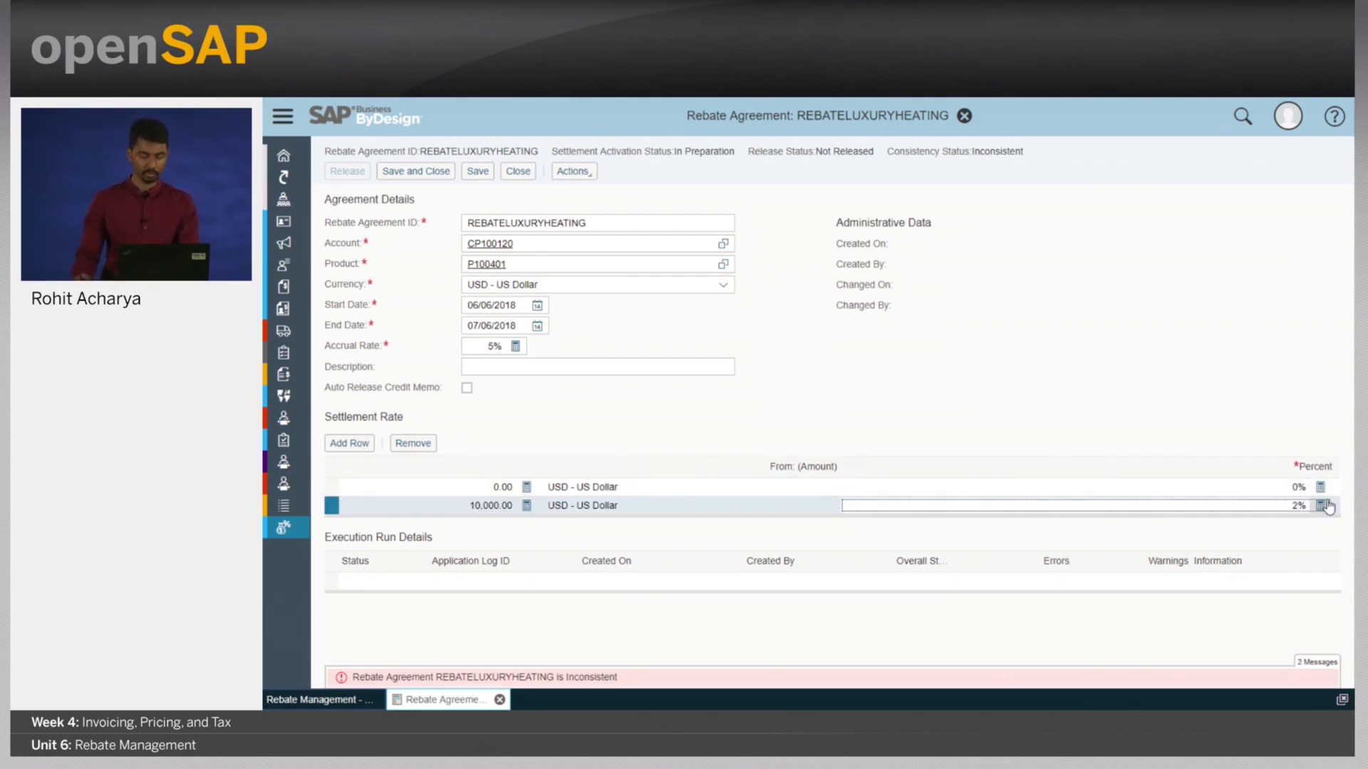
pyautogui.click(349, 443)
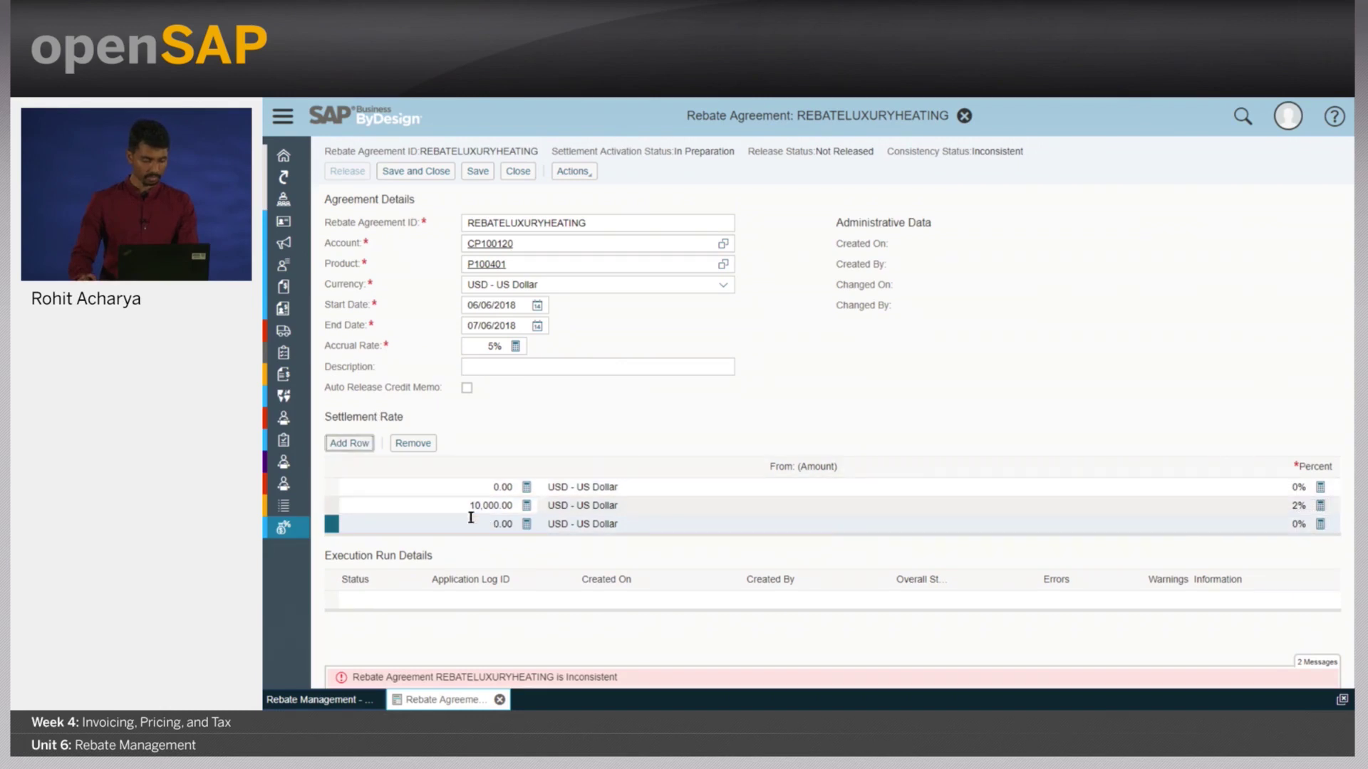
pyautogui.click(486, 525)
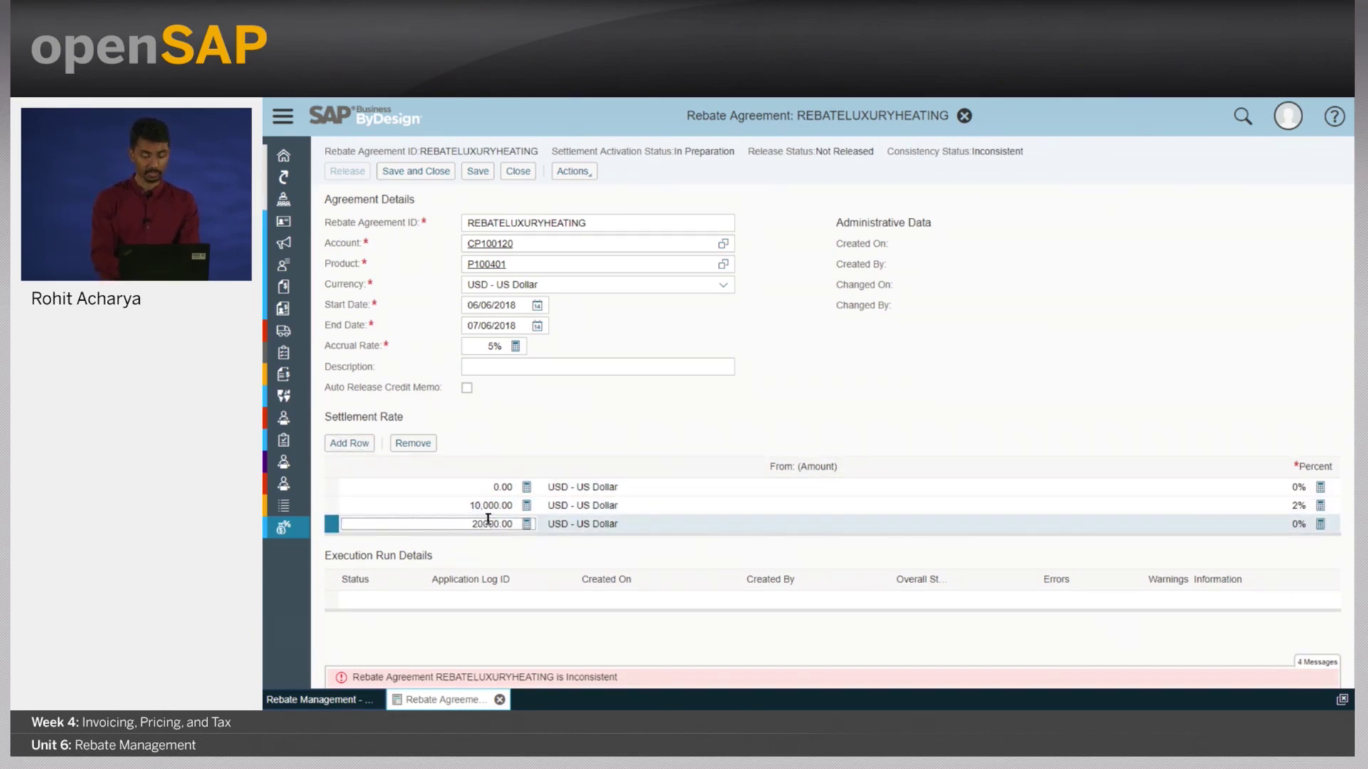
pyautogui.click(1296, 526)
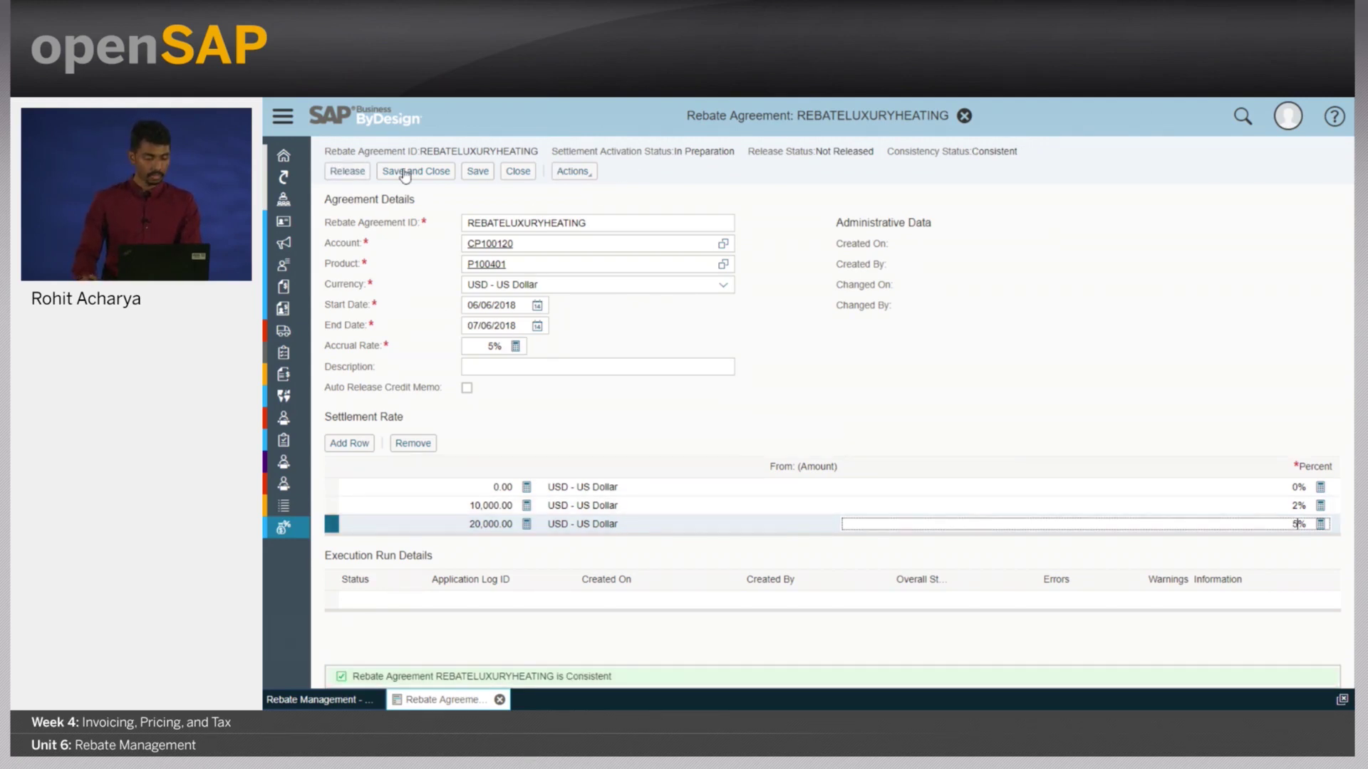
# - Save, release and activate REBATELUXURYHEATING, then close it
pyautogui.click(477, 171)
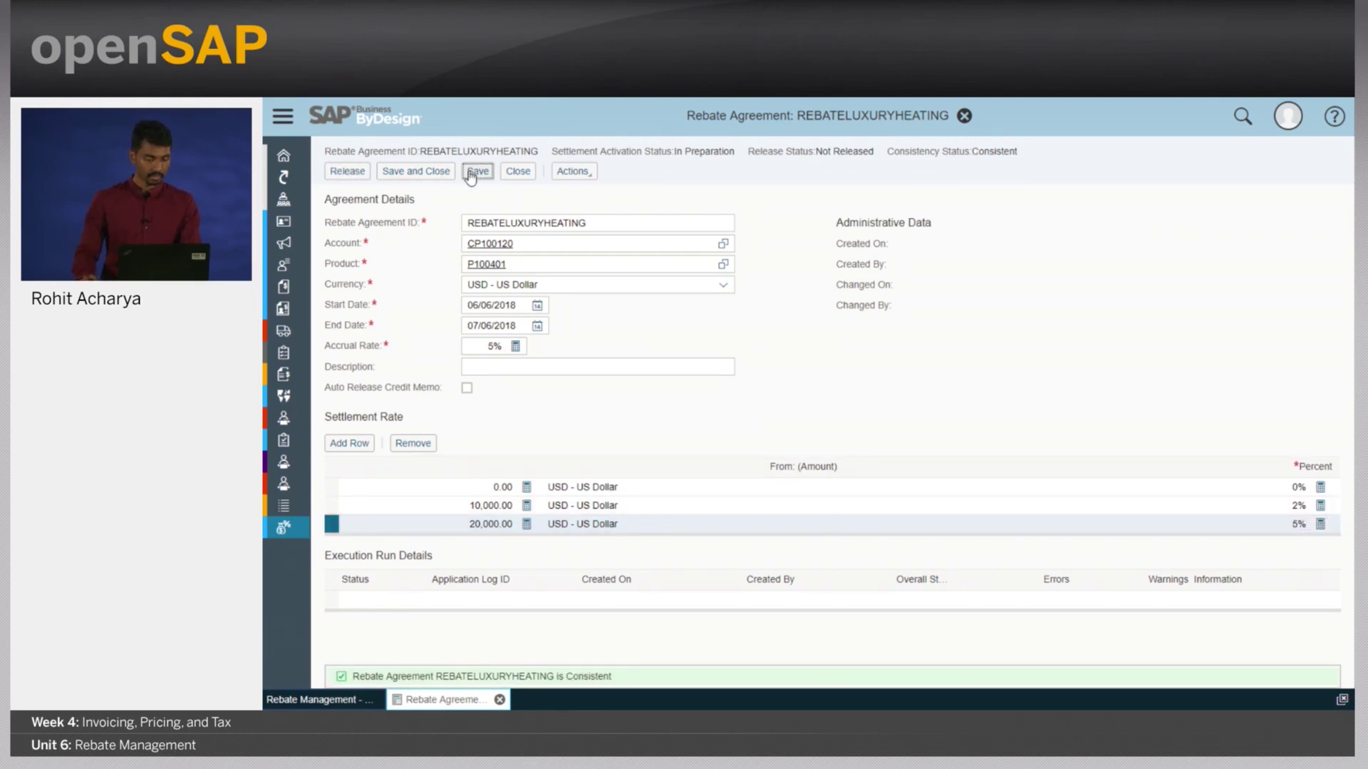
pyautogui.click(352, 175)
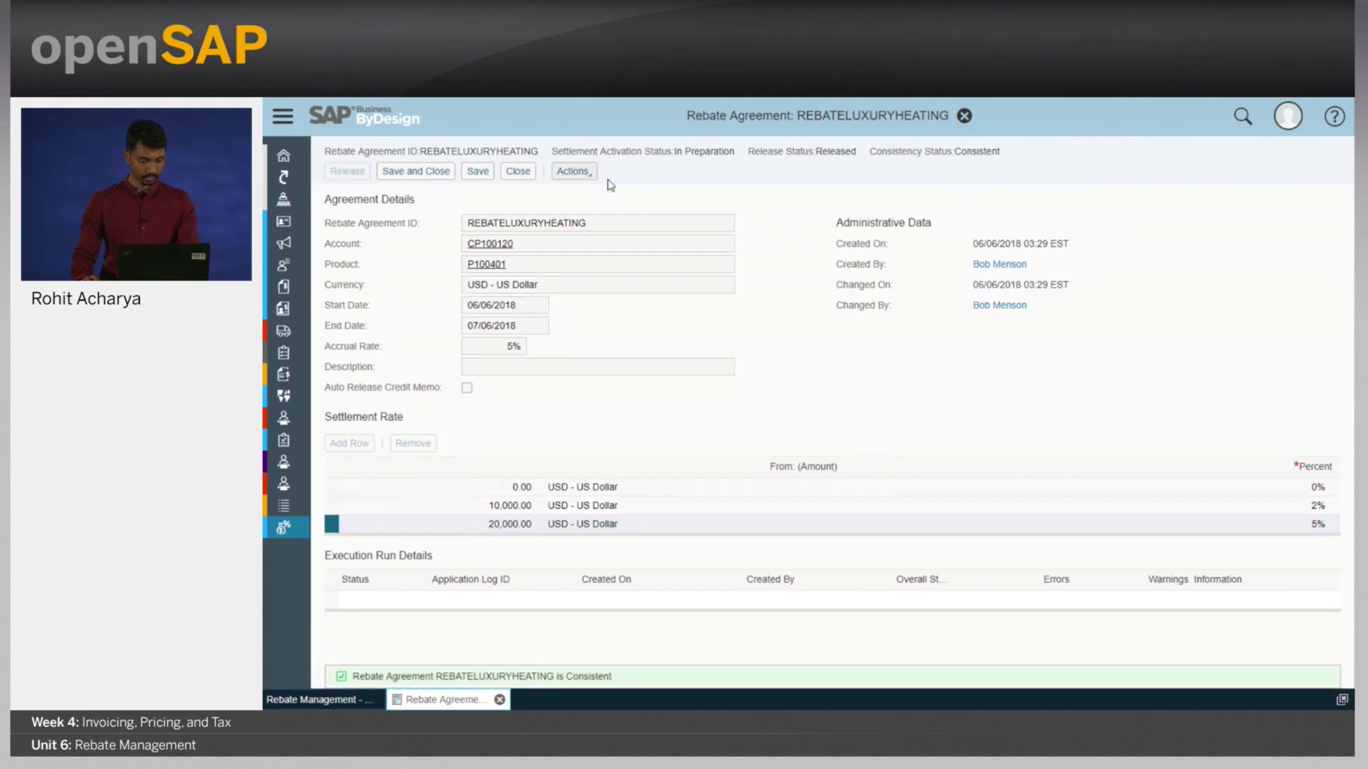
pyautogui.click(576, 172)
pyautogui.click(594, 193)
pyautogui.click(500, 700)
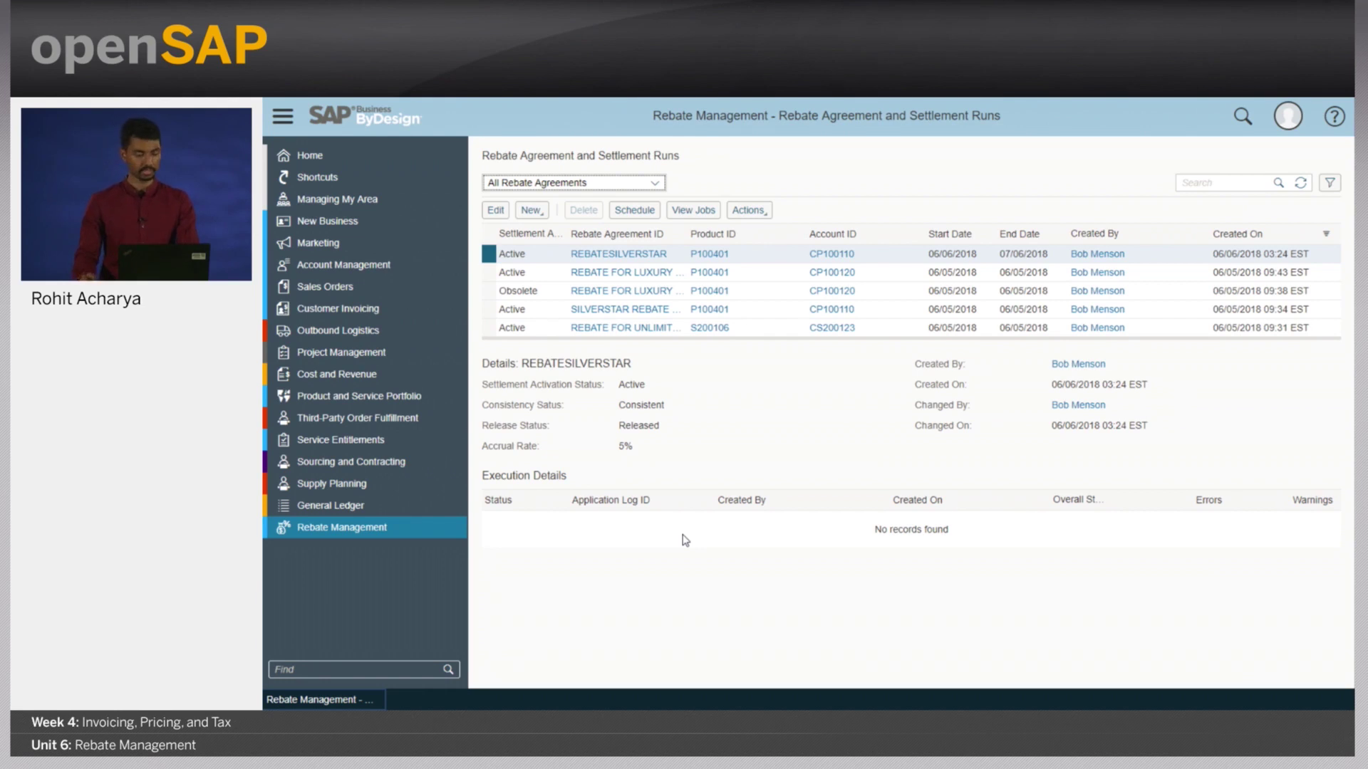
# - Create a manual invoice for Luxury Heating & Cooling Co with product P100401 on line 10
pyautogui.click(460, 311)
pyautogui.click(732, 339)
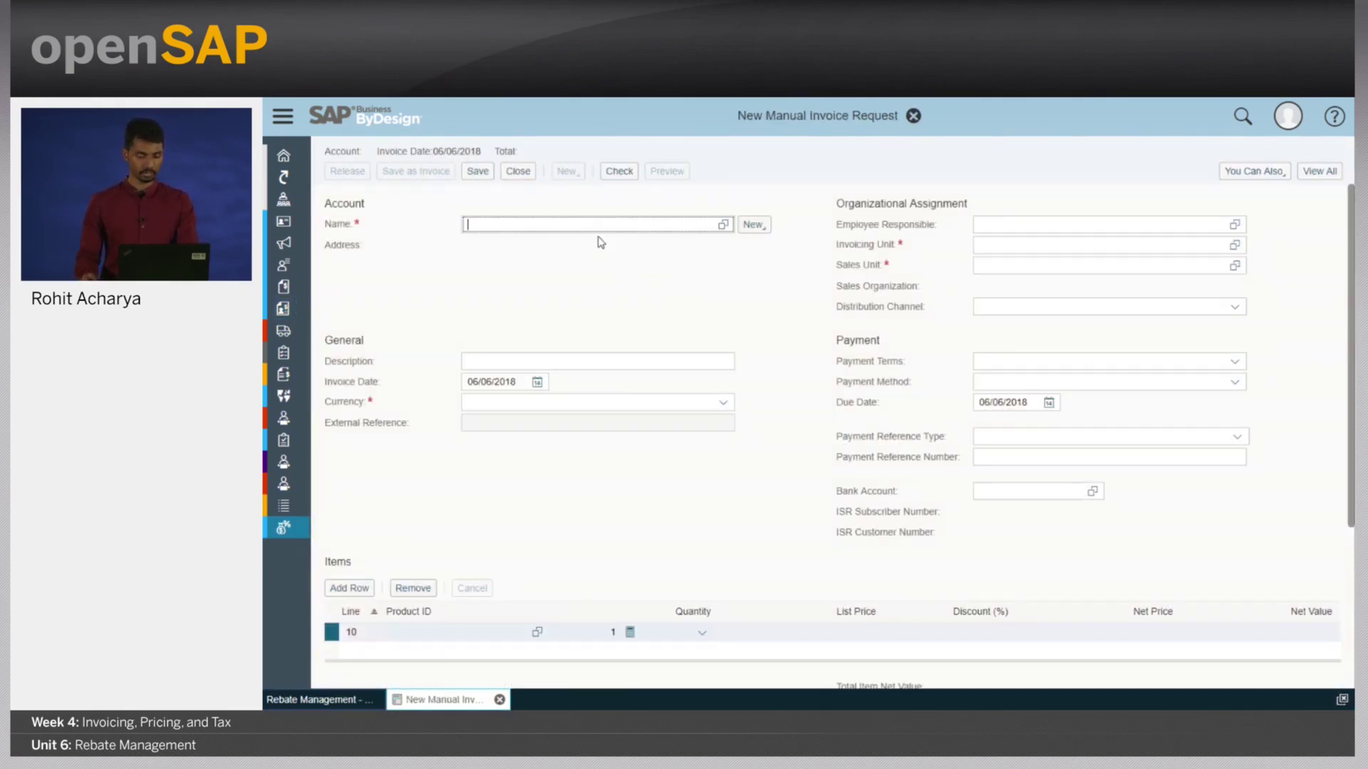
pyautogui.write('lux')
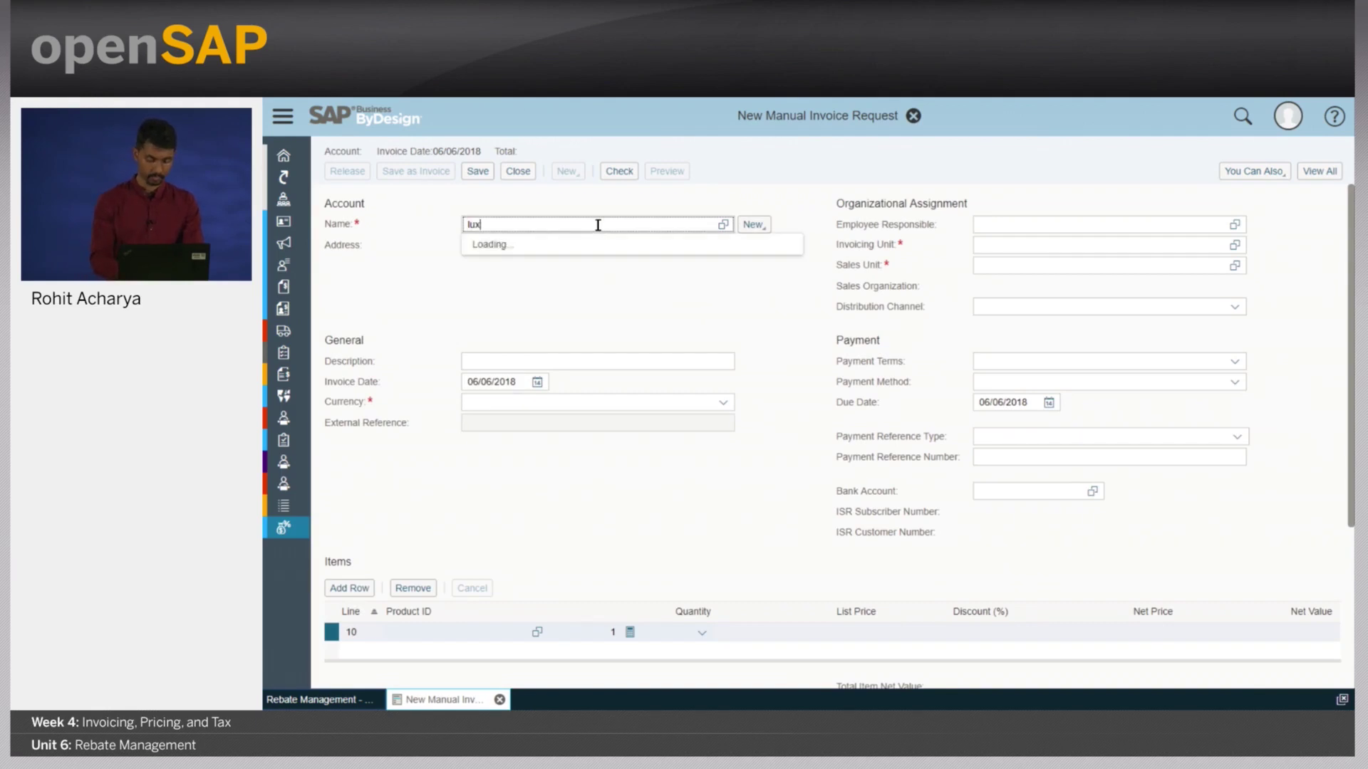
pyautogui.write('ury heati')
pyautogui.click(577, 246)
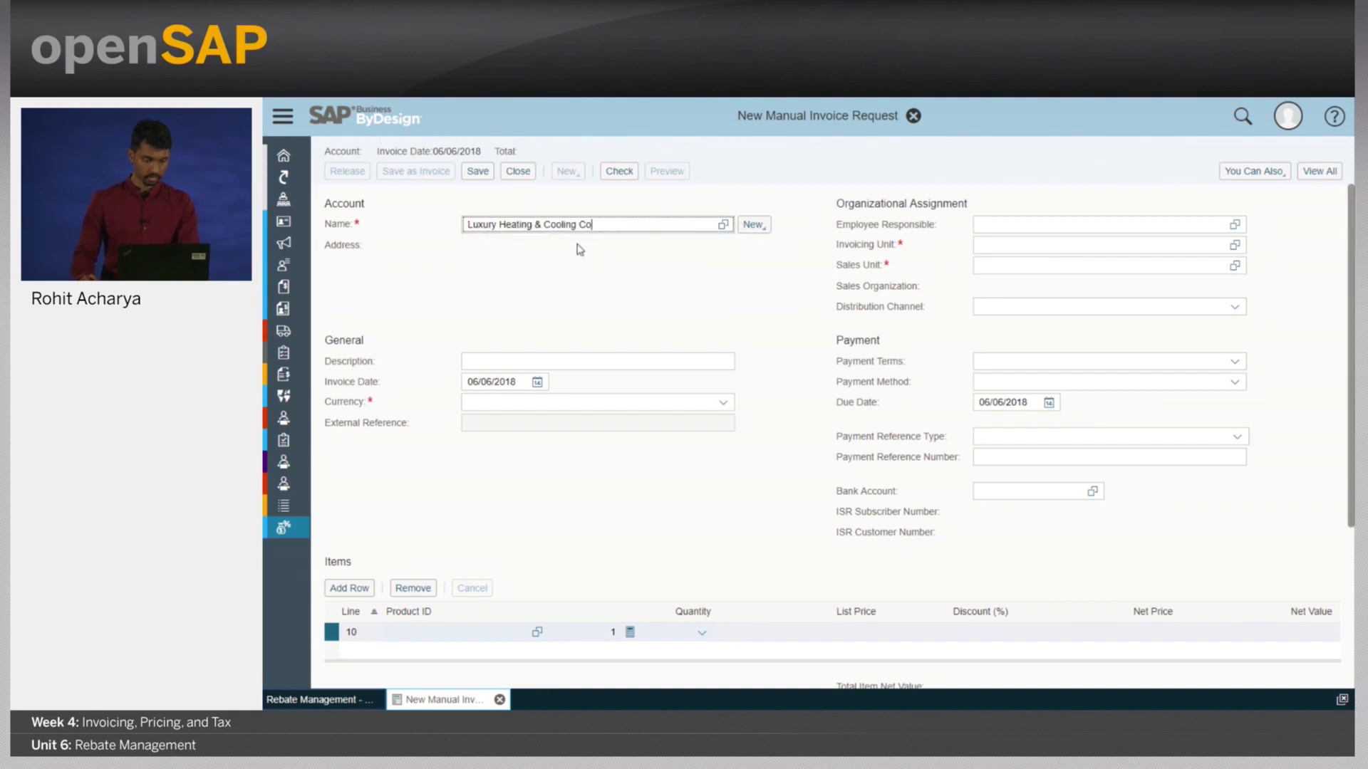
pyautogui.click(448, 633)
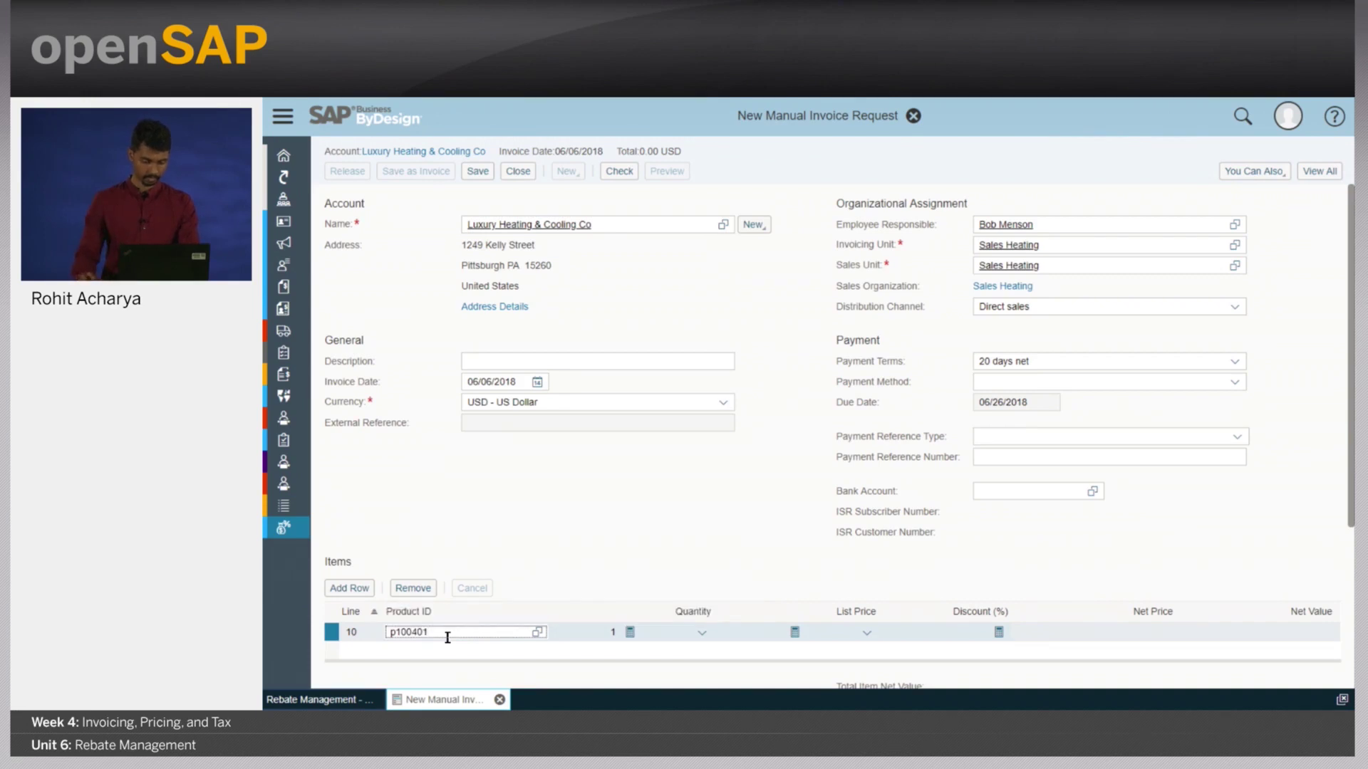
pyautogui.press('Return')
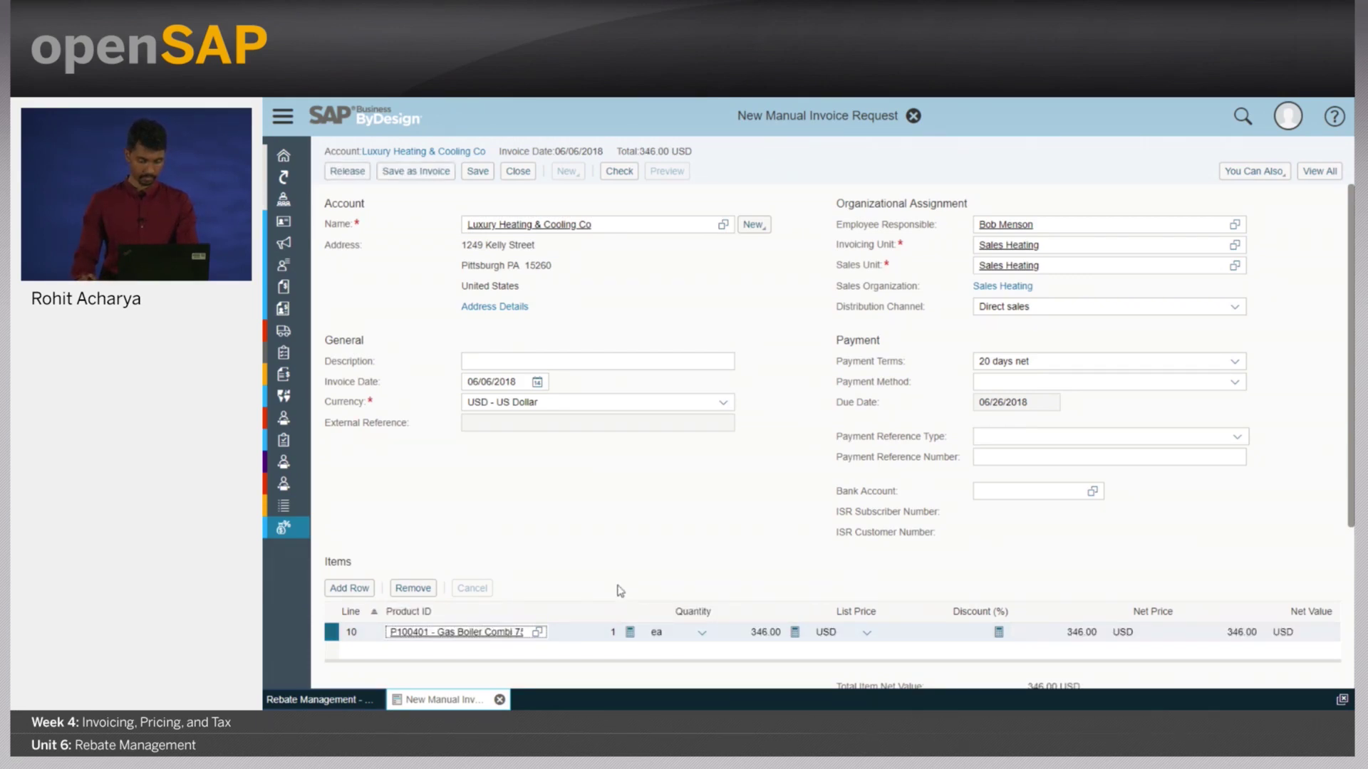
# - Review the invoice's expanded pricing for the 5% accrual and rebate rates, then return to Items
pyautogui.click(1319, 171)
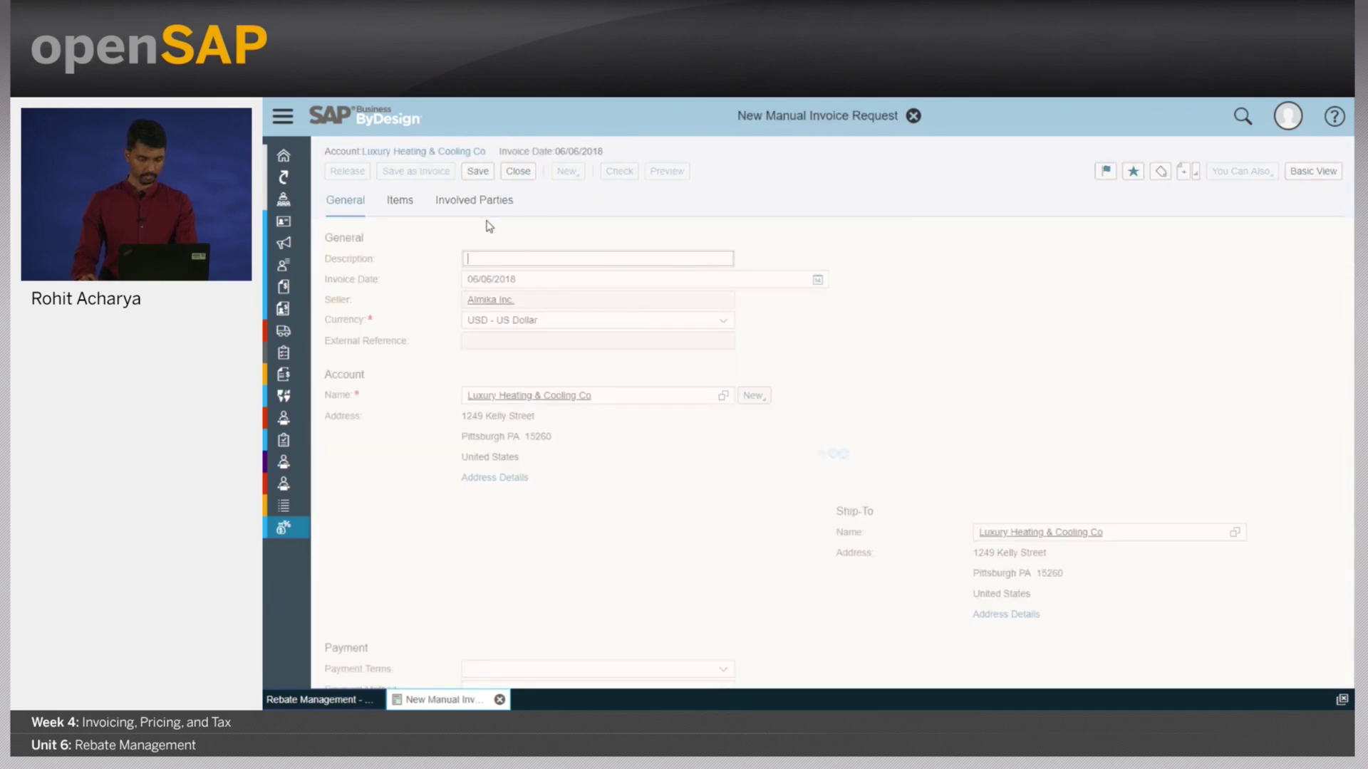
pyautogui.click(456, 210)
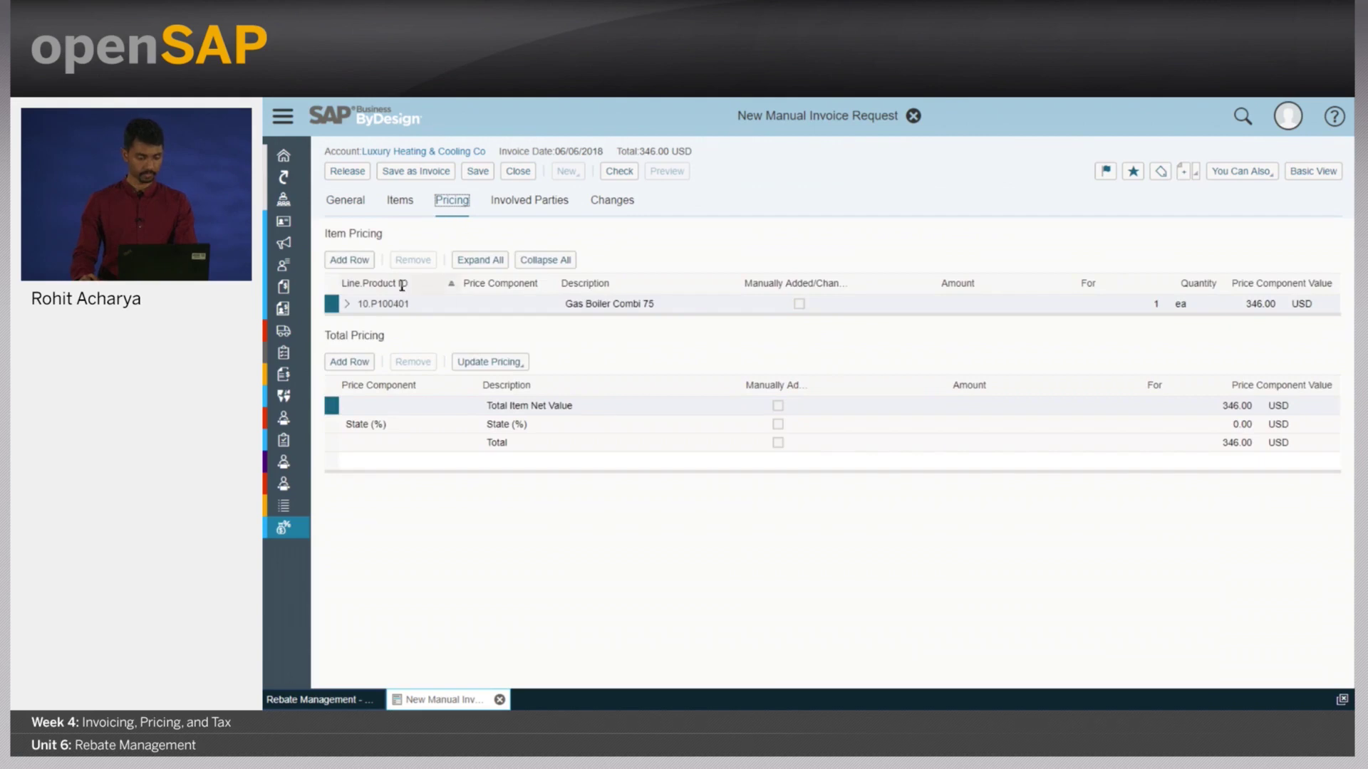
pyautogui.click(490, 261)
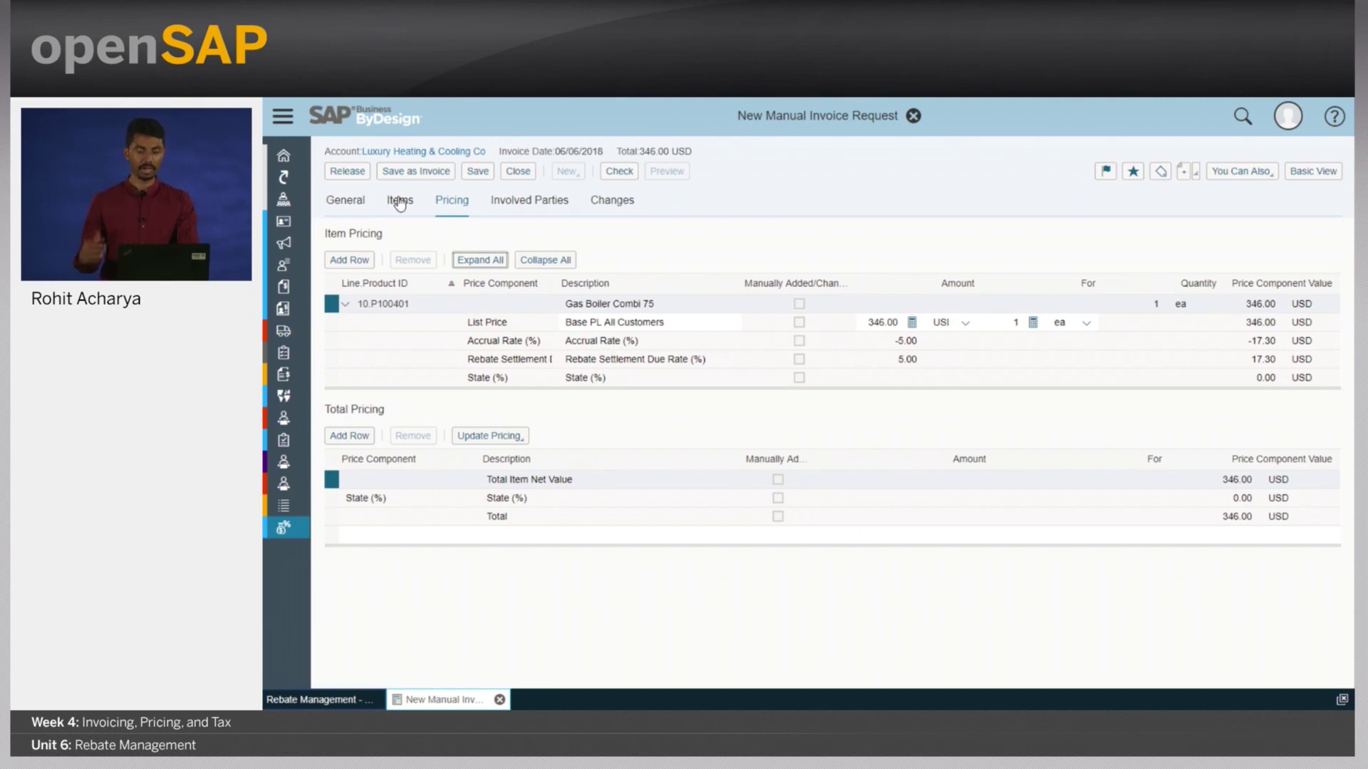
pyautogui.click(399, 204)
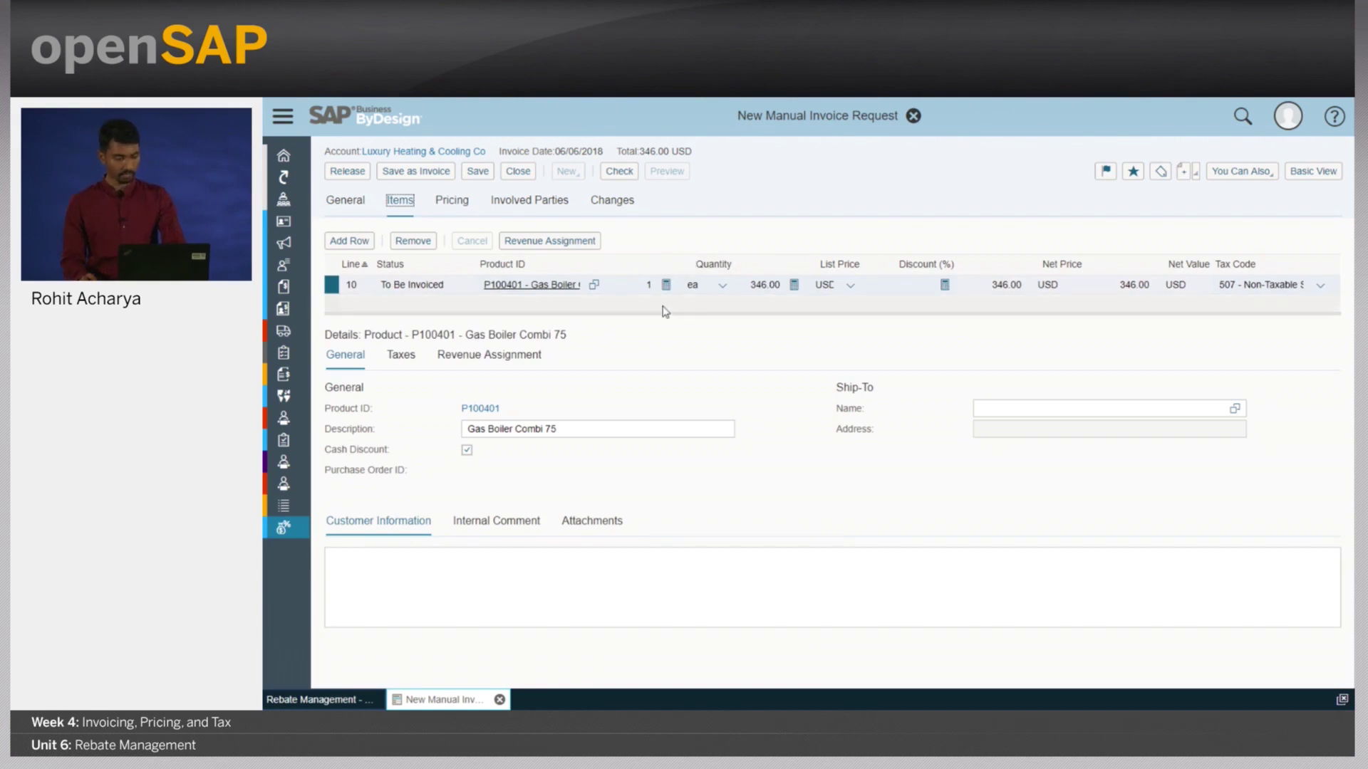
# - Change the list price to 11,000.00 USD, save as an invoice, and release it
pyautogui.click(746, 284)
pyautogui.doubleClick(745, 284)
pyautogui.write('1')
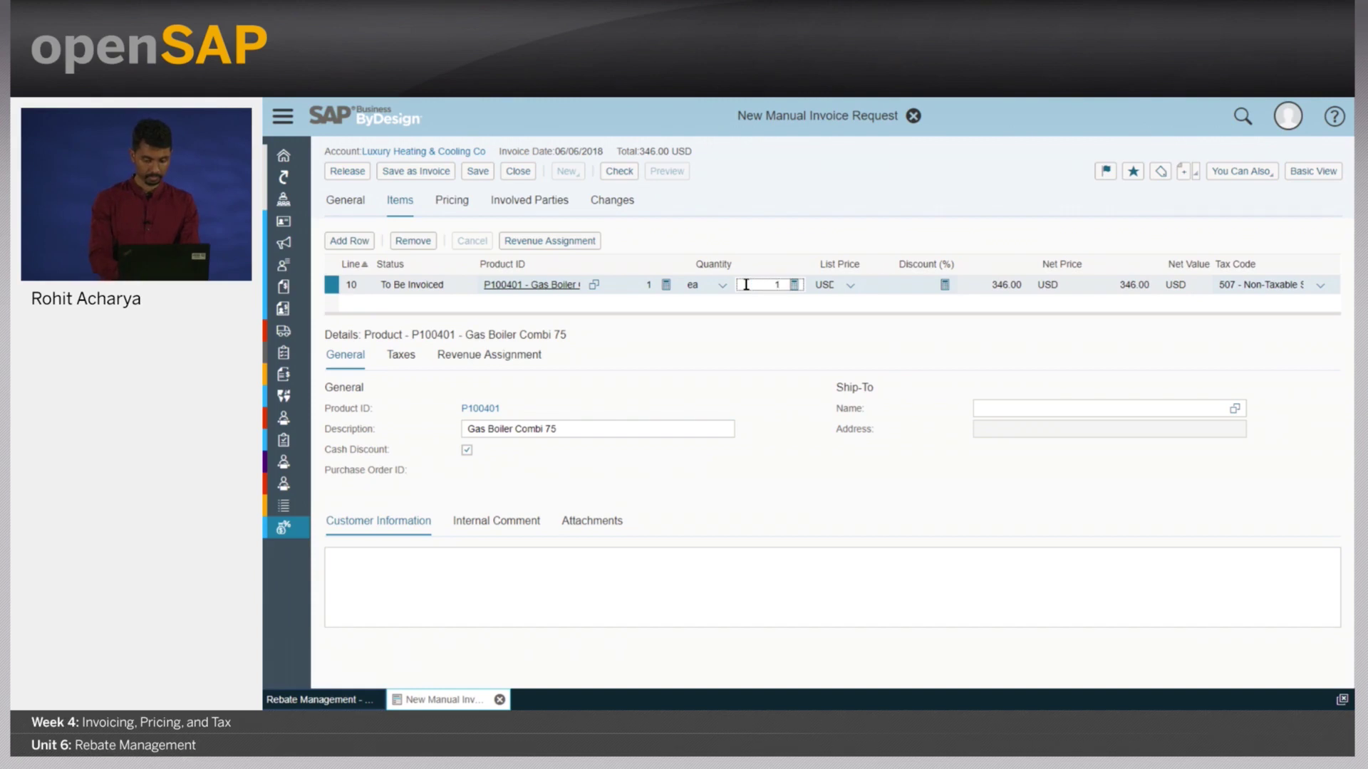
pyautogui.write('1,000')
pyautogui.click(487, 133)
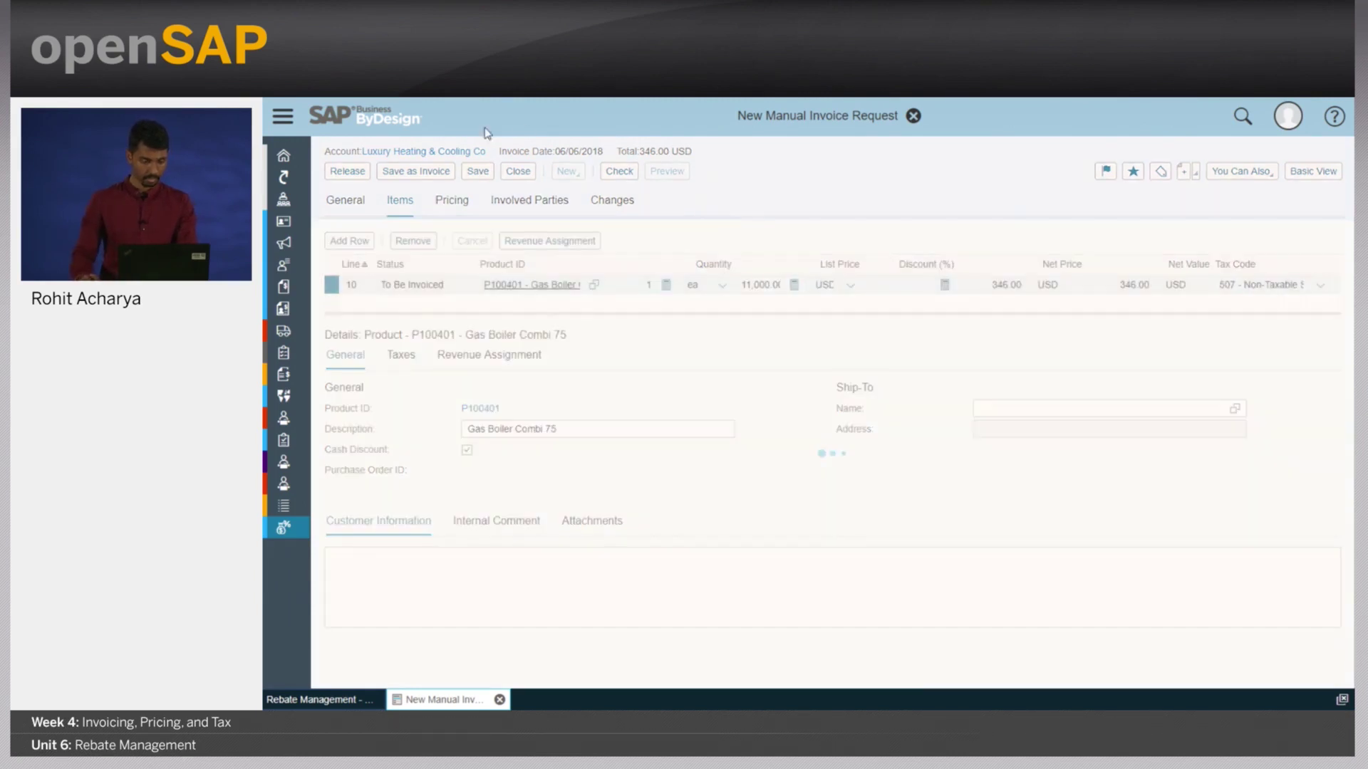
pyautogui.click(408, 171)
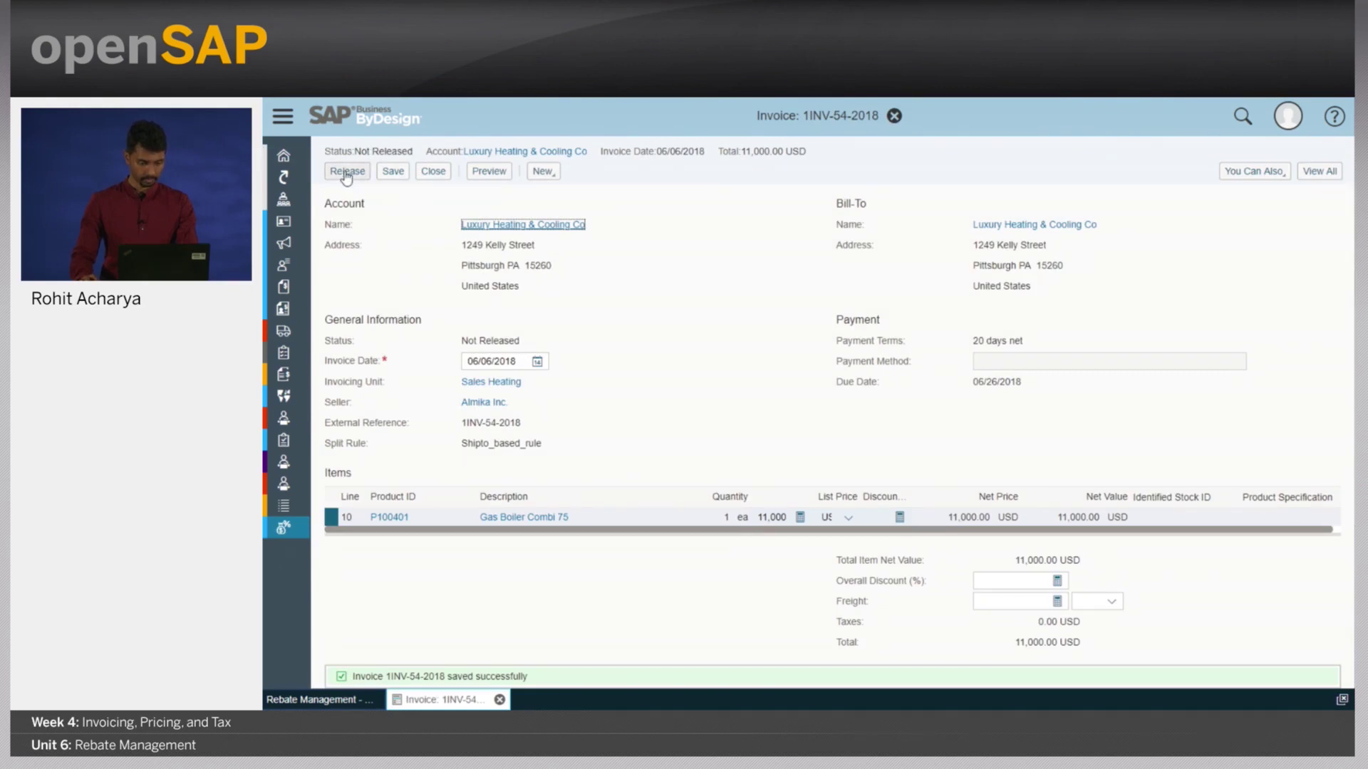
pyautogui.click(347, 174)
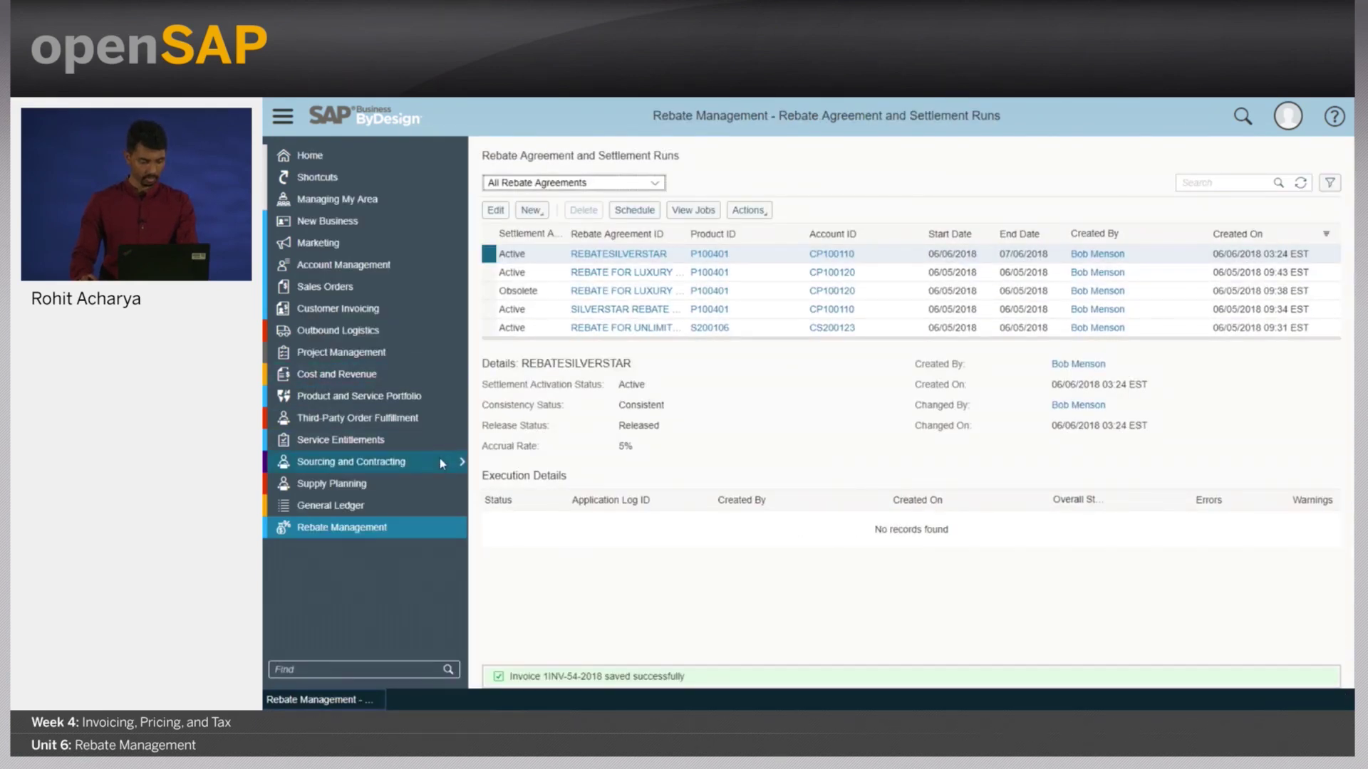
# - Start a new manual invoice with Silverstar Wholesale Corp as the account
pyautogui.click(461, 312)
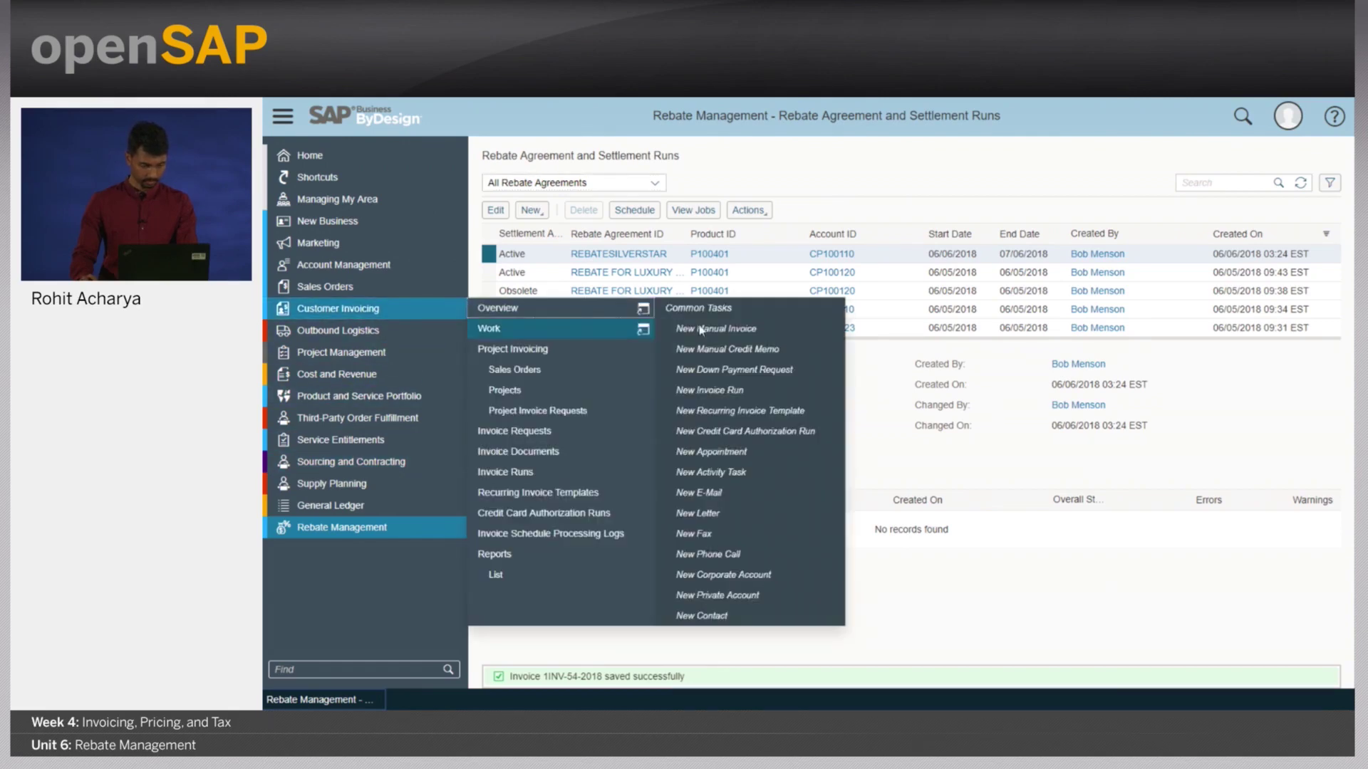
pyautogui.click(726, 327)
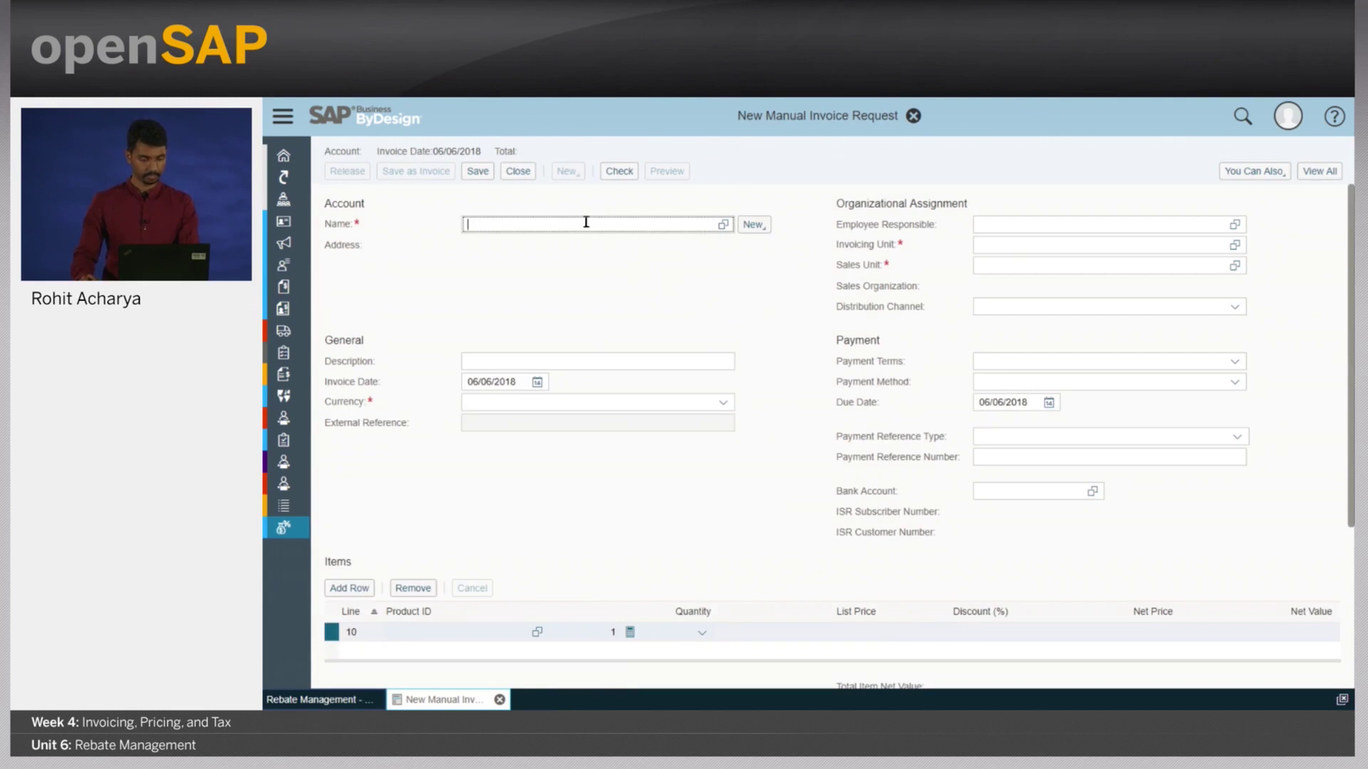
pyautogui.write('silverstar')
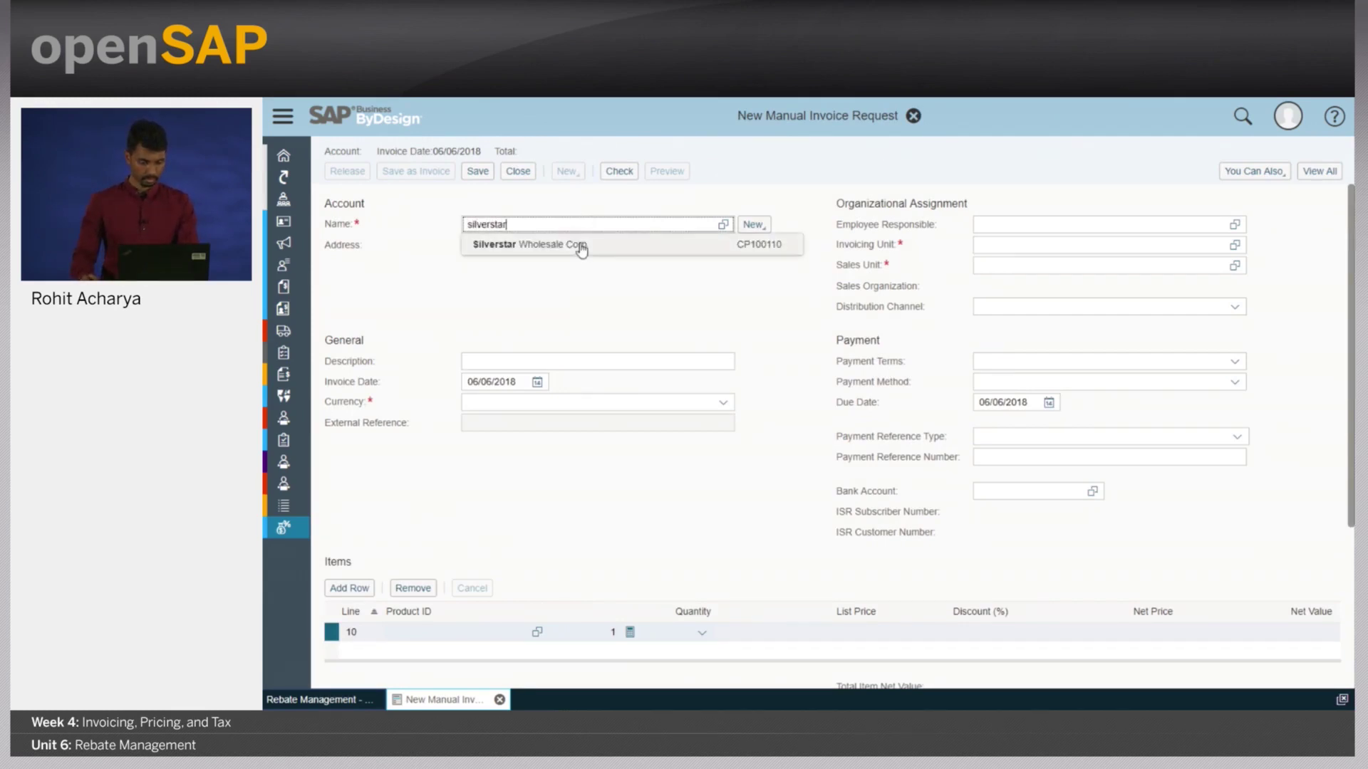
pyautogui.click(578, 245)
# - Add product P100401 on line 10 and overwrite its list price with 21,000 USD
pyautogui.click(435, 630)
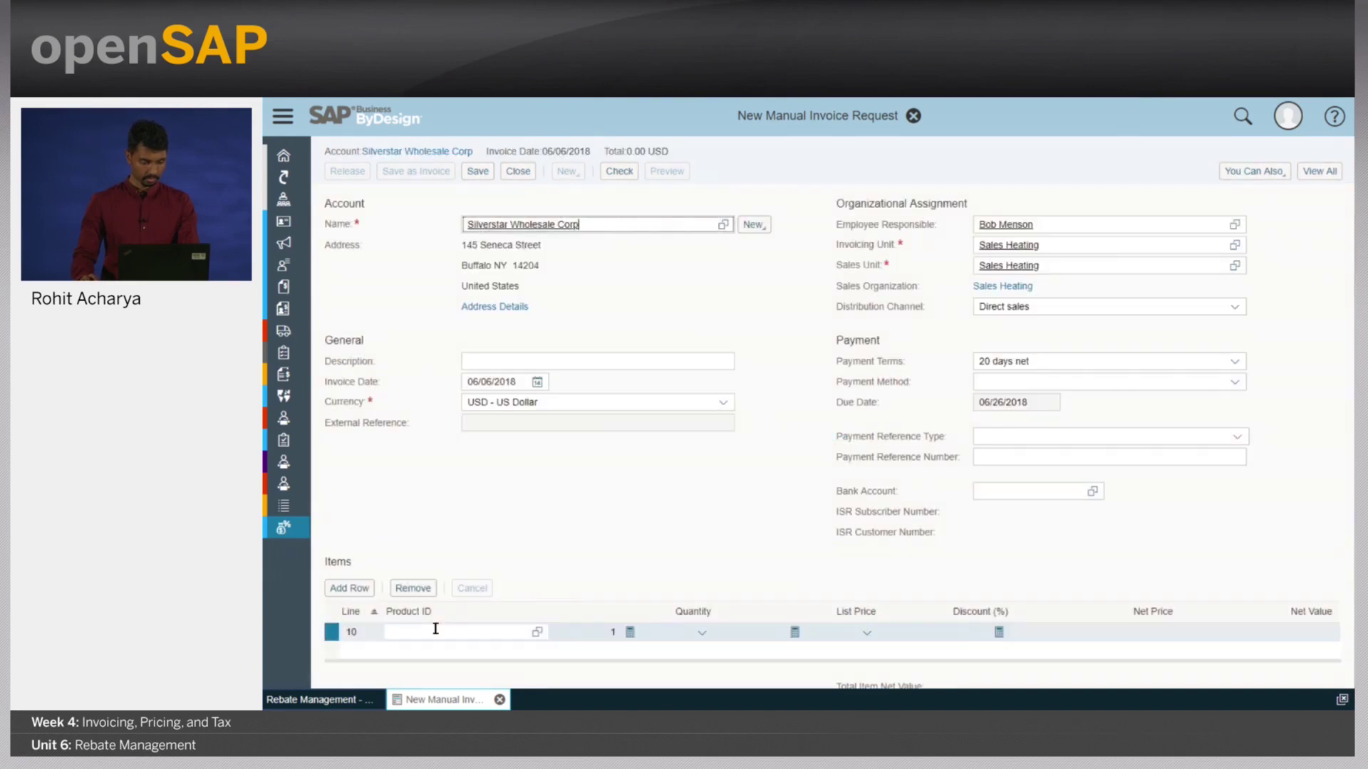
pyautogui.write('cp1001')
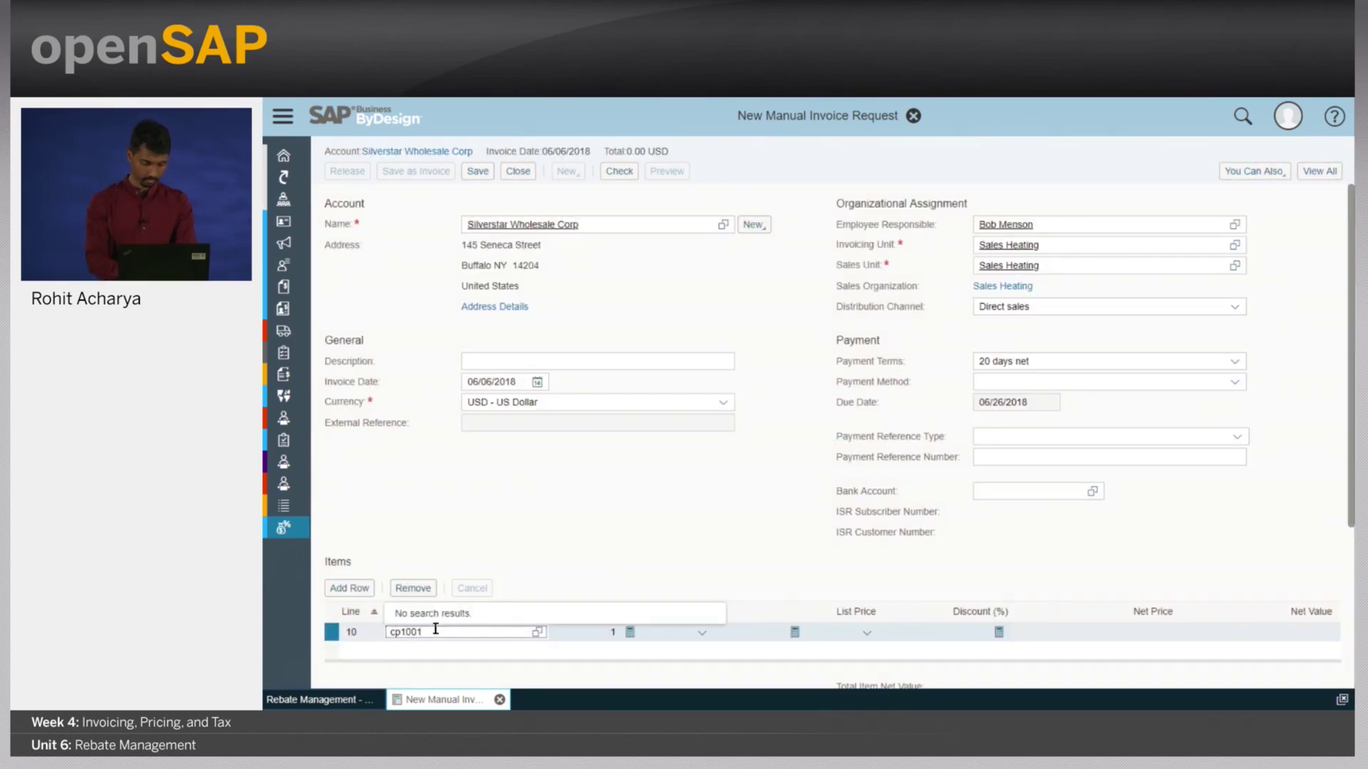
pyautogui.write('10')
pyautogui.press('BackSpace')
pyautogui.press('BackSpace')
pyautogui.write('p100401')
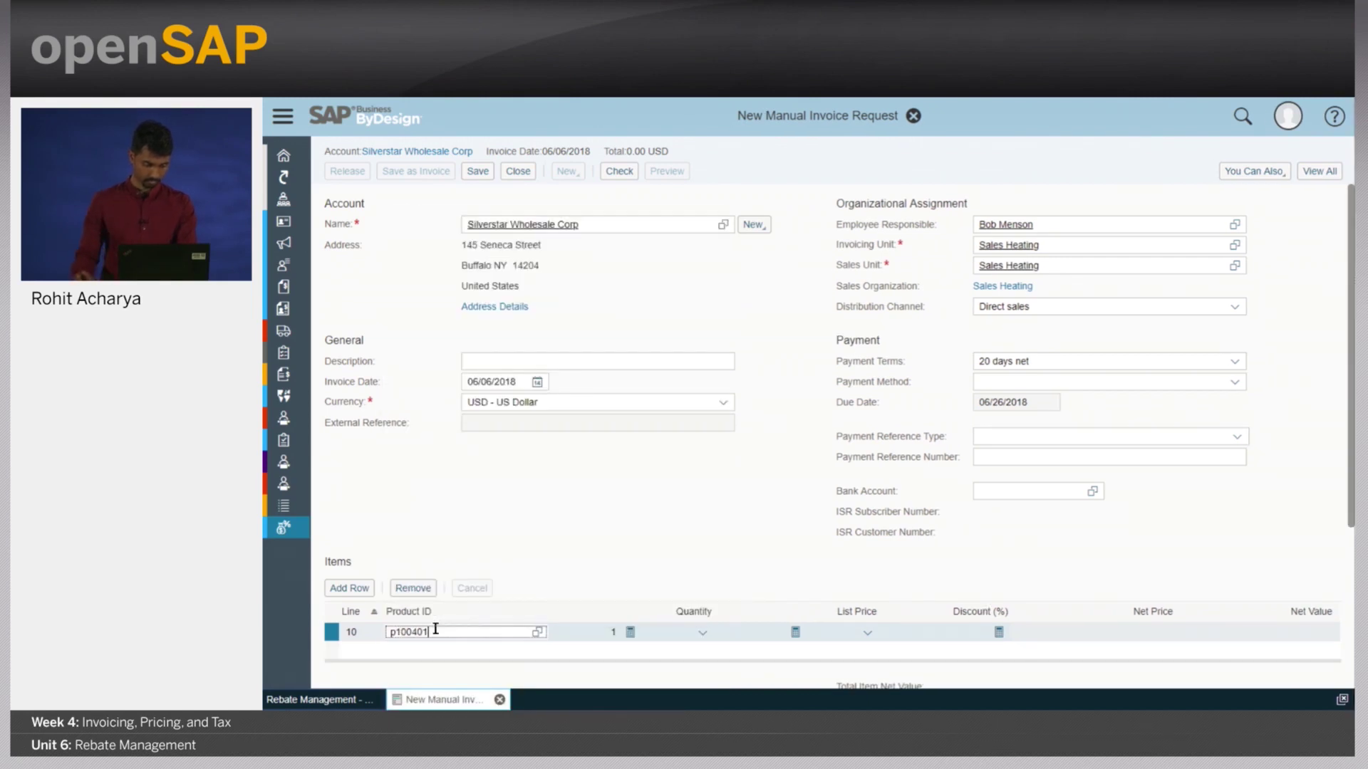
pyautogui.click(698, 634)
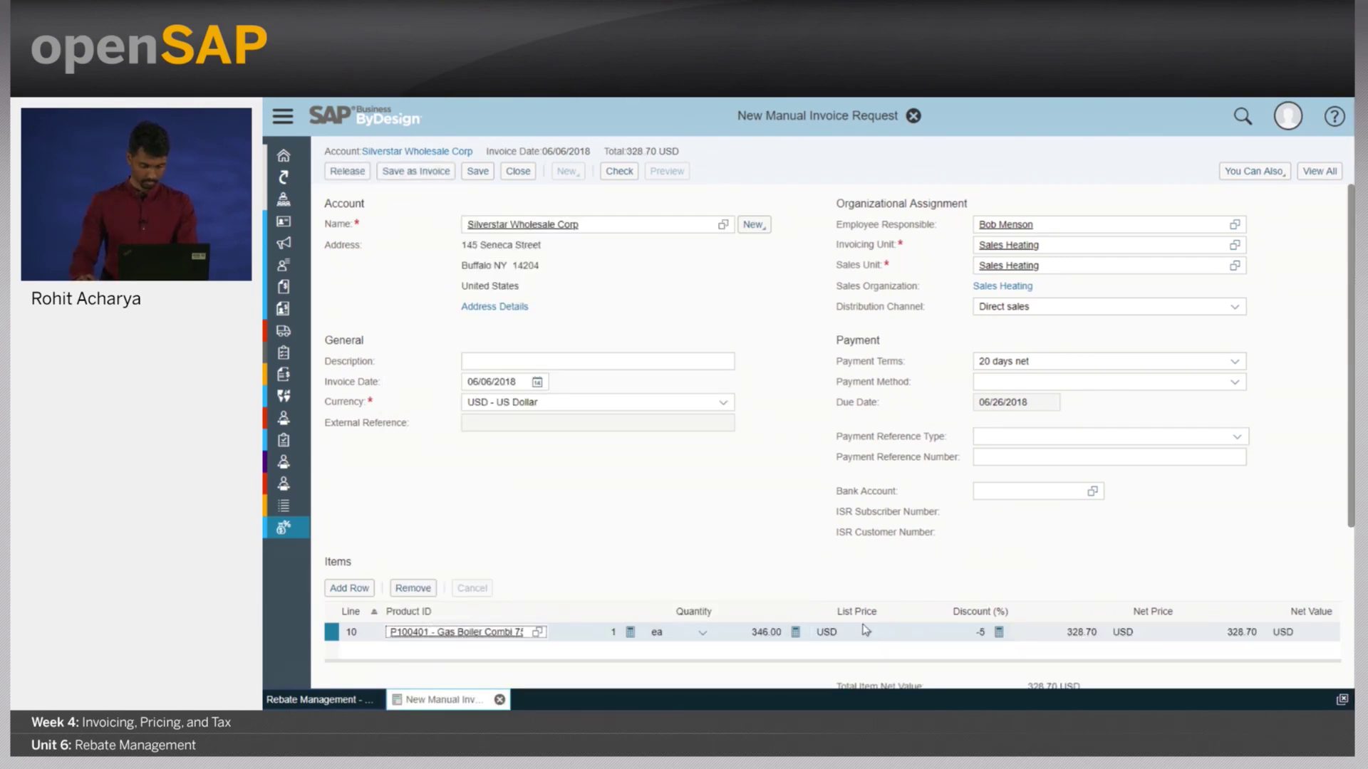
pyautogui.click(772, 631)
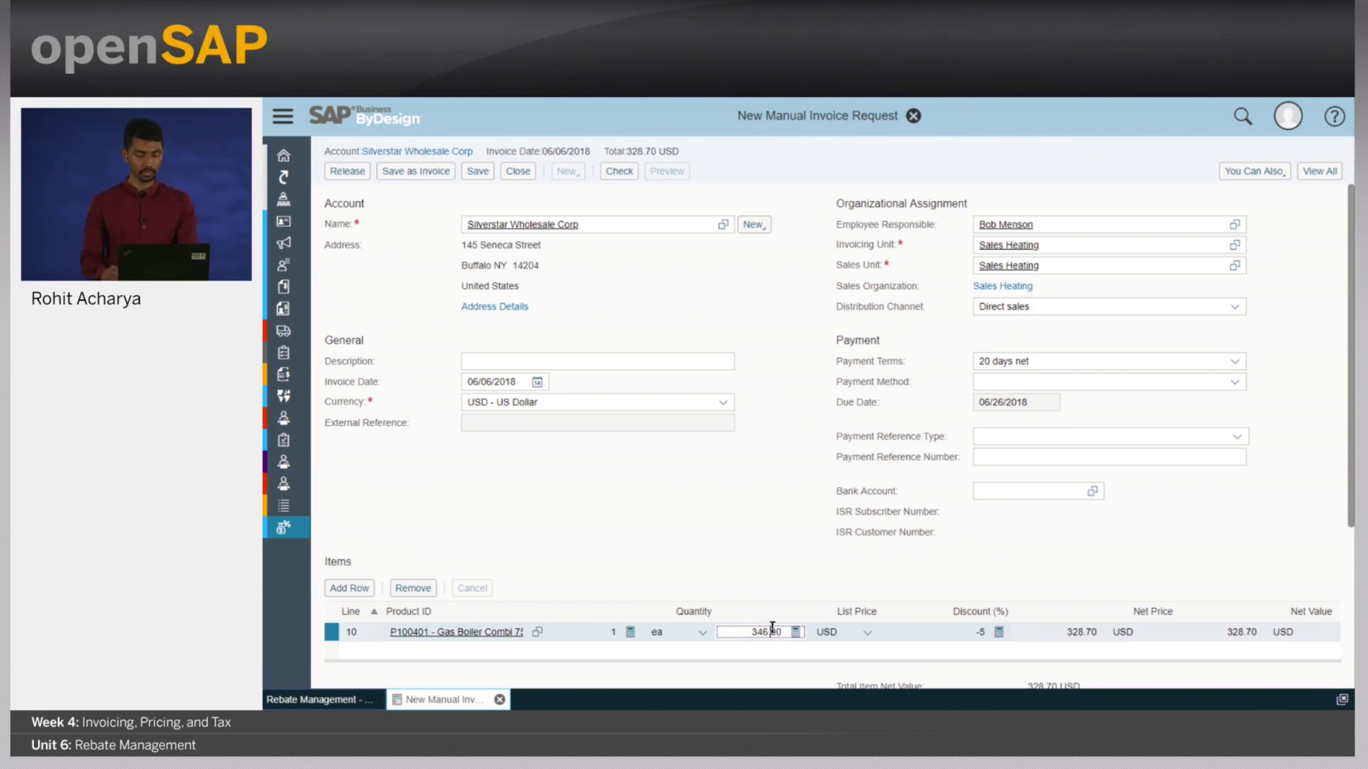
pyautogui.hotkey('ctrl', 's')
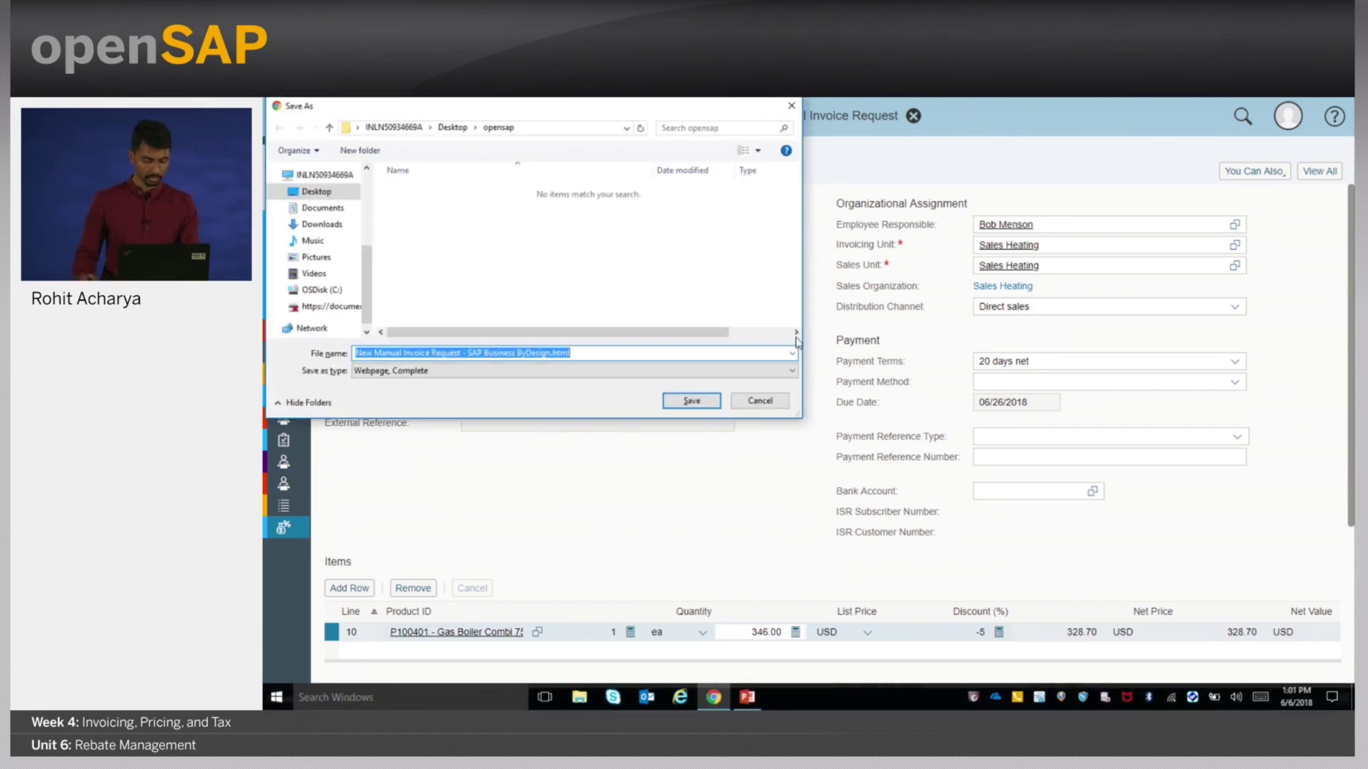
pyautogui.click(757, 402)
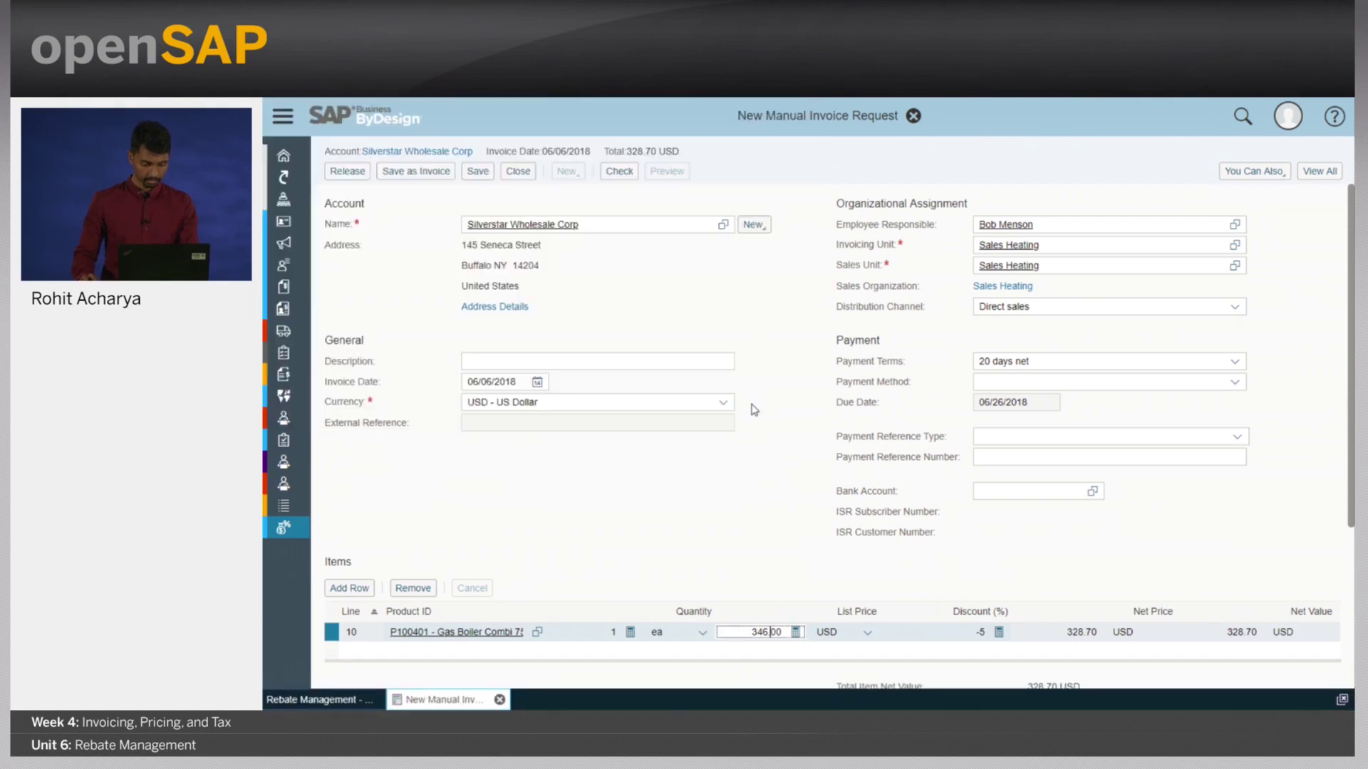
pyautogui.doubleClick(763, 633)
pyautogui.write('21')
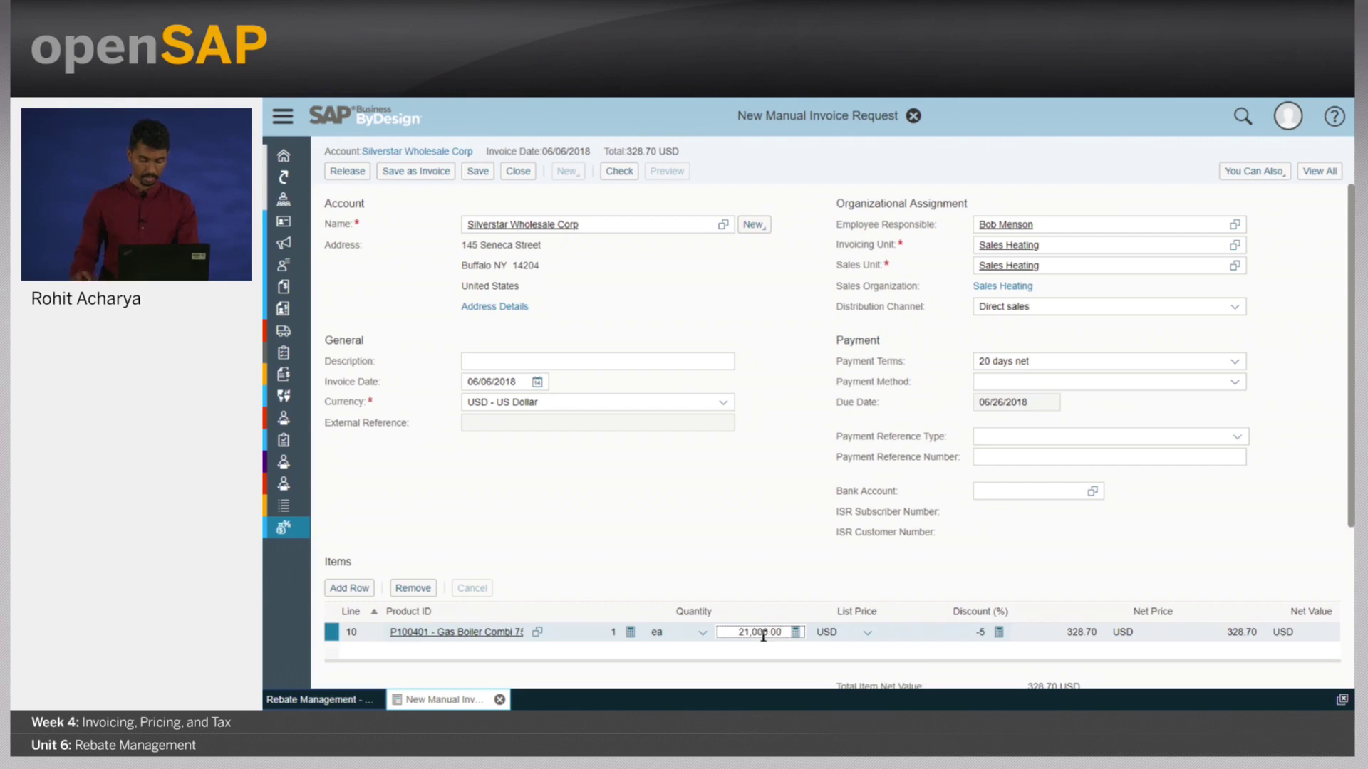
pyautogui.press('Return')
# - Expand all price components to review accrual and settlement rates, then save as invoice and release
pyautogui.click(1320, 177)
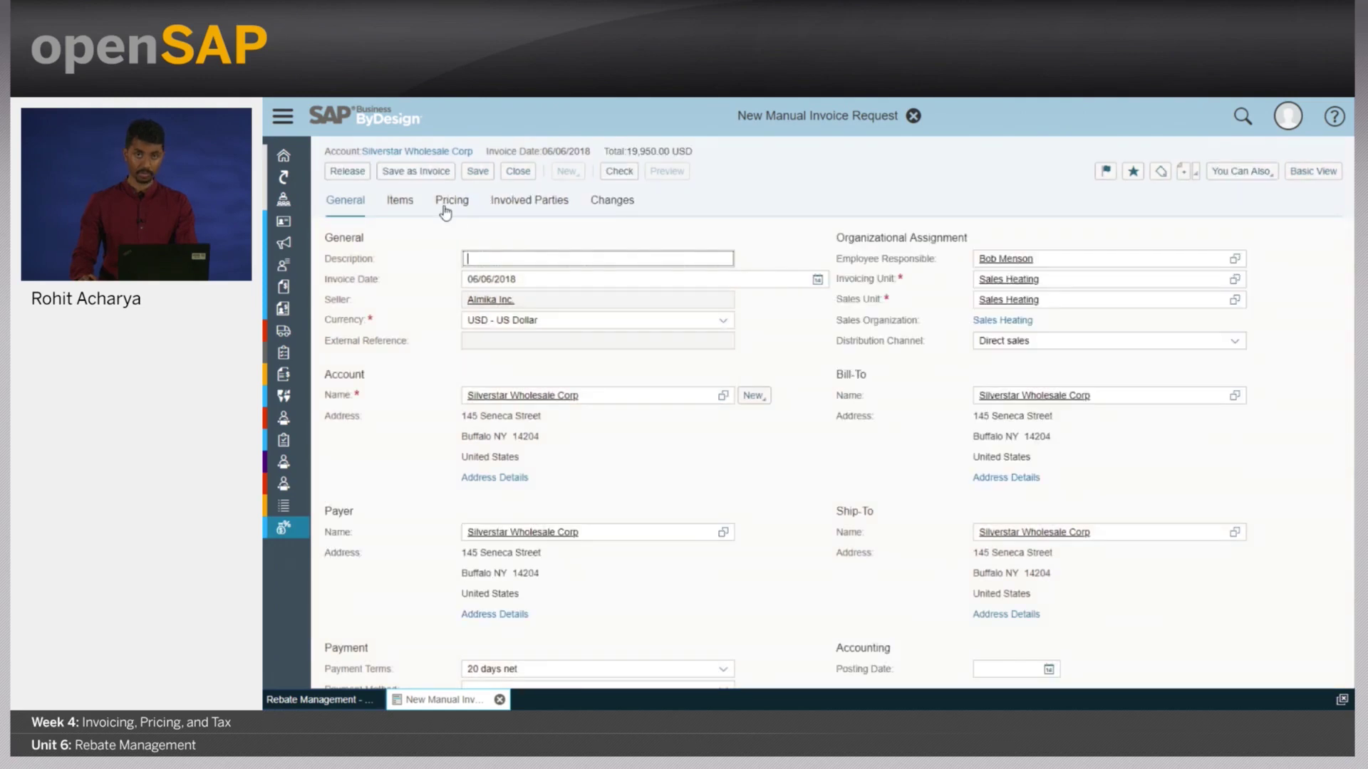
pyautogui.click(446, 207)
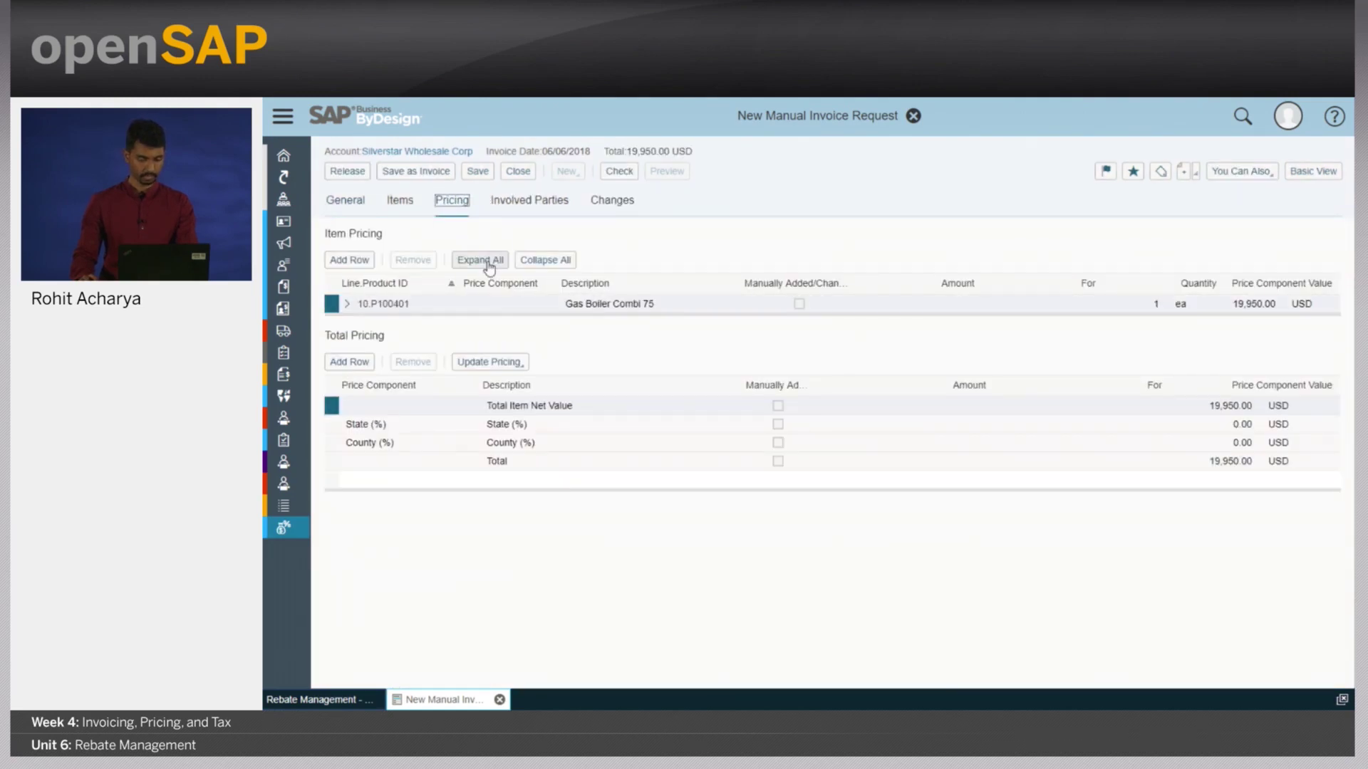
pyautogui.click(490, 262)
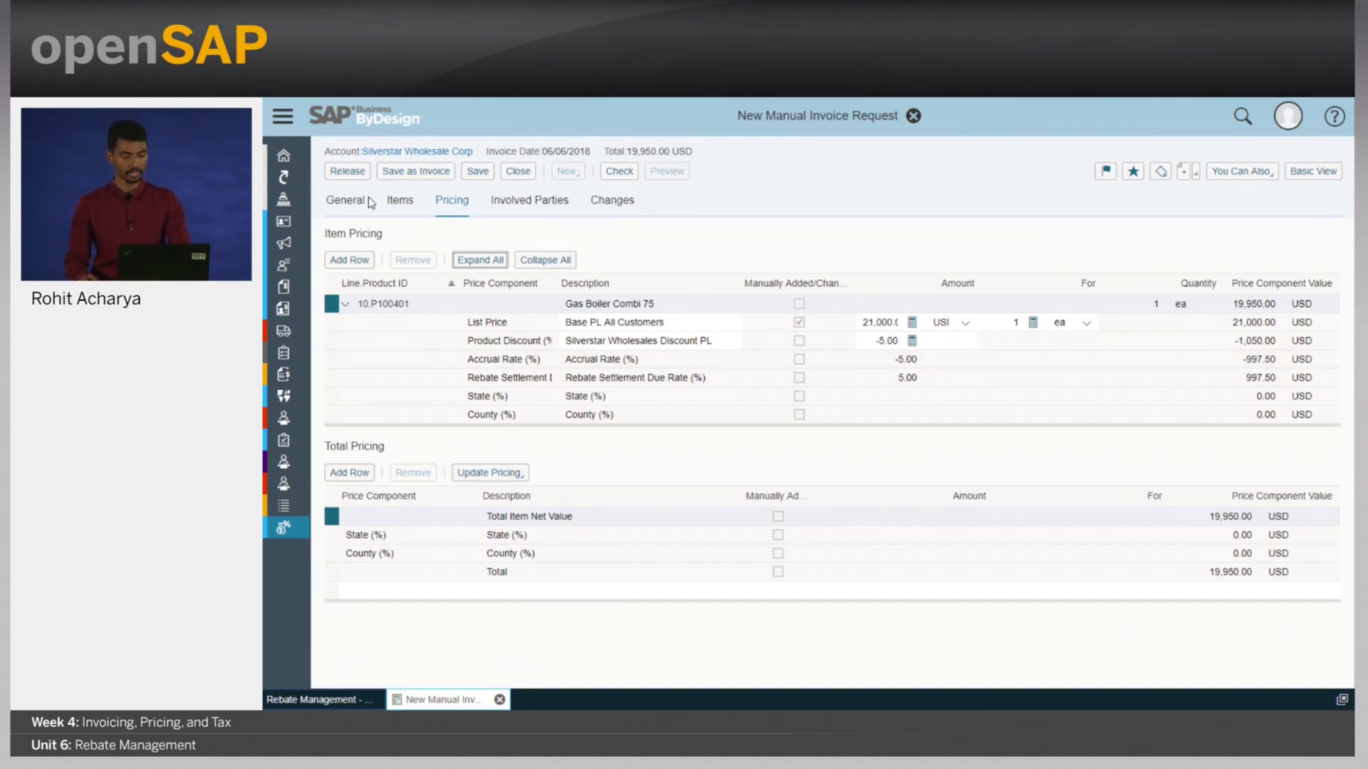
pyautogui.click(411, 173)
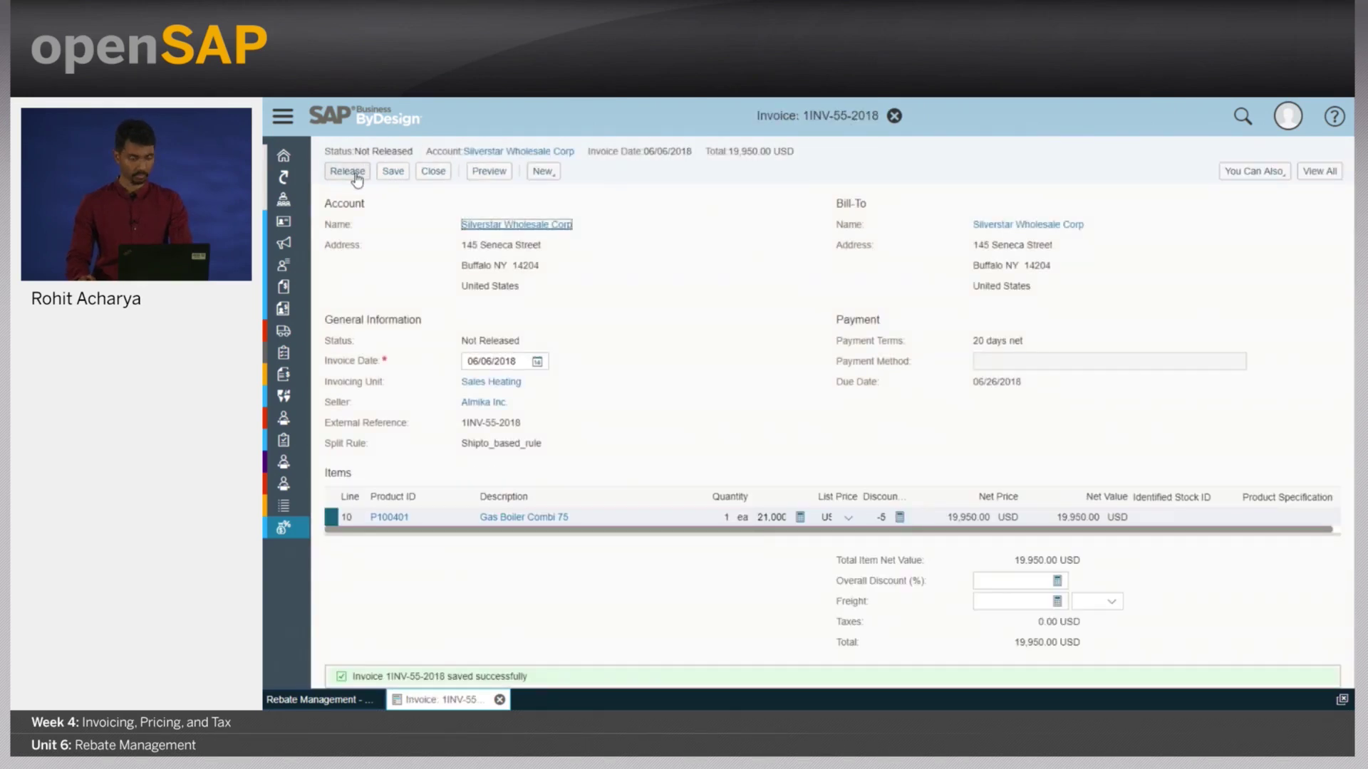
pyautogui.click(358, 178)
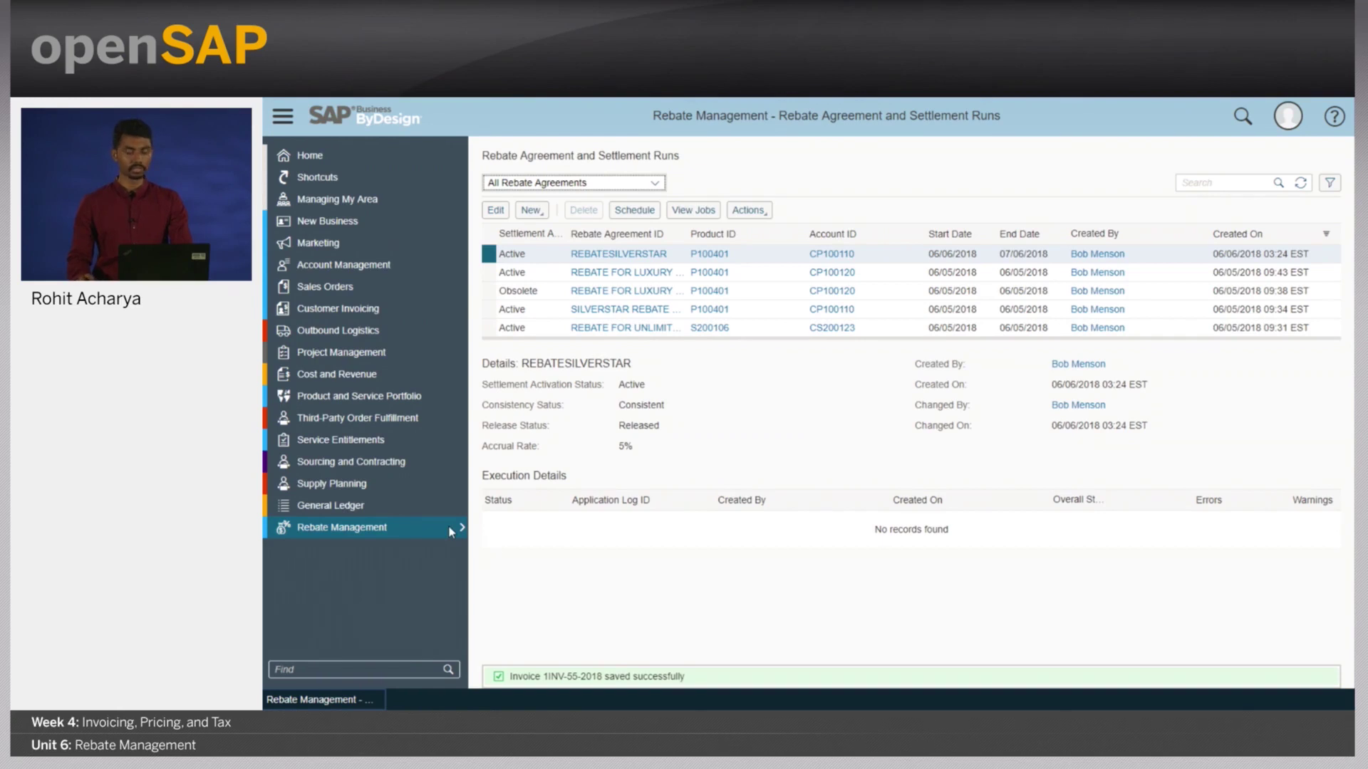
# - Open the Rebates report and restrict Rebate Agreement ID to REBATESILVERSTAR and REBATELUXURYHEATING
pyautogui.moveTo(460, 530)
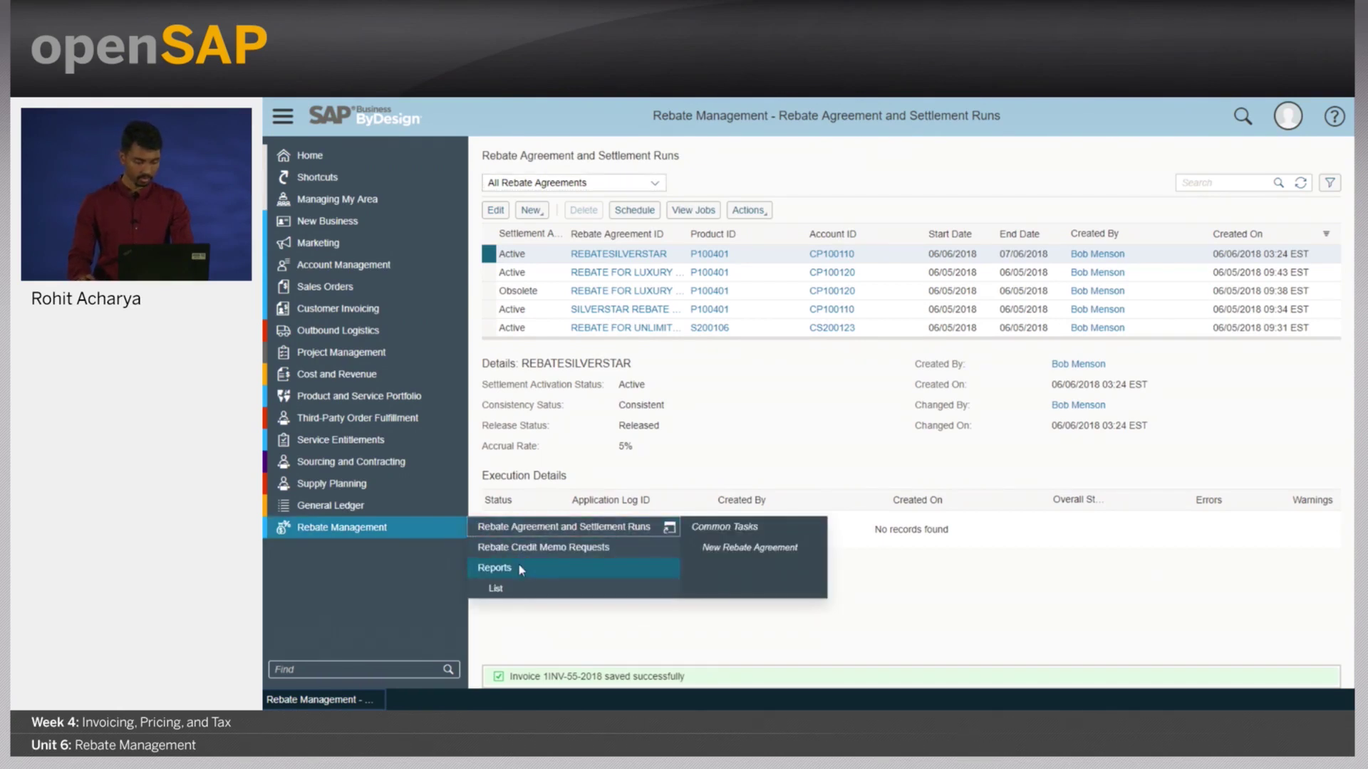
pyautogui.click(512, 587)
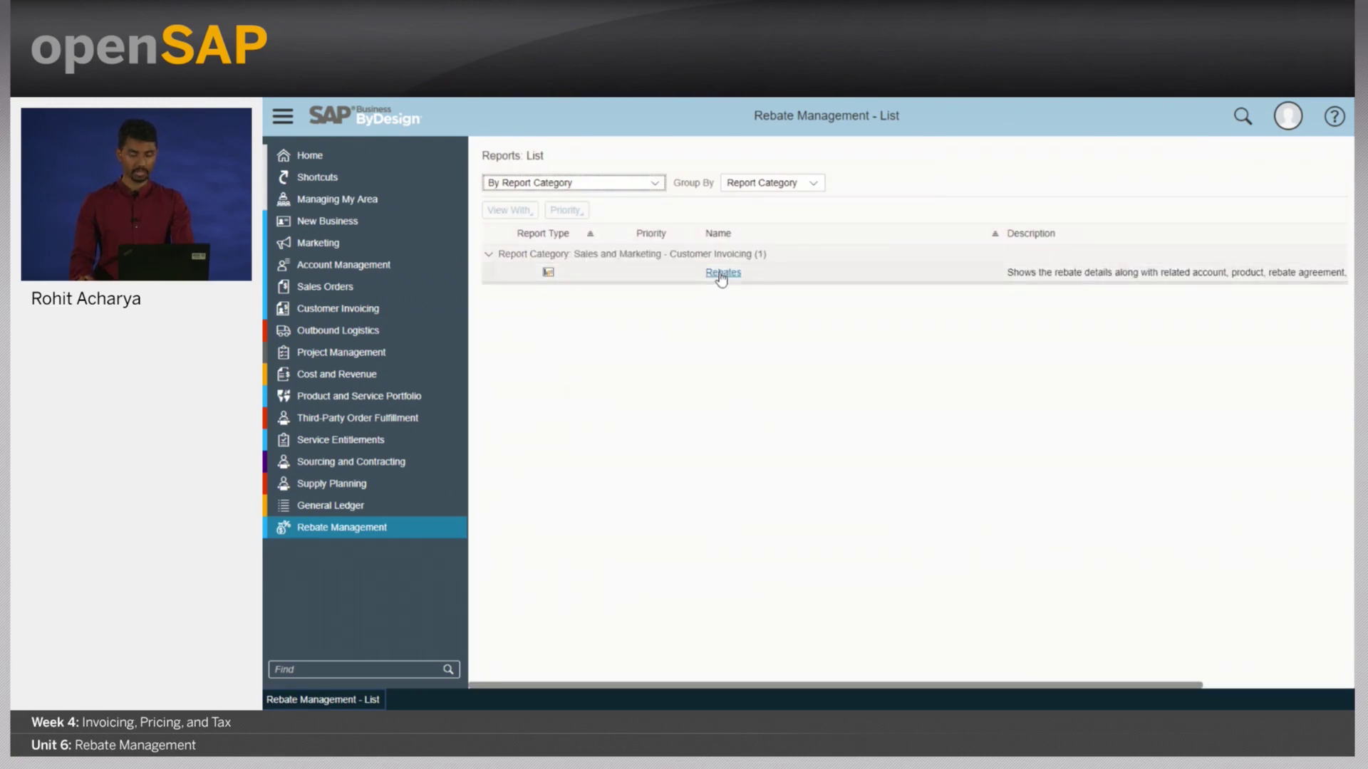
pyautogui.click(721, 274)
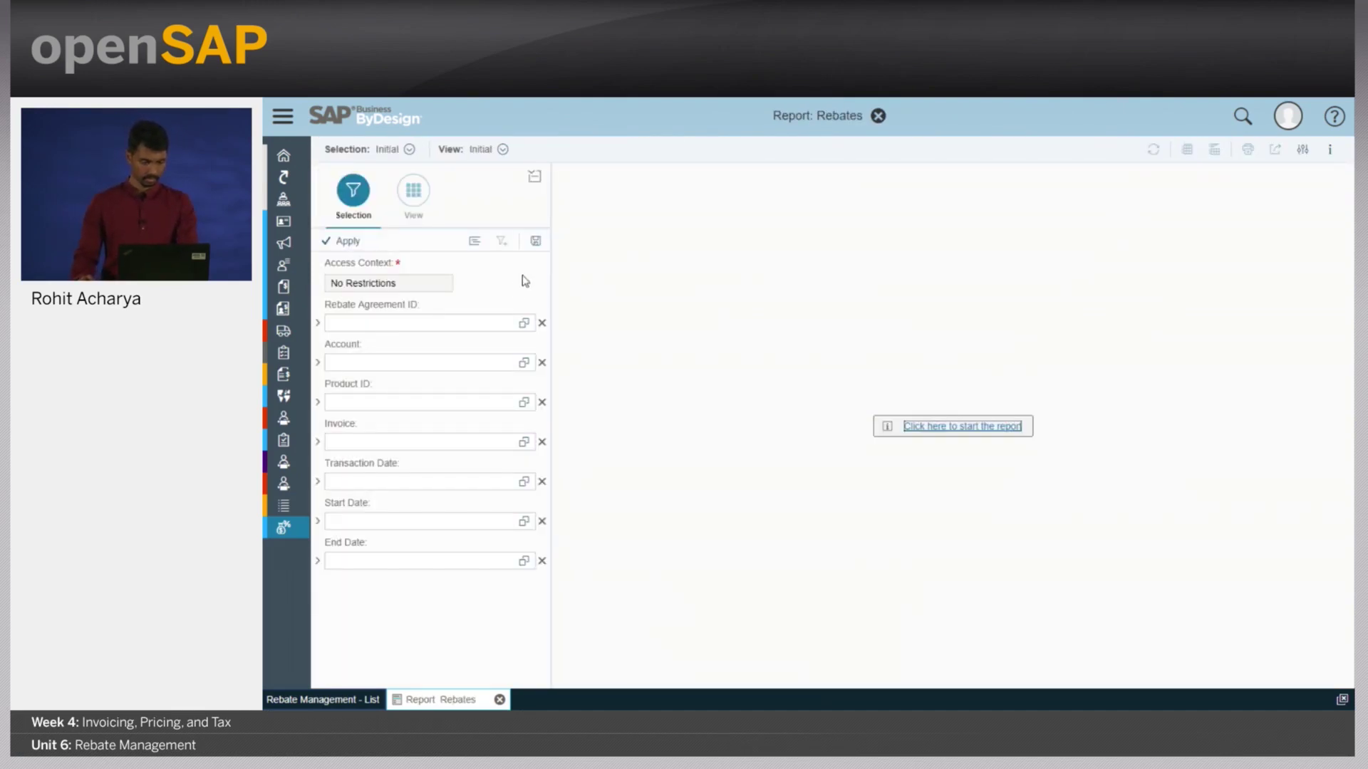
pyautogui.click(524, 324)
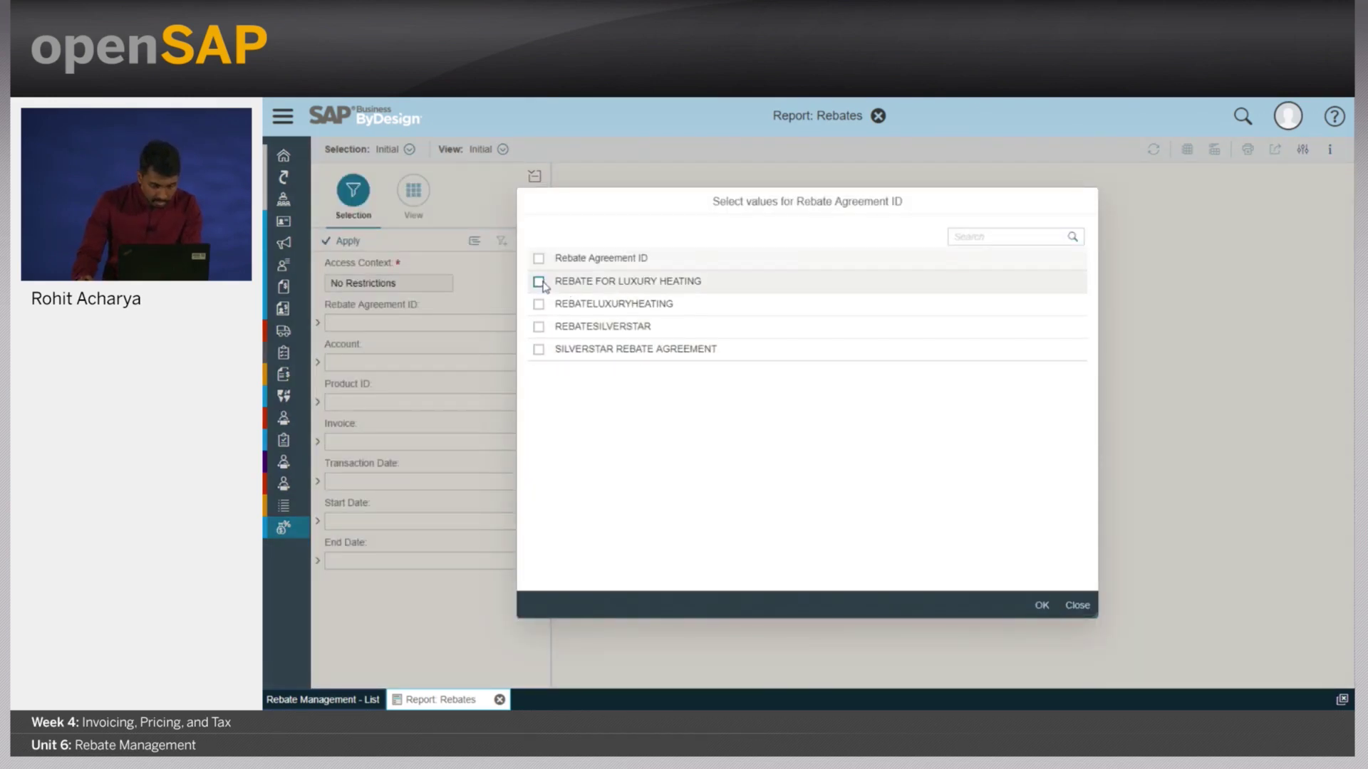
pyautogui.click(538, 328)
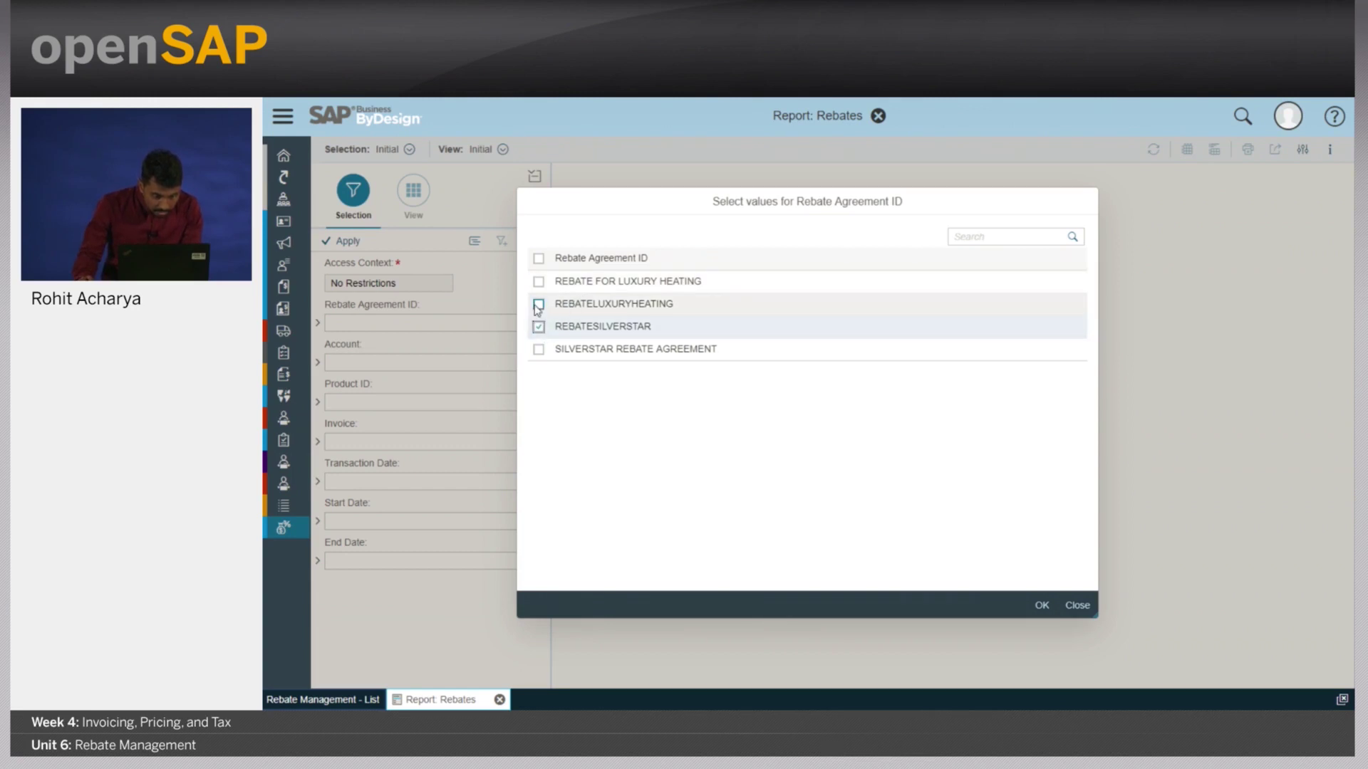
pyautogui.click(538, 304)
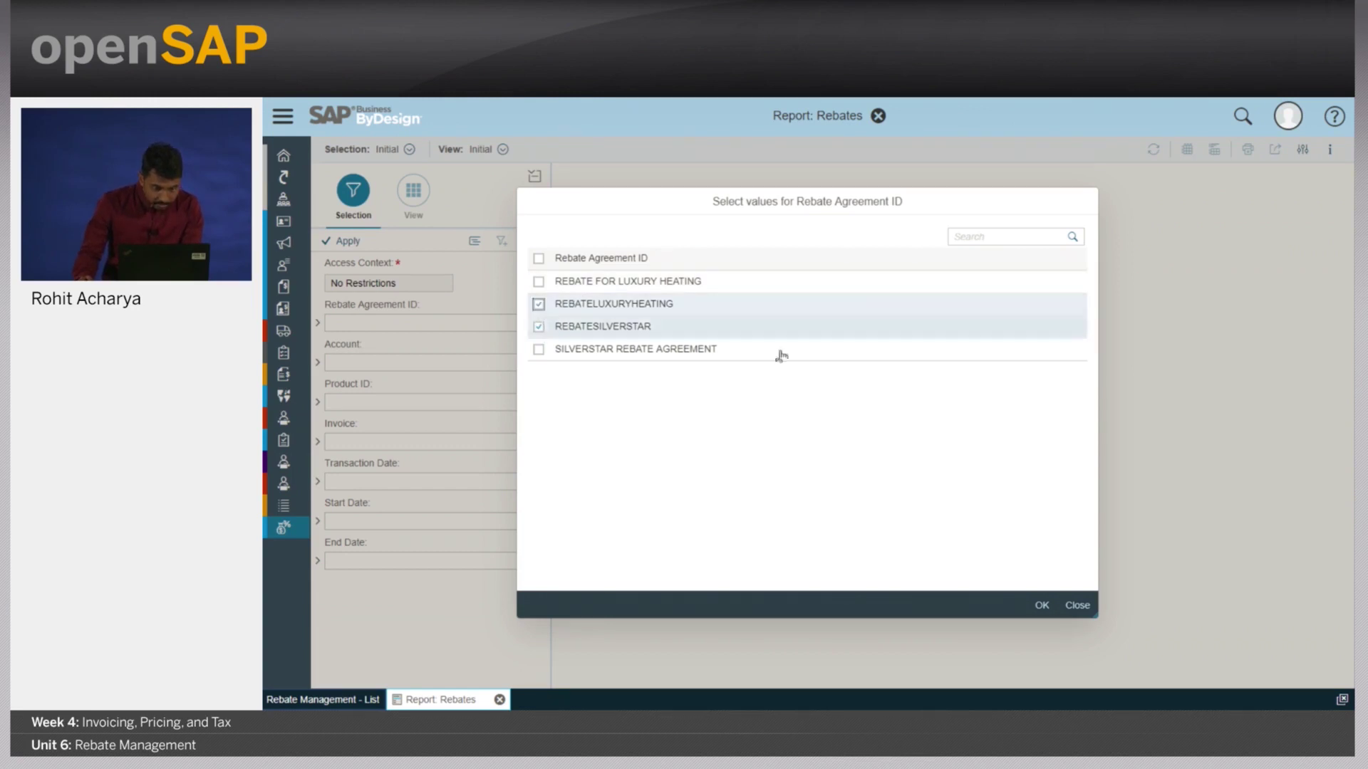
pyautogui.click(1042, 605)
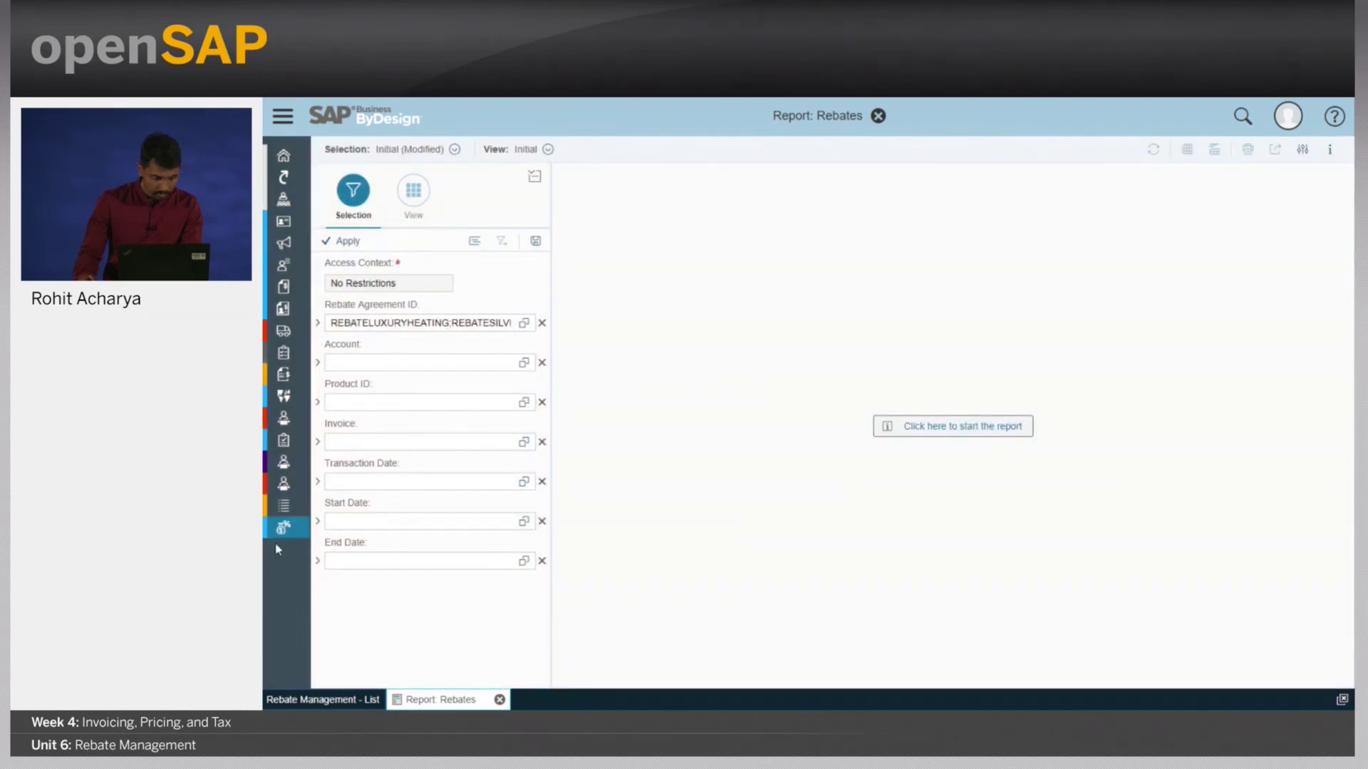
# - Run the report and add Rebate Agreement ID as a row field, showing -550.00 and -997.50 USD accruals
pyautogui.click(345, 241)
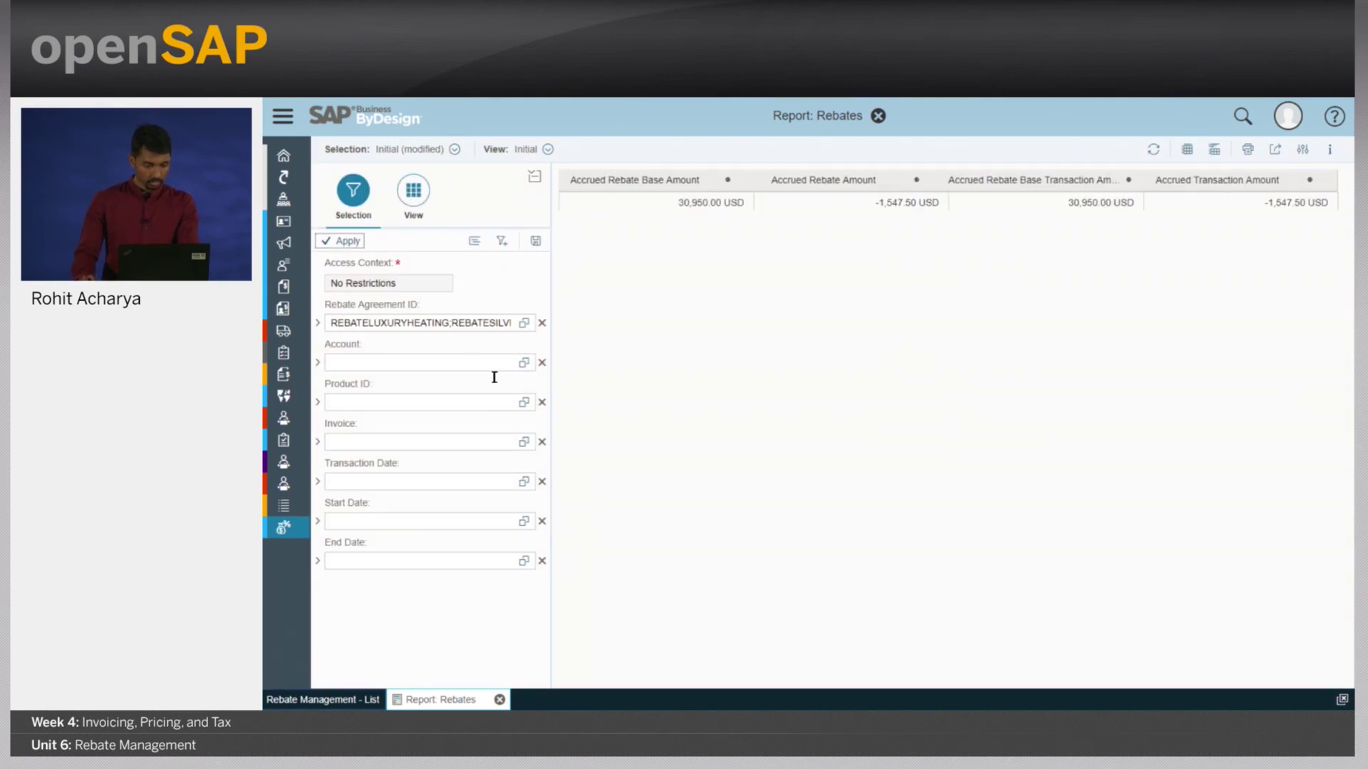
pyautogui.click(412, 199)
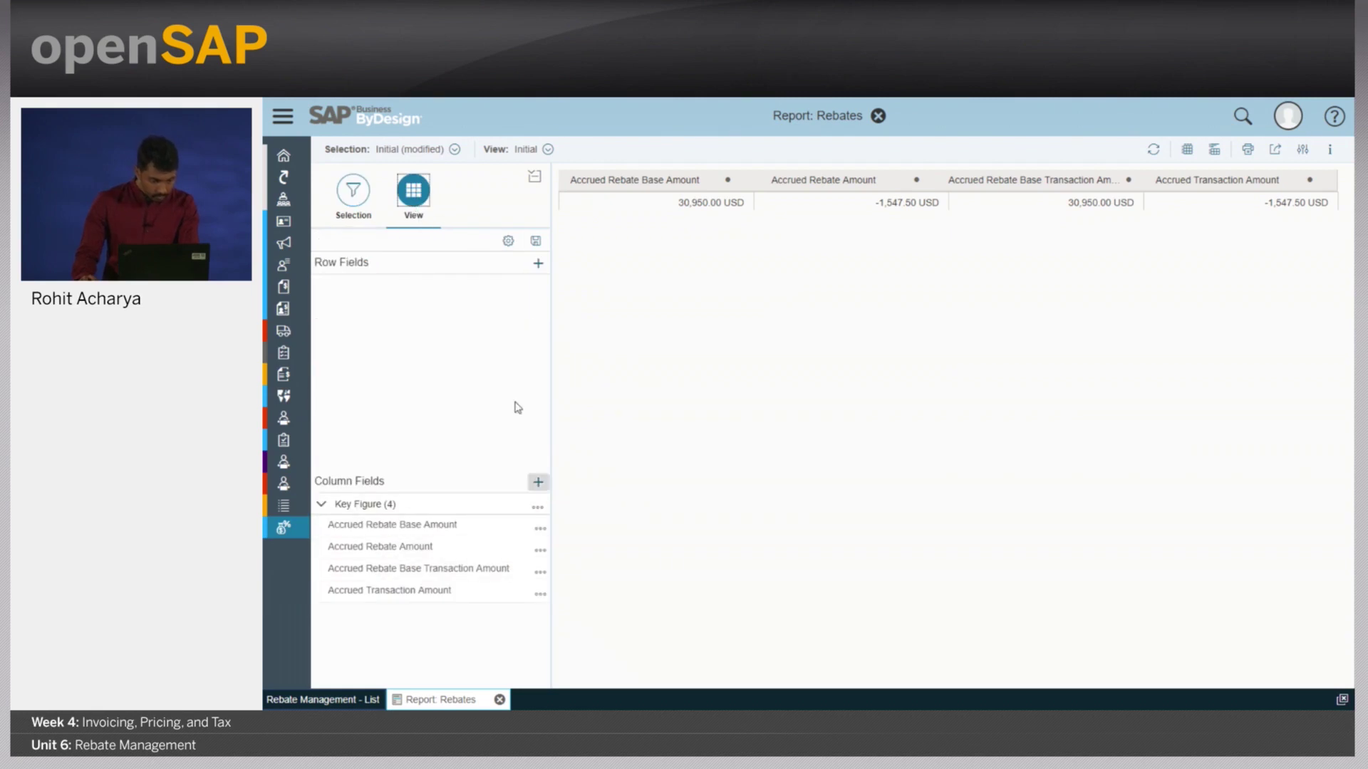
pyautogui.click(538, 263)
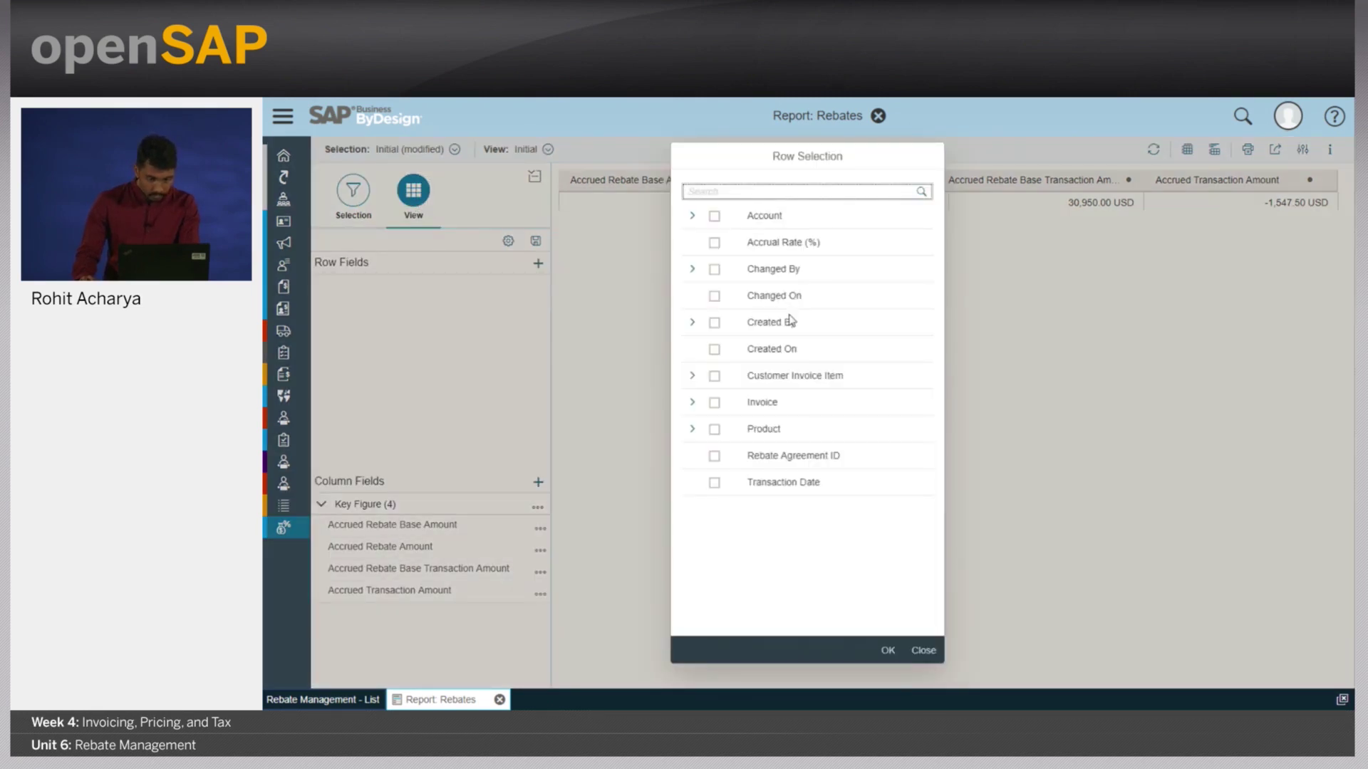
pyautogui.click(714, 456)
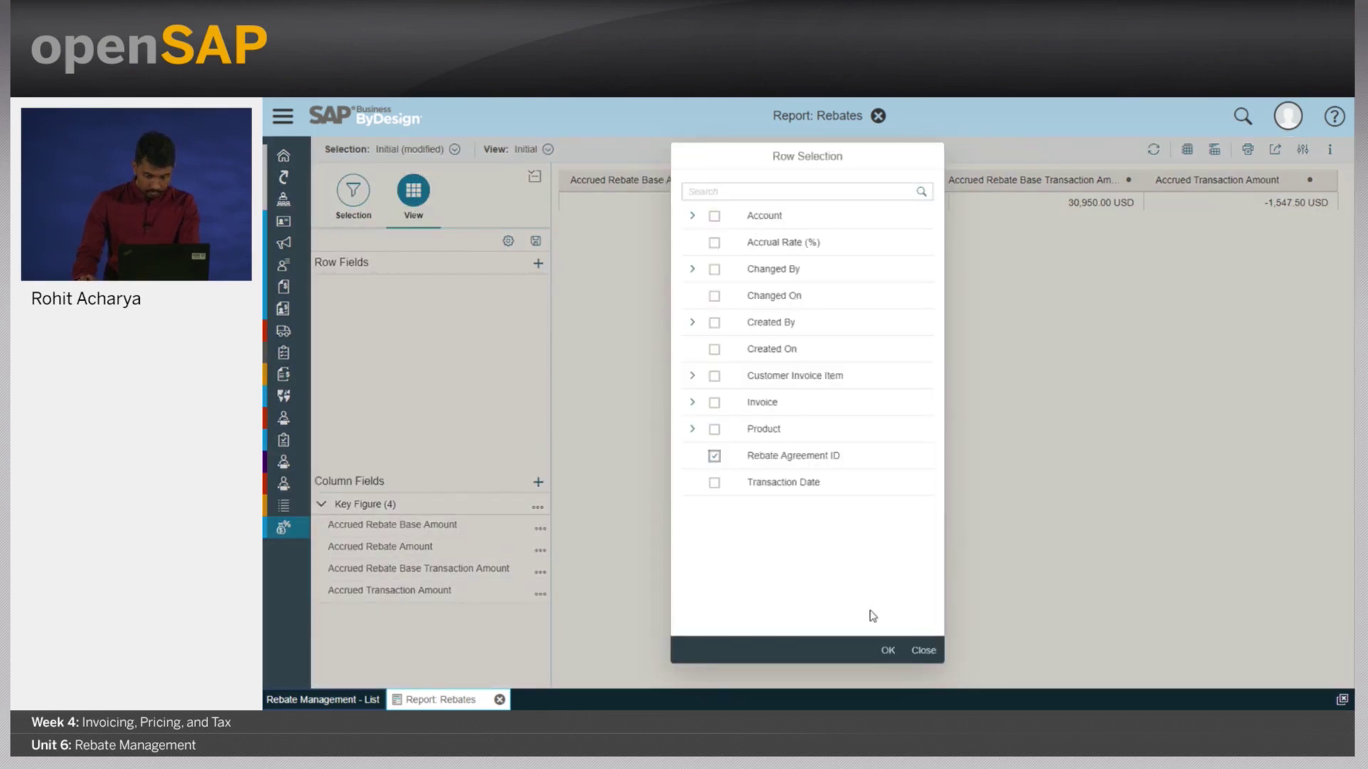
pyautogui.click(887, 650)
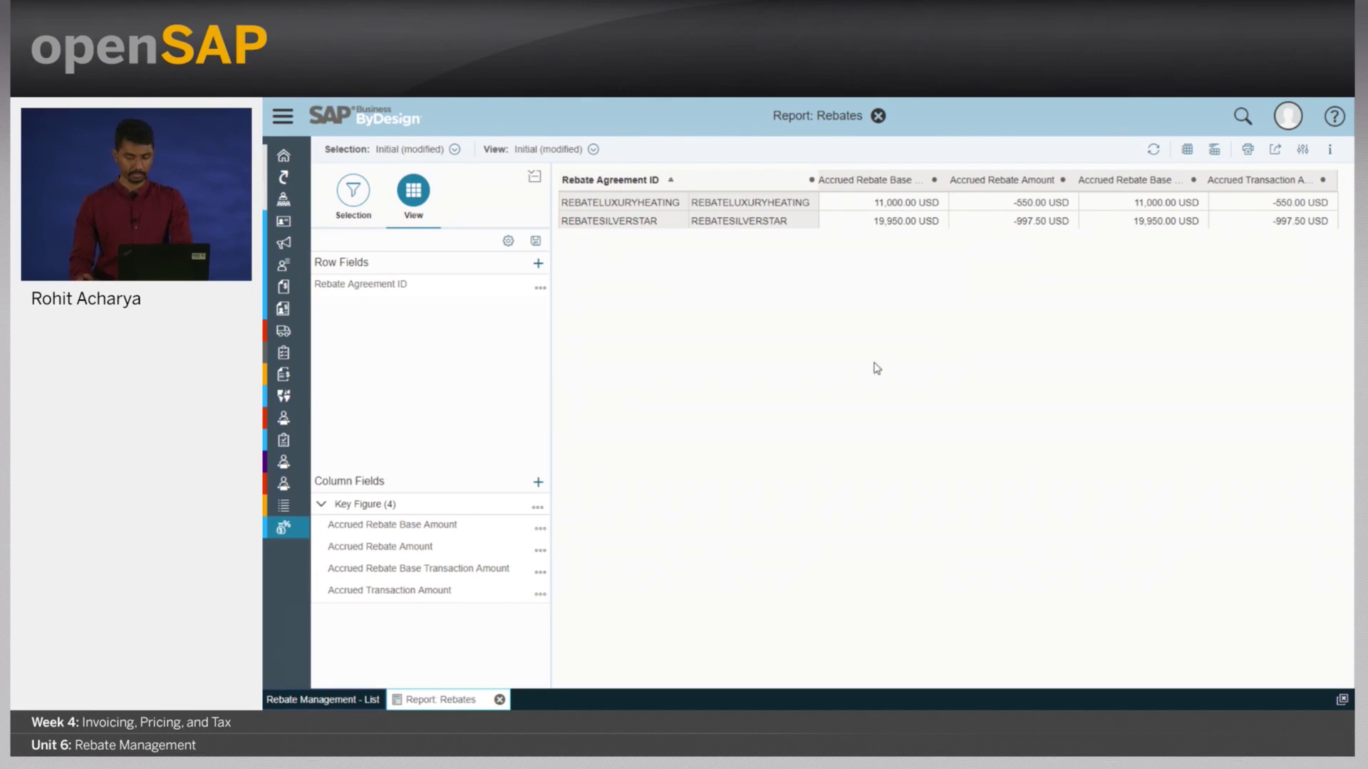
# - Close the report and schedule an immediate settlement run for REBATELUXURYHEATING
pyautogui.click(499, 699)
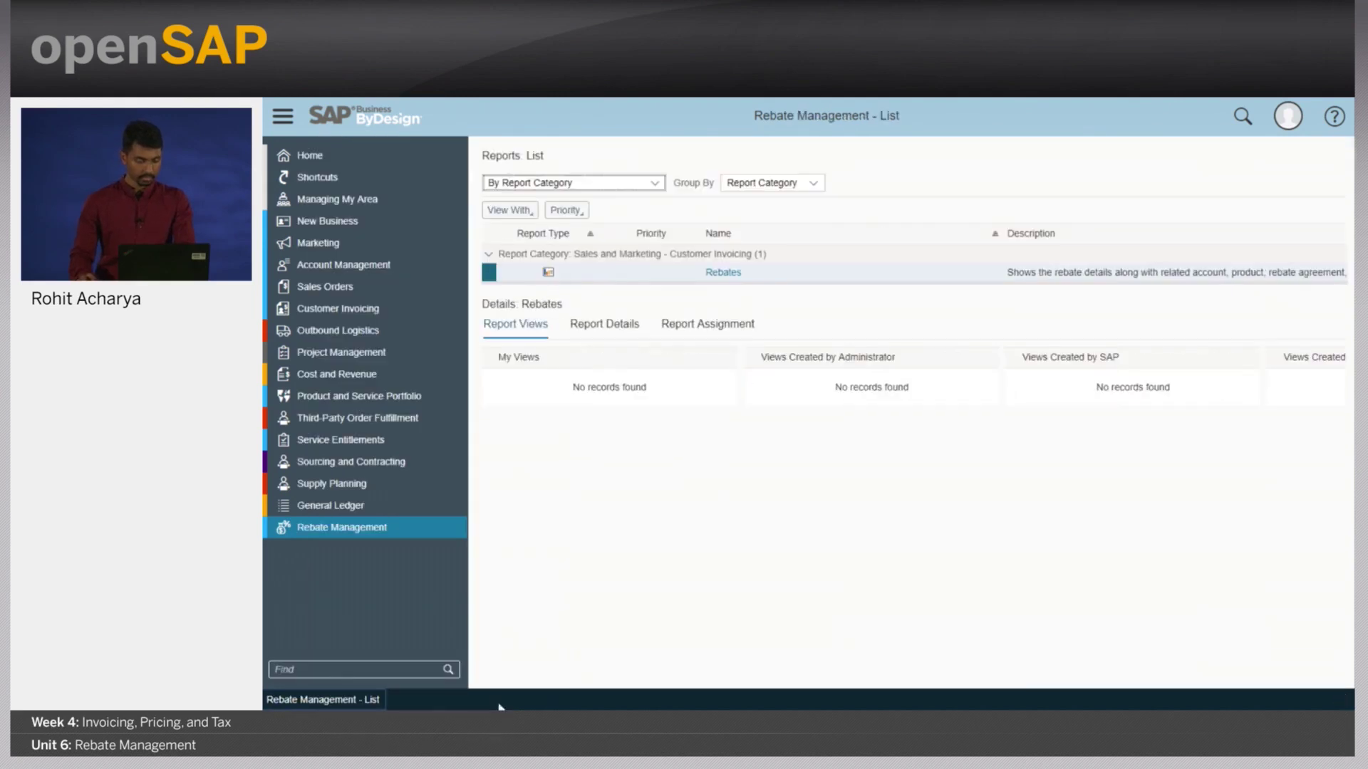
pyautogui.moveTo(460, 536)
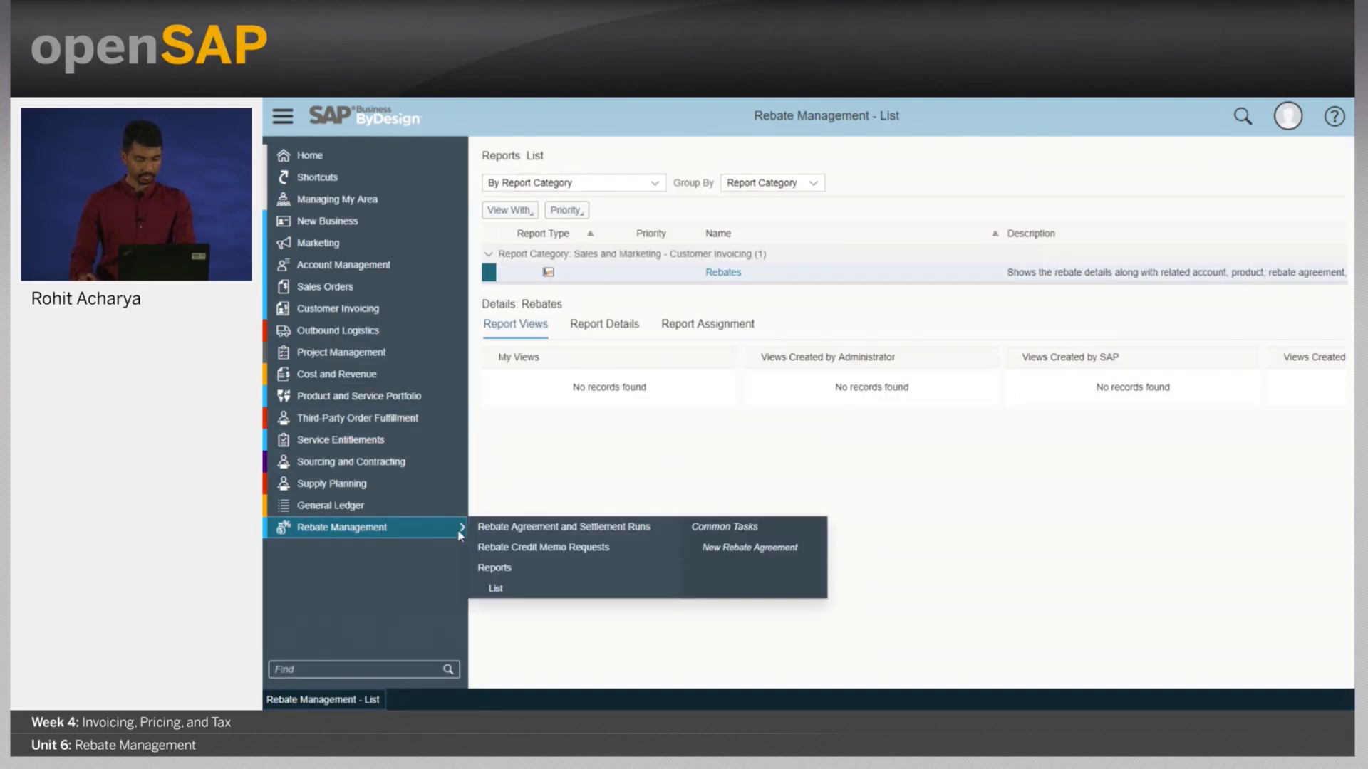
pyautogui.click(614, 530)
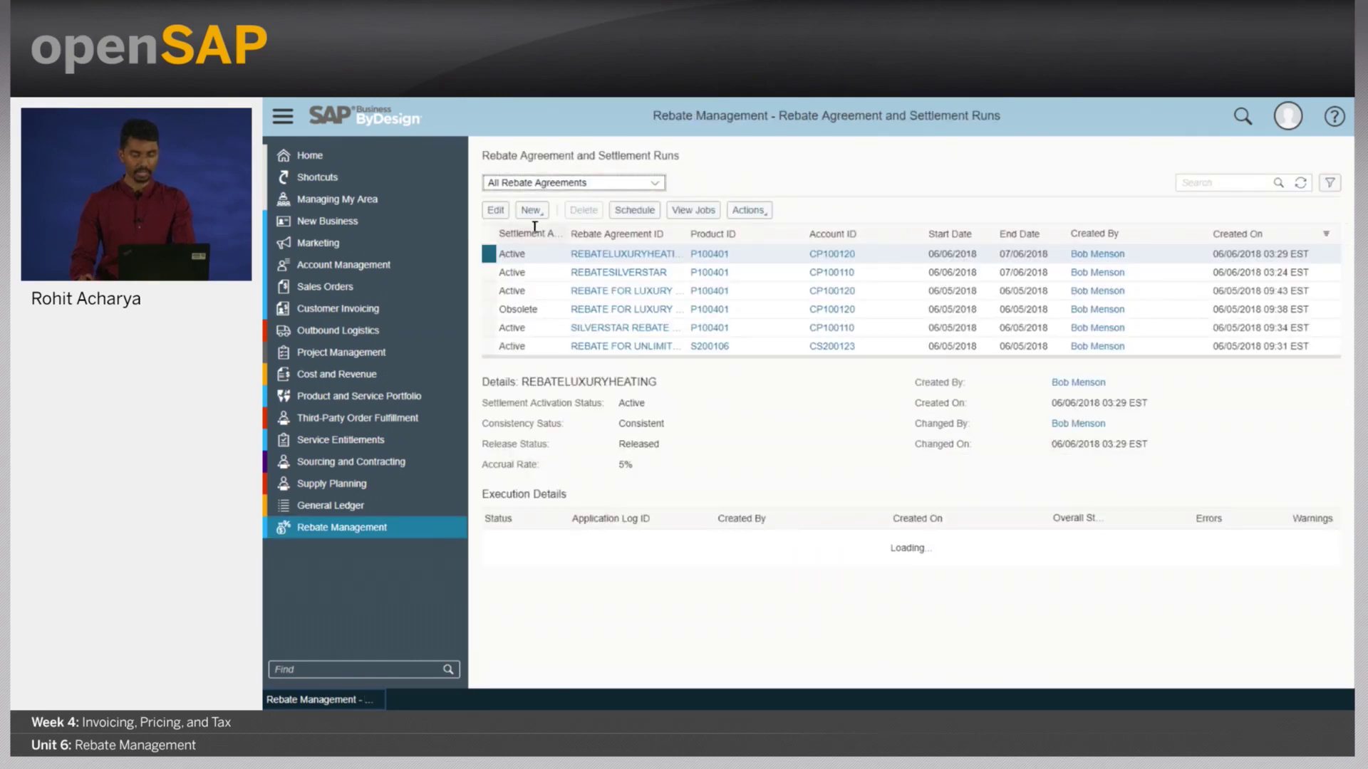
pyautogui.click(489, 256)
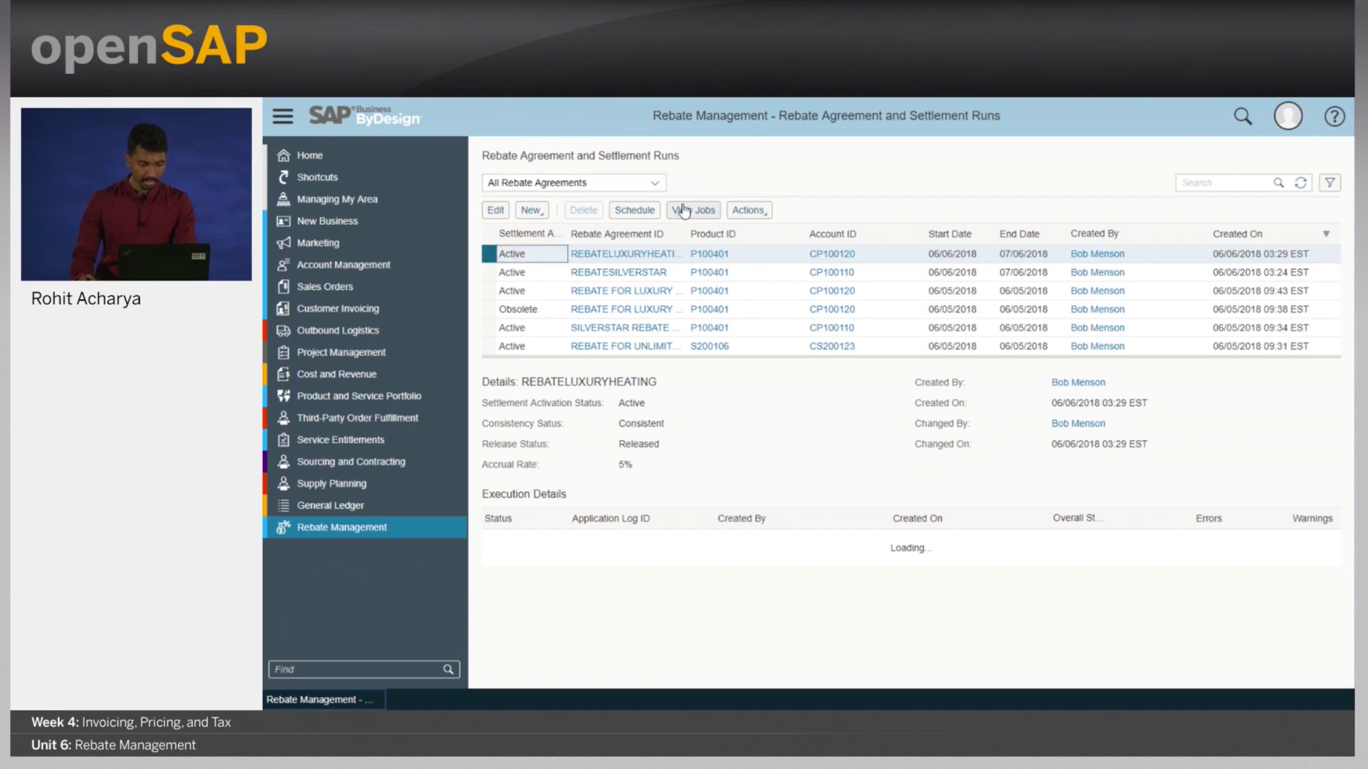
pyautogui.click(641, 210)
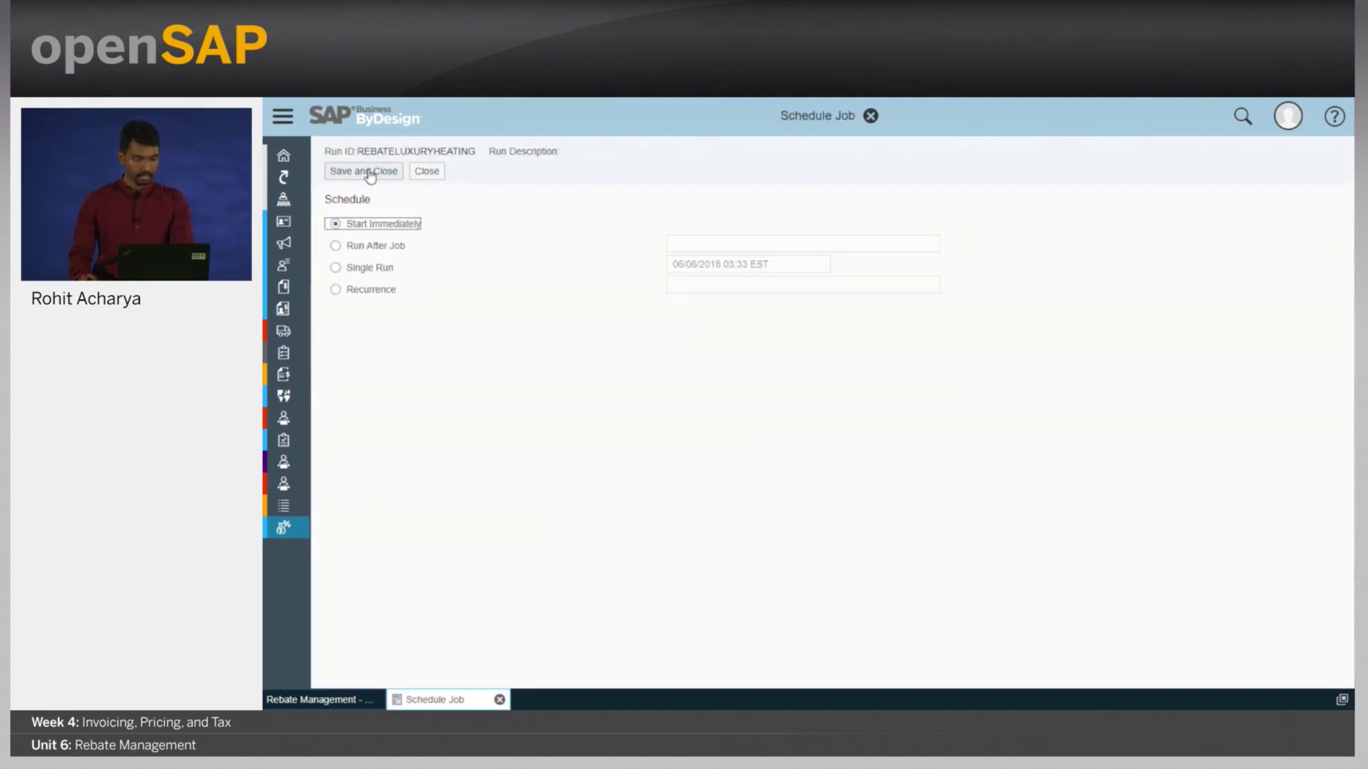
pyautogui.click(370, 172)
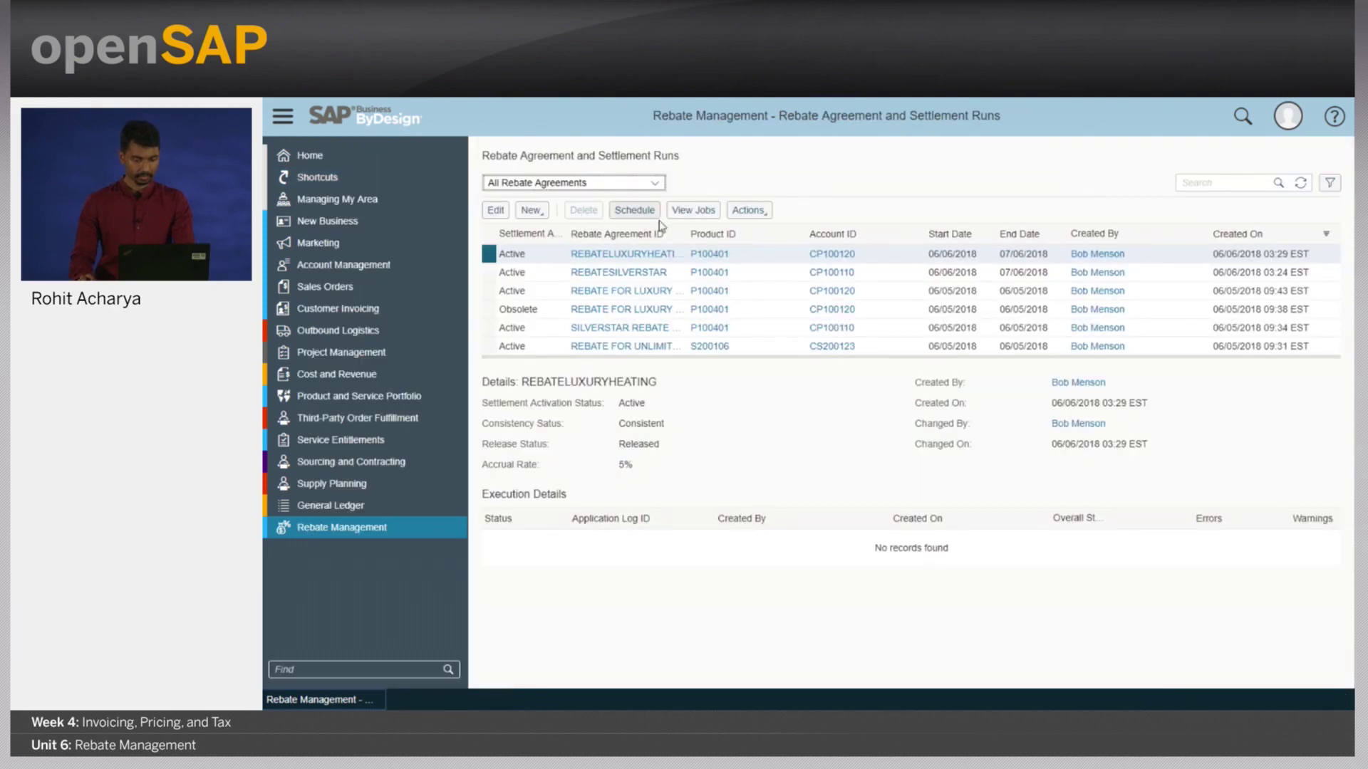
# - Schedule and save an immediate settlement run for REBATESILVERSTAR
pyautogui.click(488, 275)
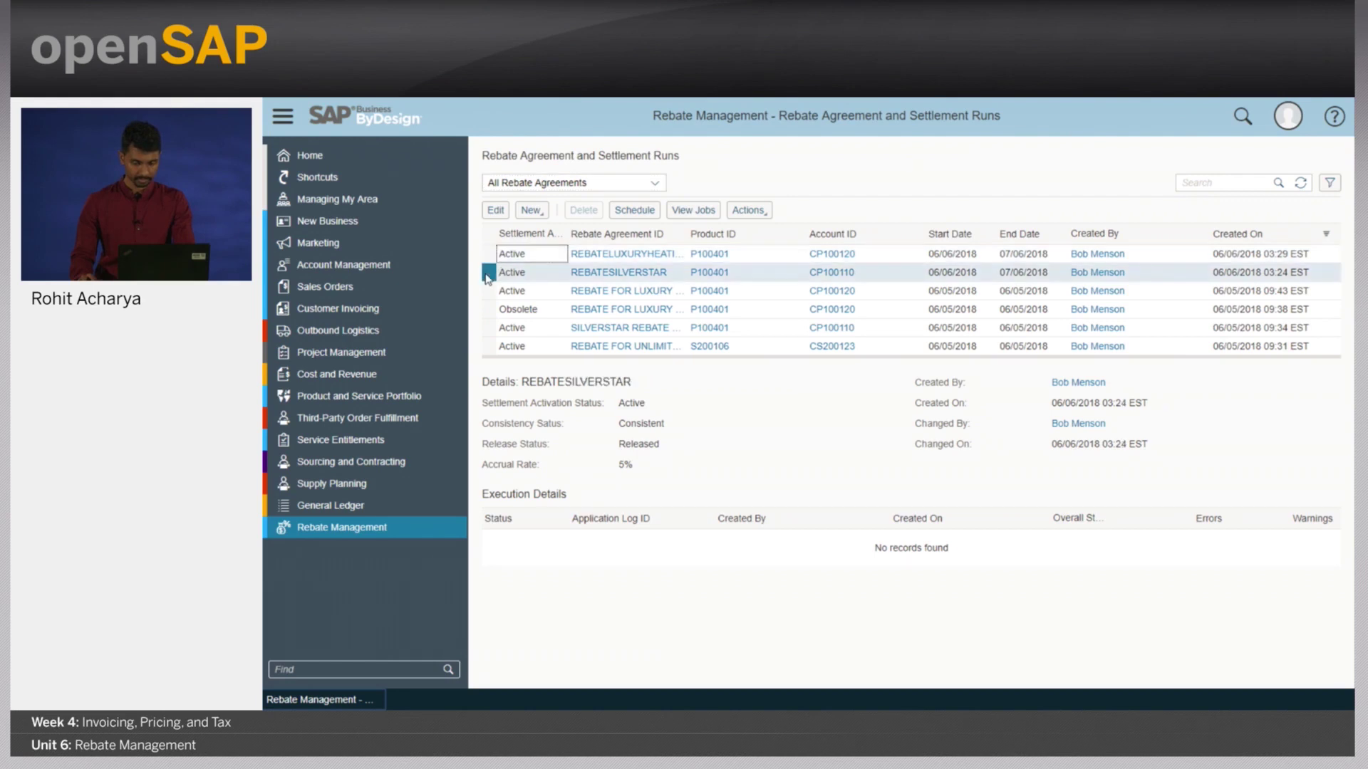
pyautogui.click(634, 213)
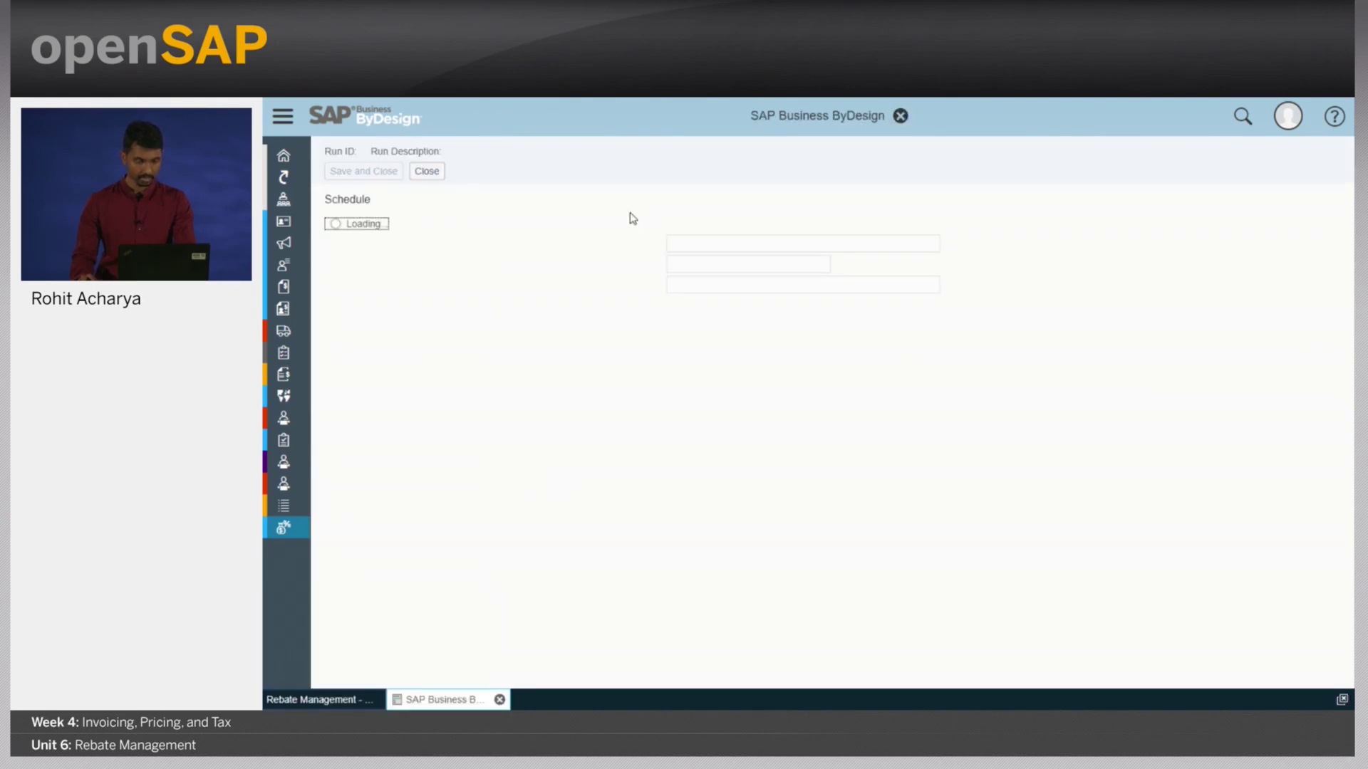
pyautogui.click(366, 172)
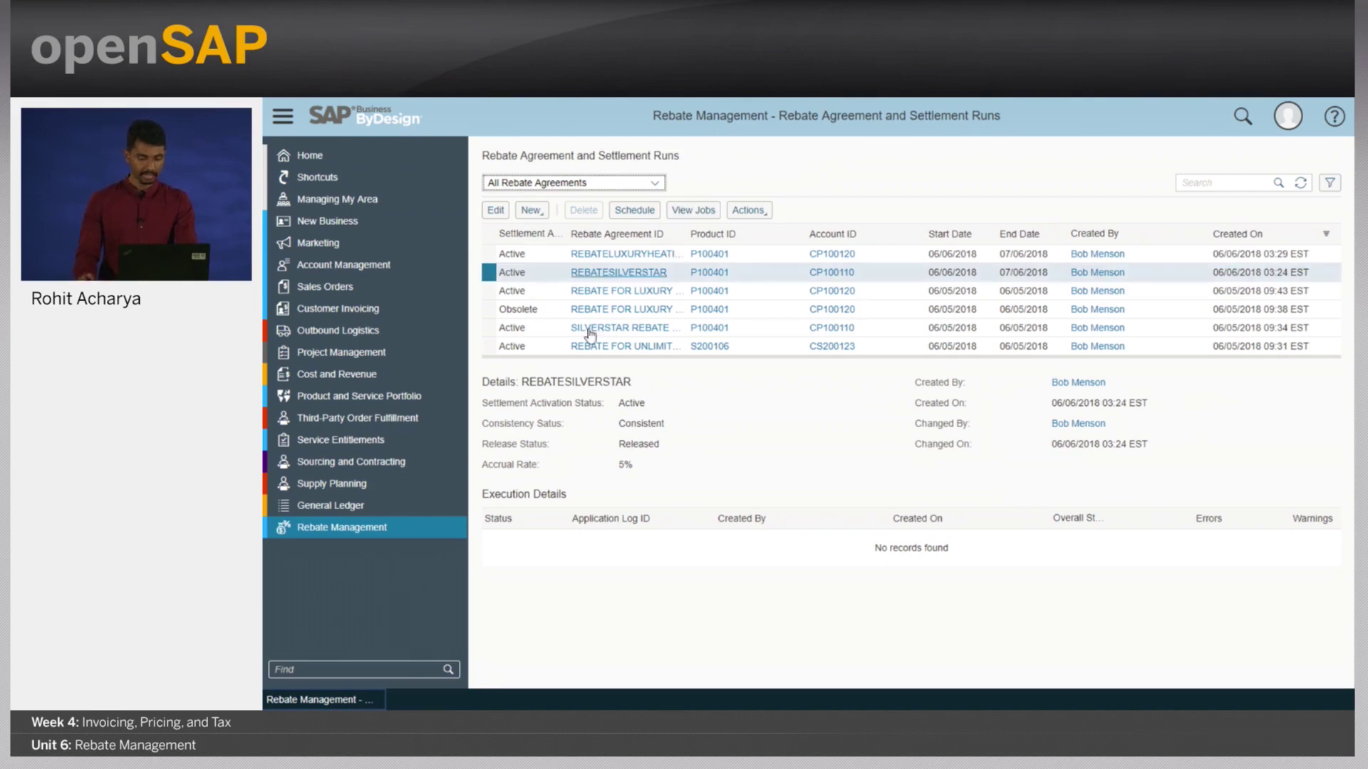
# - Refresh the agreement list until REBATESILVERSTAR's settlement run shows as finished
pyautogui.click(1300, 184)
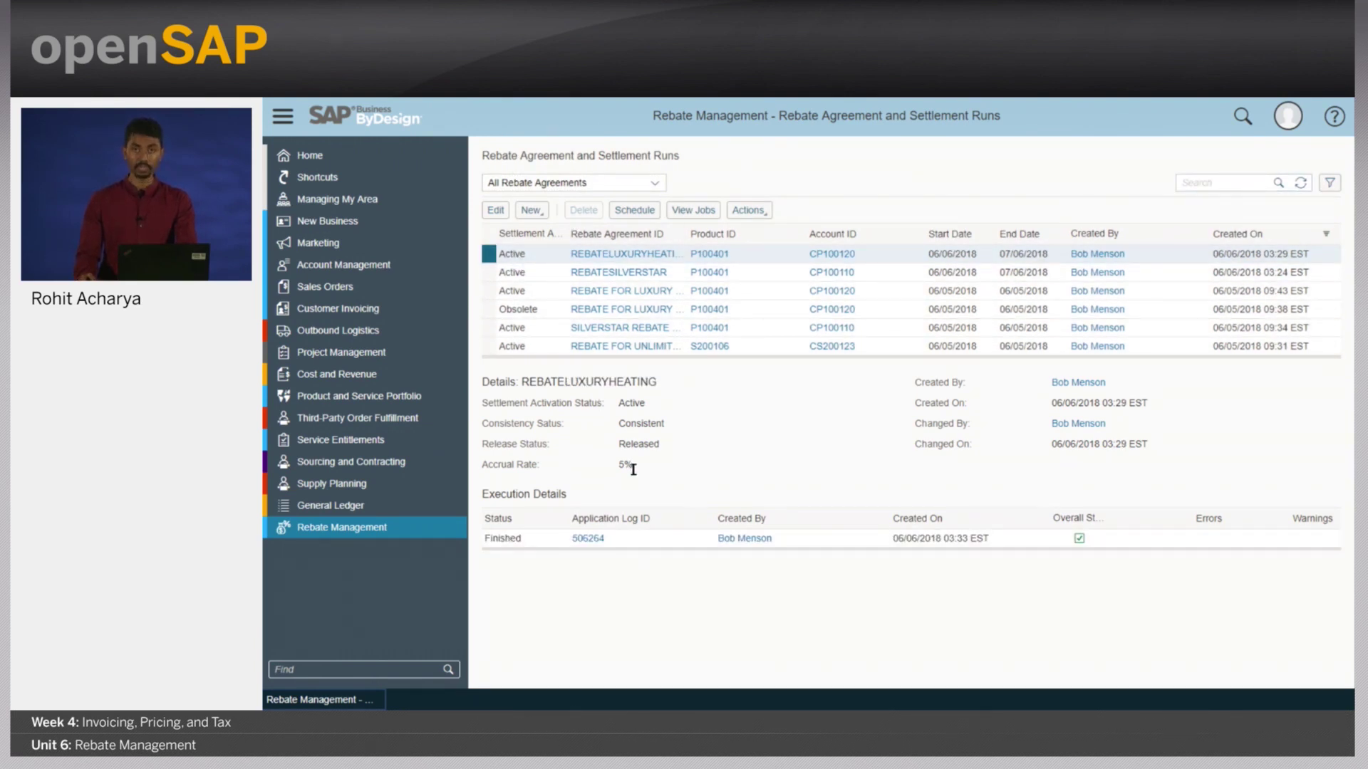
pyautogui.click(489, 273)
pyautogui.click(1300, 183)
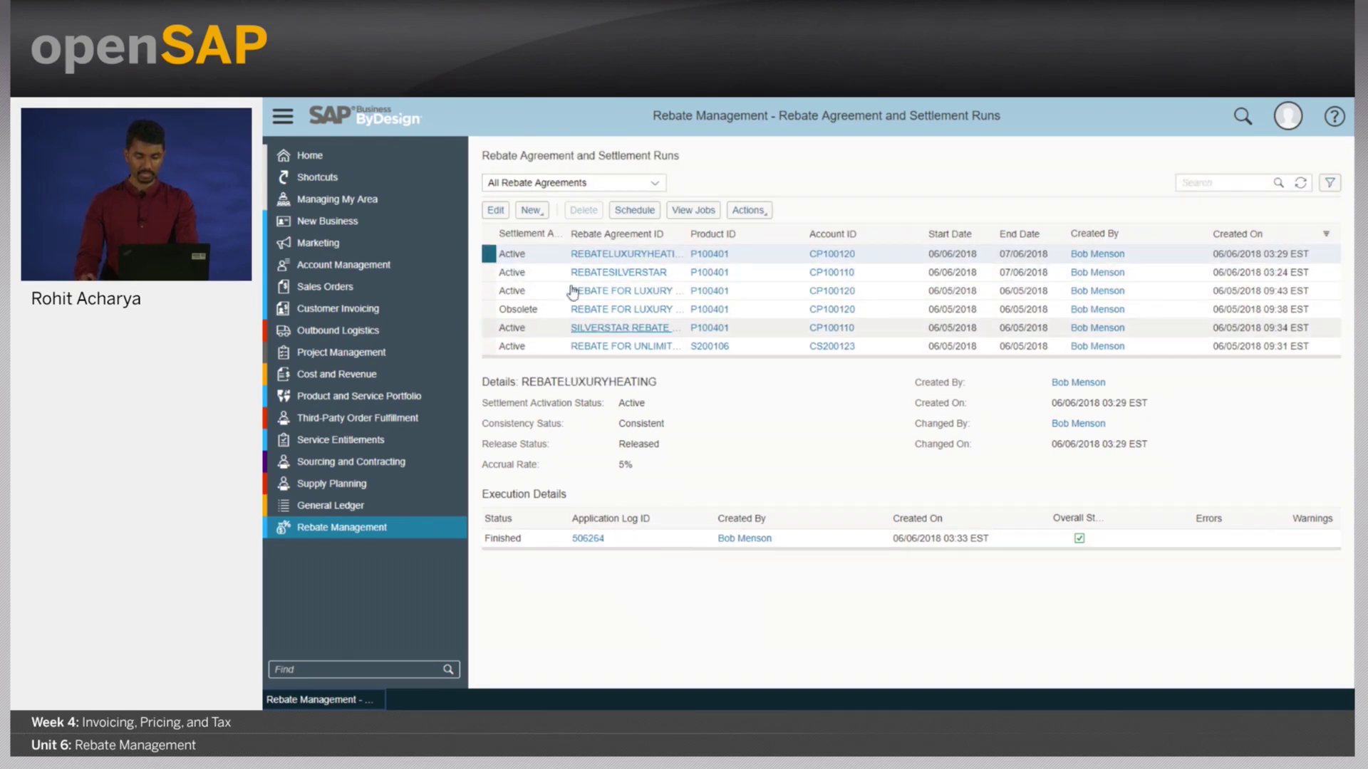
pyautogui.click(488, 273)
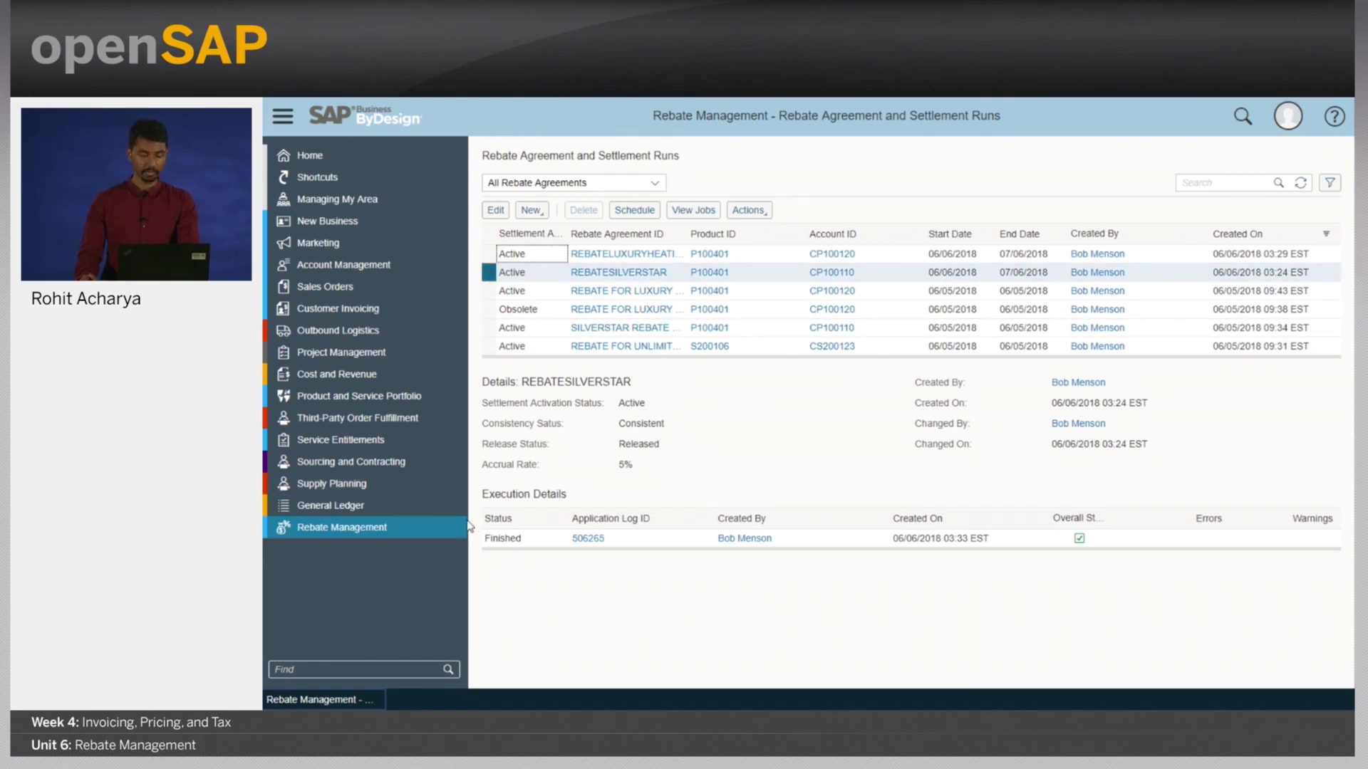
# - Open Rebate Credit Memo Requests to see the -399.00 and -220.00 USD requests
pyautogui.moveTo(460, 527)
pyautogui.click(570, 547)
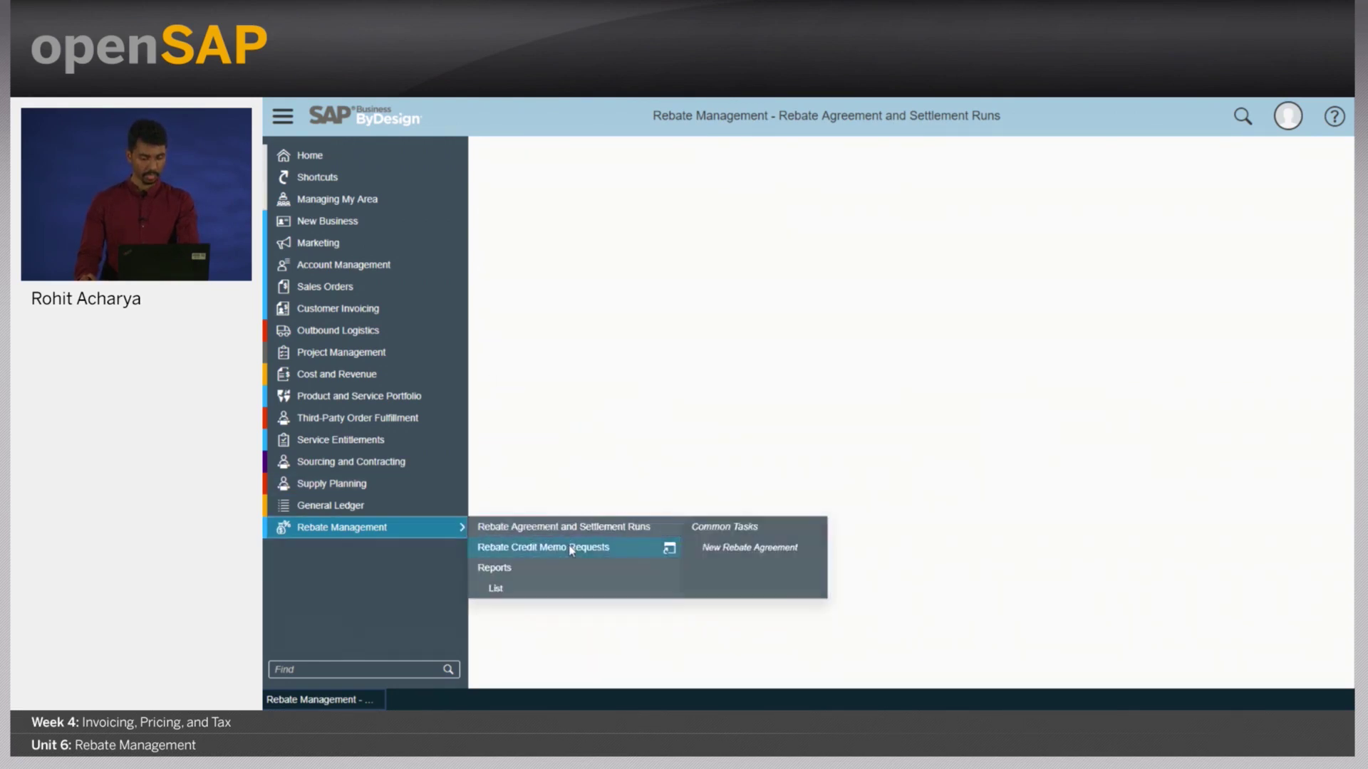